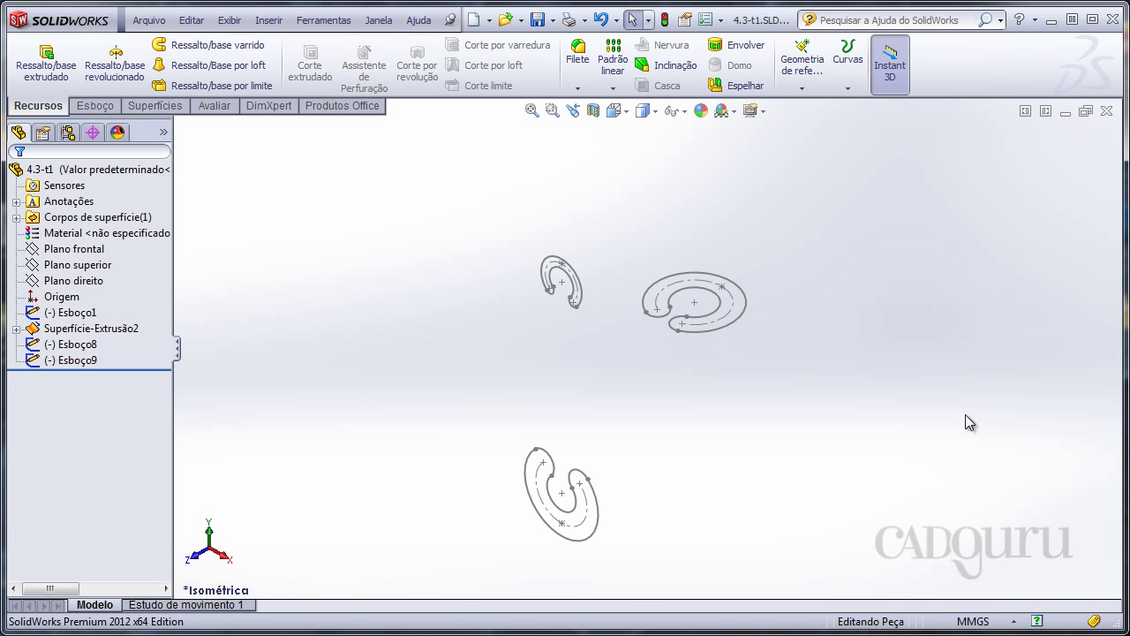
Rotate, zoom and orbit the view around the three C-shaped sketch profiles
key(shift+Left)
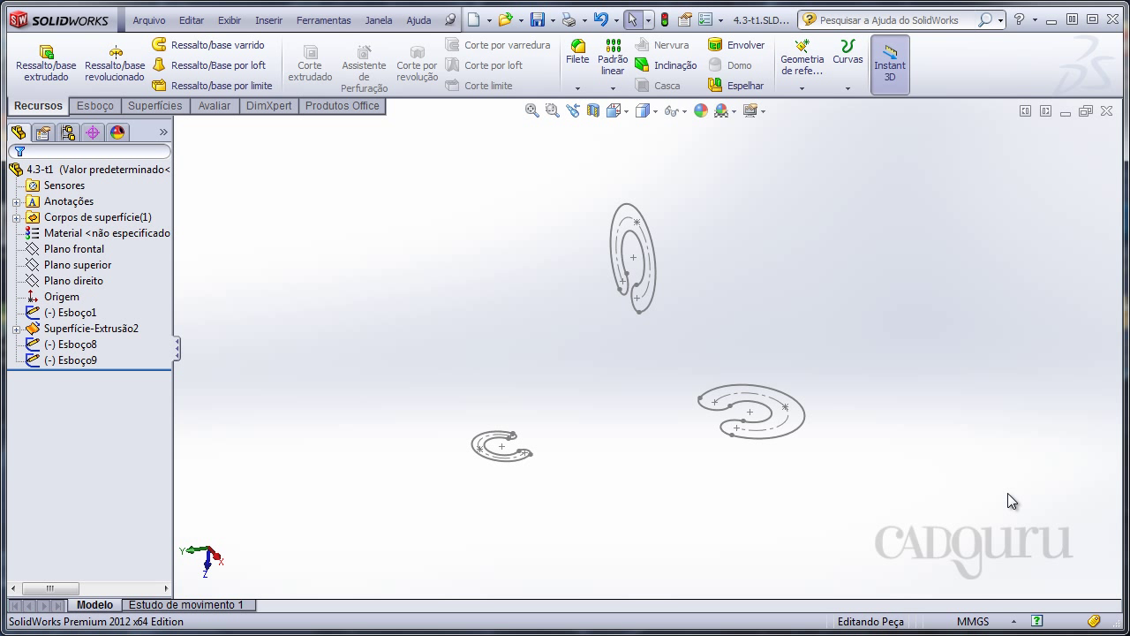
mouse_move(649, 458)
shift+middle_down()
mouse_move(654, 501)
mouse_move(650, 481)
shift+middle_up()
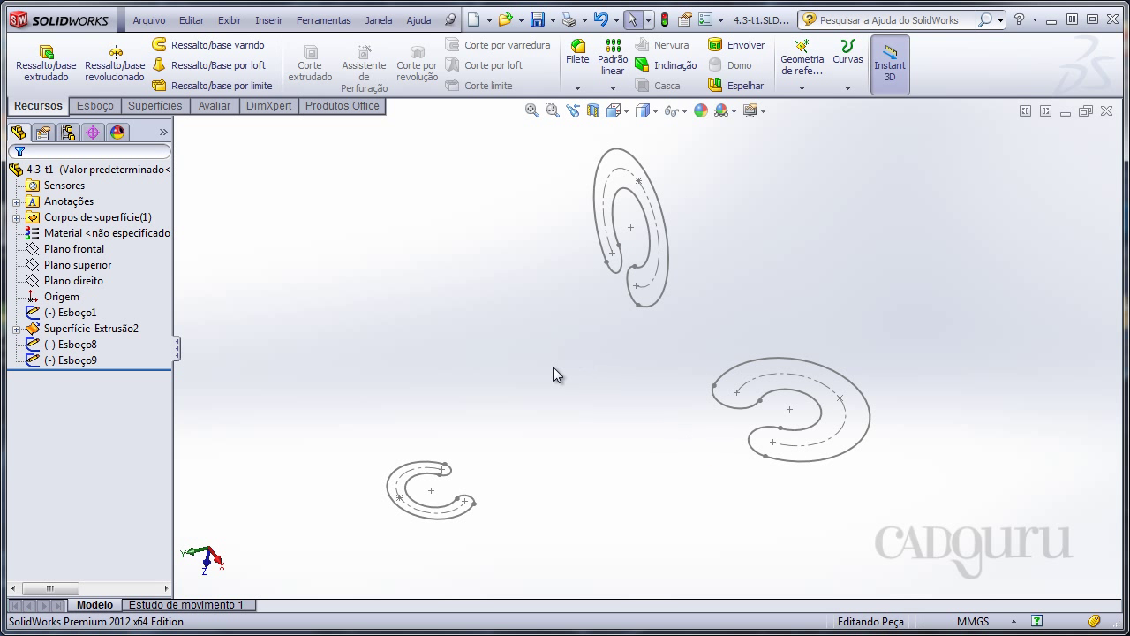
mouse_move(479, 492)
middle_down()
mouse_move(526, 387)
mouse_move(460, 457)
middle_up()
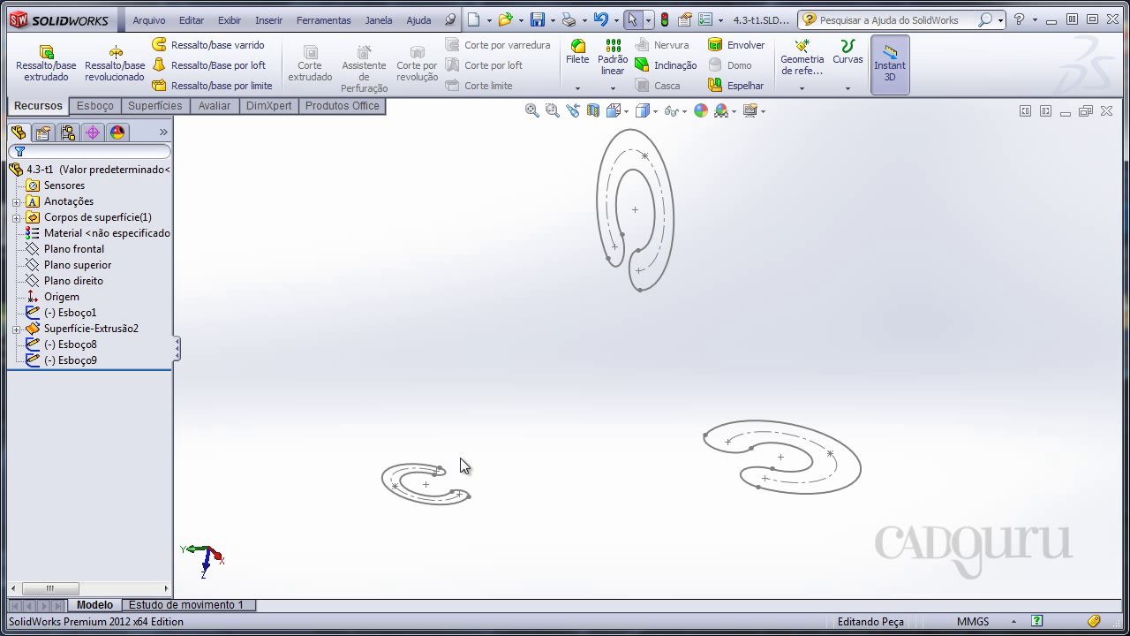
Start a boss/base loft and pick Esboço1, Esboço8 and Esboço9 as its profiles
click(230, 69)
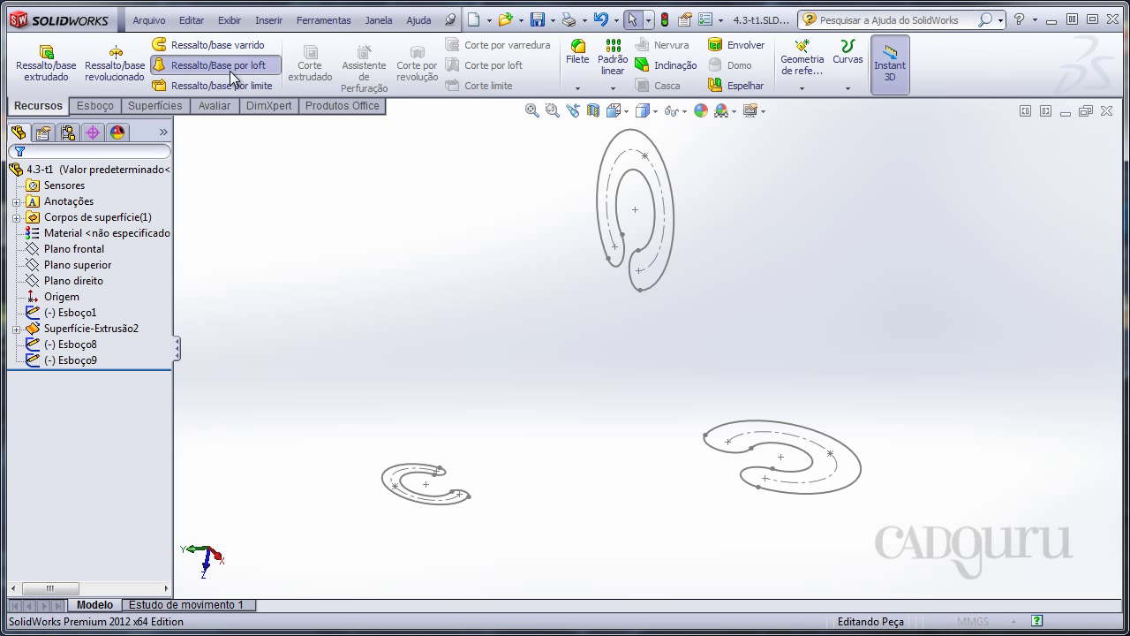
middle_drag(407, 436, 540, 286)
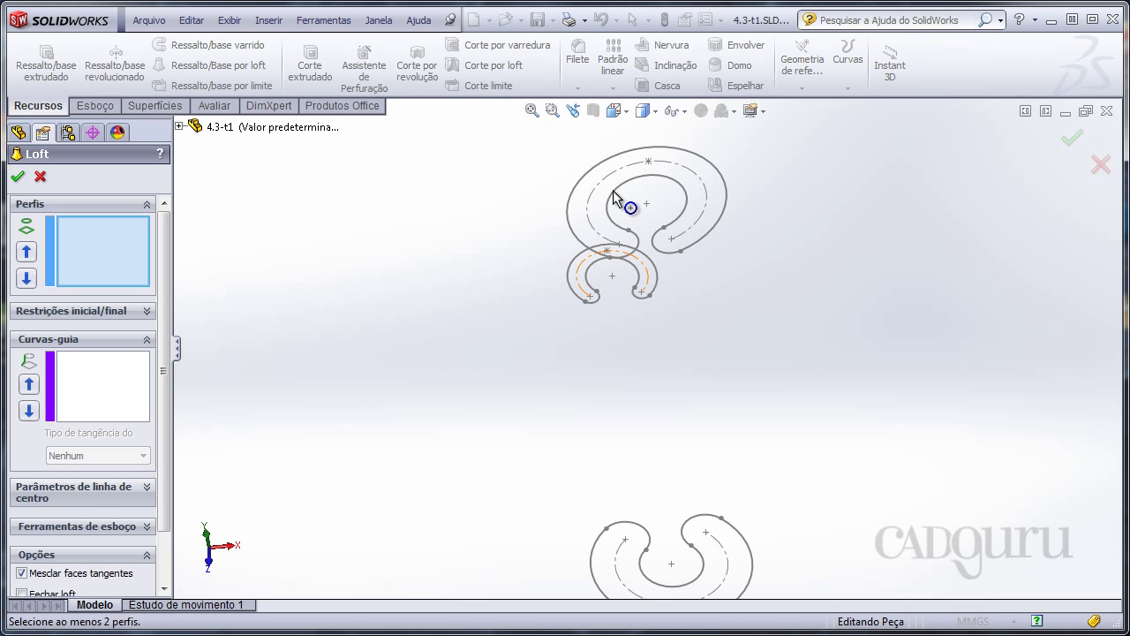
mouse_move(623, 200)
middle_down()
mouse_move(555, 309)
mouse_move(610, 244)
mouse_move(579, 252)
mouse_move(639, 226)
mouse_move(677, 379)
mouse_move(797, 342)
middle_up()
click(611, 232)
click(636, 212)
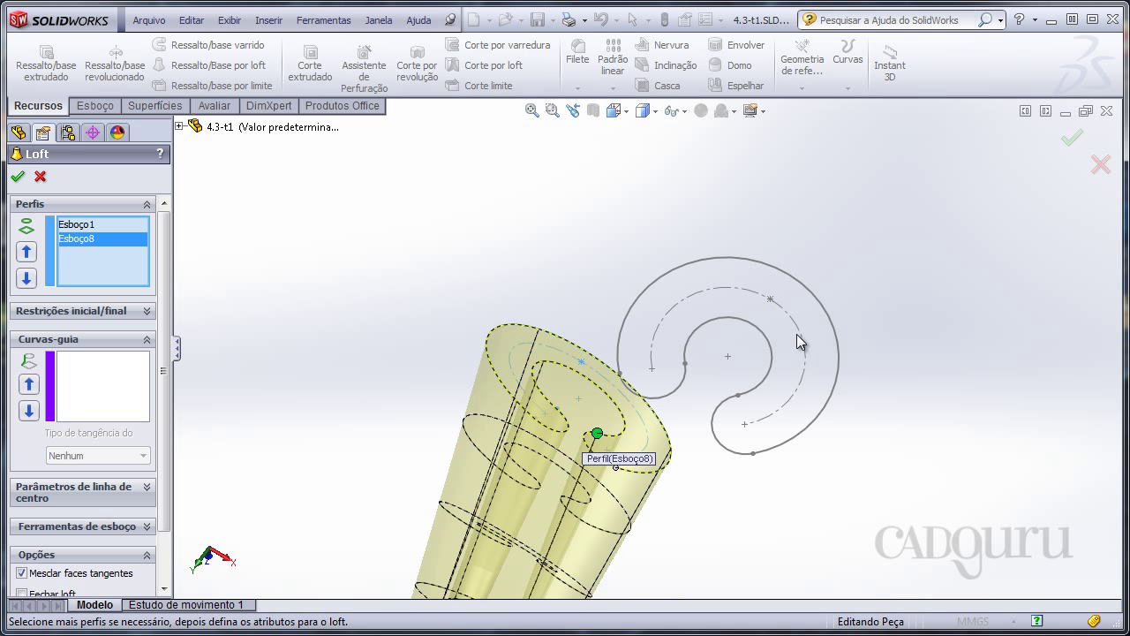
click(822, 284)
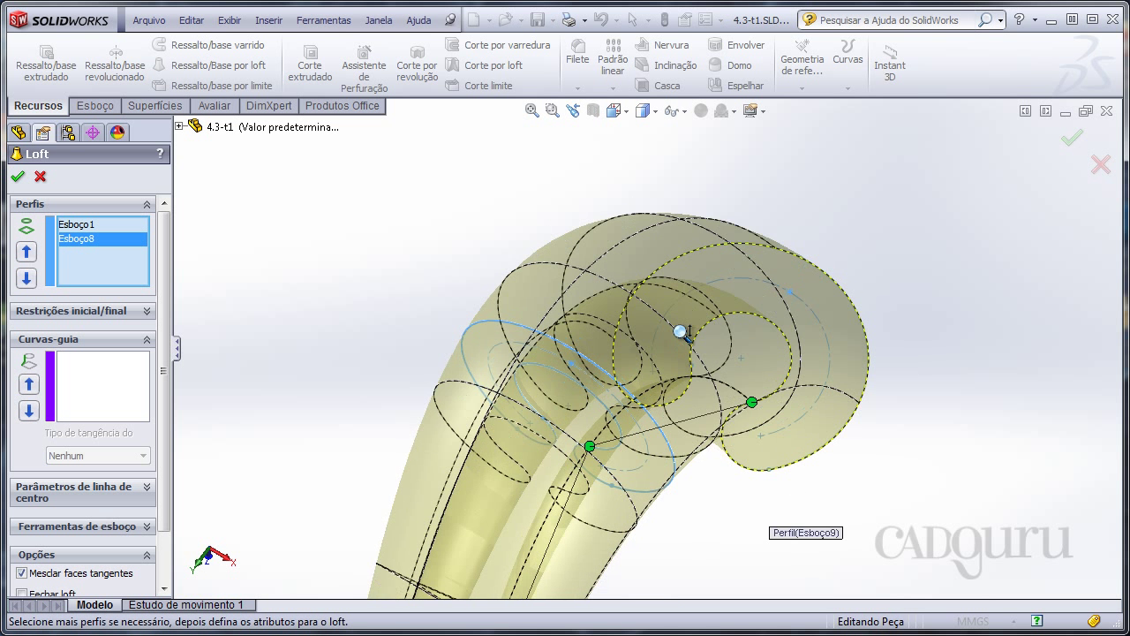
Confirm the loft to create the arched Loft3, view it end-on, and select it
scroll(680, 331, up, 5)
mouse_move(586, 434)
middle_down()
mouse_move(518, 368)
mouse_move(575, 292)
mouse_move(642, 426)
mouse_move(651, 398)
middle_up()
scroll(641, 425, down, 4)
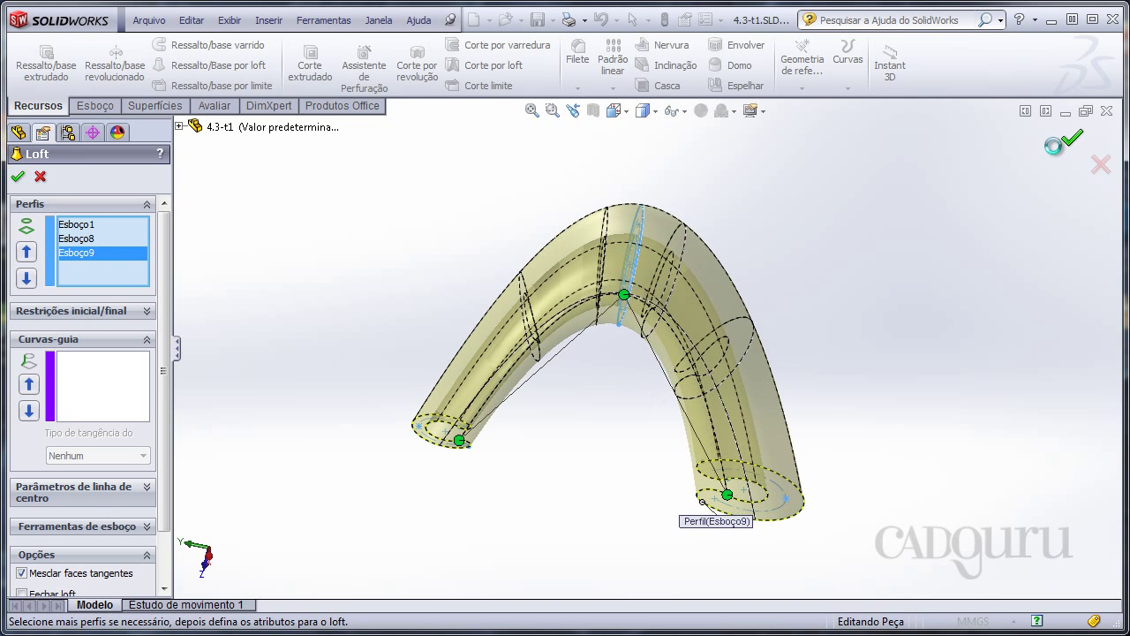
click(1071, 137)
mouse_move(502, 429)
middle_down()
mouse_move(624, 188)
mouse_move(537, 412)
mouse_move(504, 295)
middle_up()
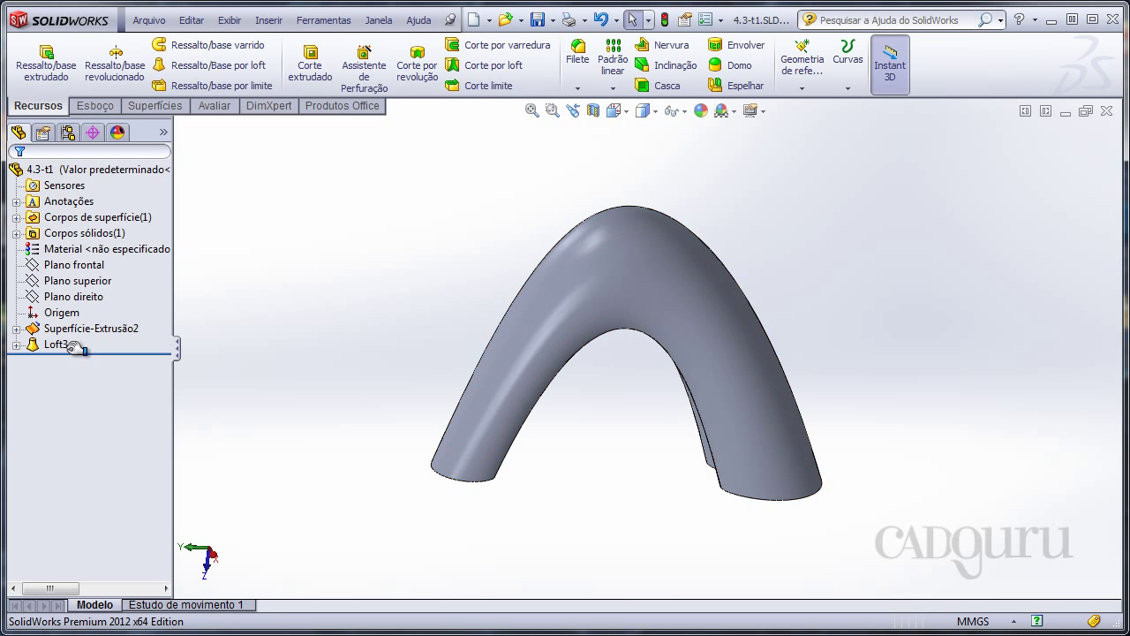
click(75, 345)
Edit Loft3, expand Restrições inicial/final, and orbit the preview to an upright front view
click(51, 294)
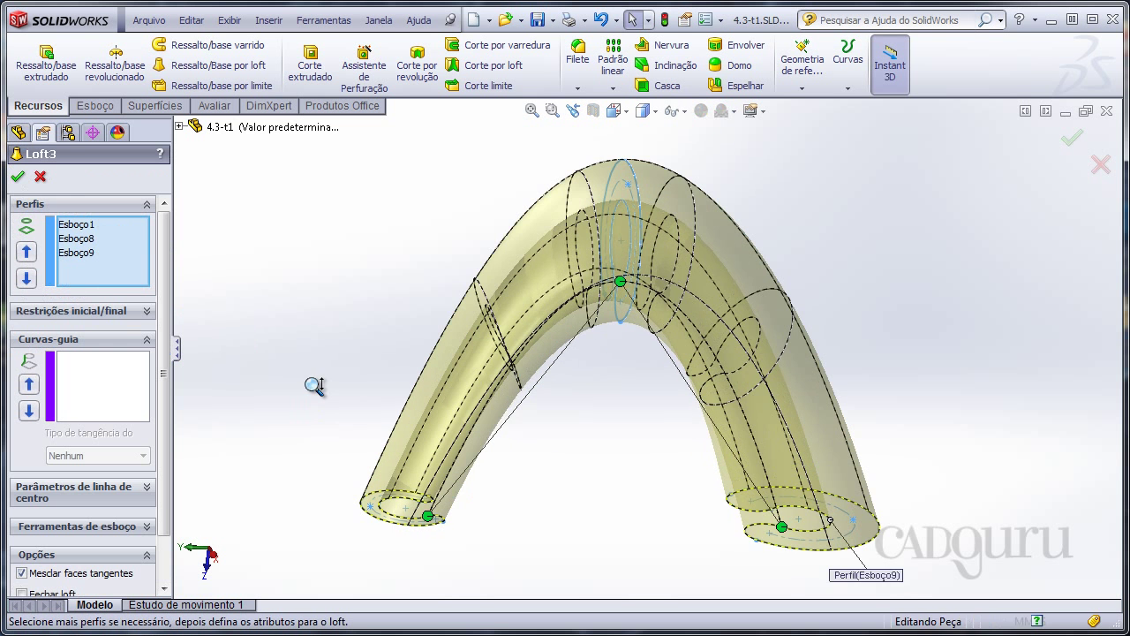
shift+middle_drag(314, 385, 304, 345)
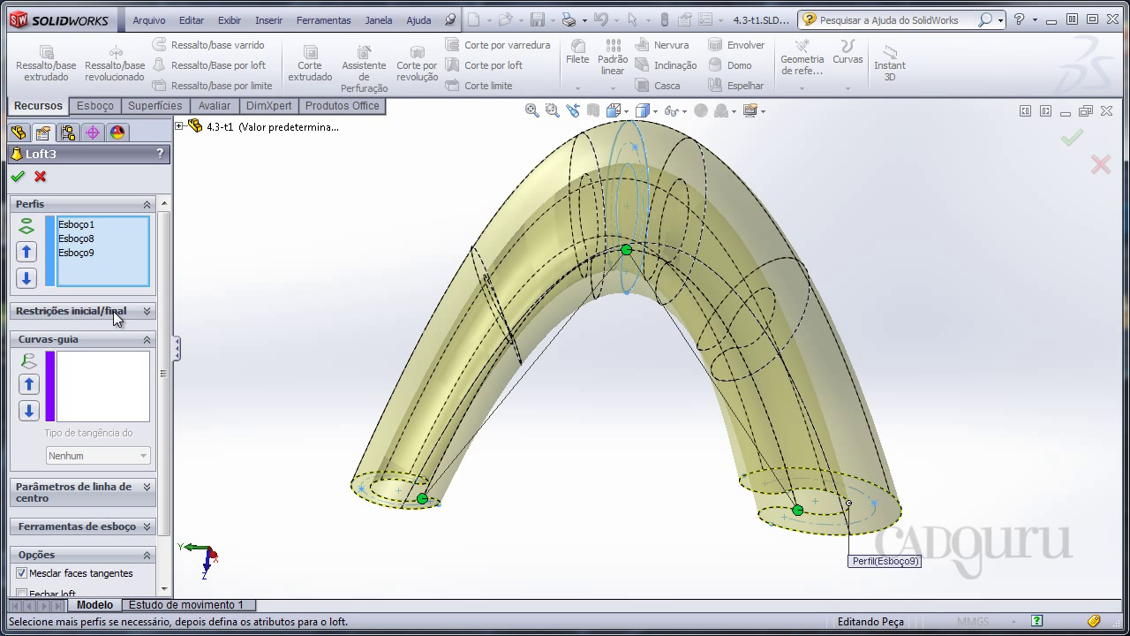
click(115, 314)
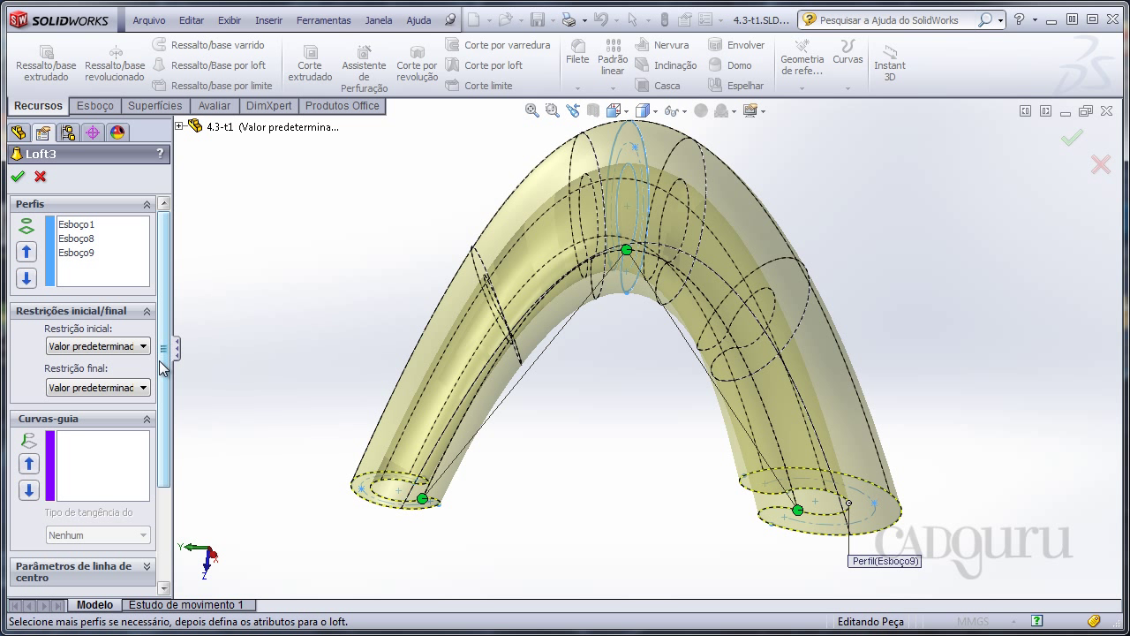
drag(162, 368, 161, 378)
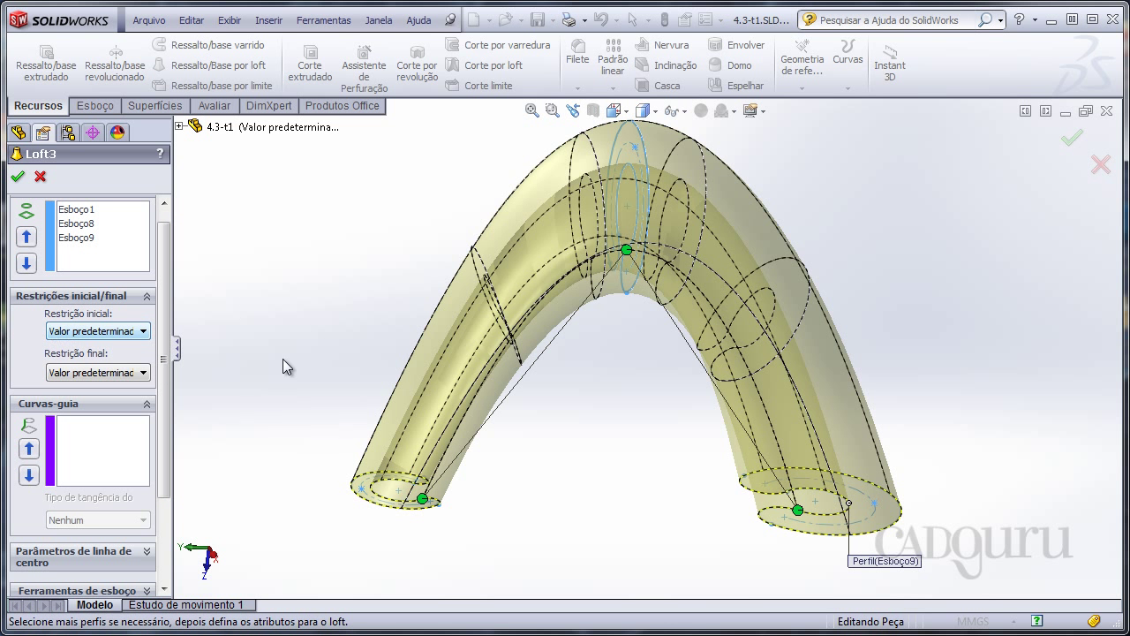
mouse_move(282, 358)
middle_down()
mouse_move(461, 321)
mouse_move(451, 442)
middle_up()
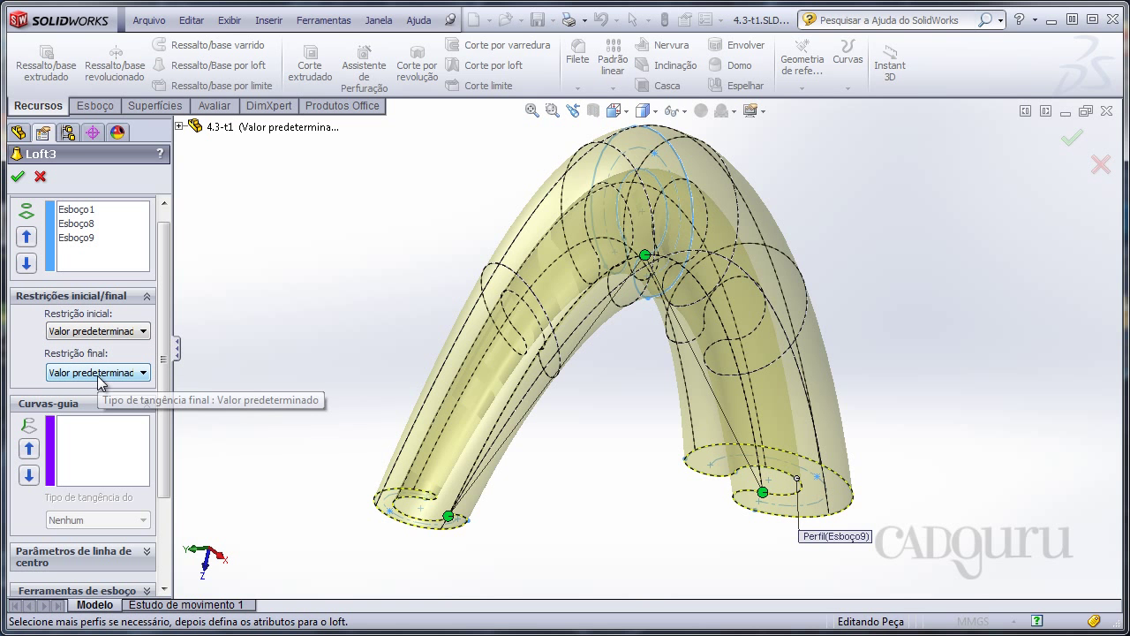
mouse_move(262, 412)
ctrl+middle_down()
mouse_move(356, 373)
mouse_move(398, 398)
mouse_move(376, 429)
mouse_move(398, 393)
mouse_move(381, 431)
mouse_move(416, 378)
mouse_move(396, 456)
mouse_move(391, 414)
mouse_move(383, 433)
mouse_move(403, 374)
ctrl+middle_up()
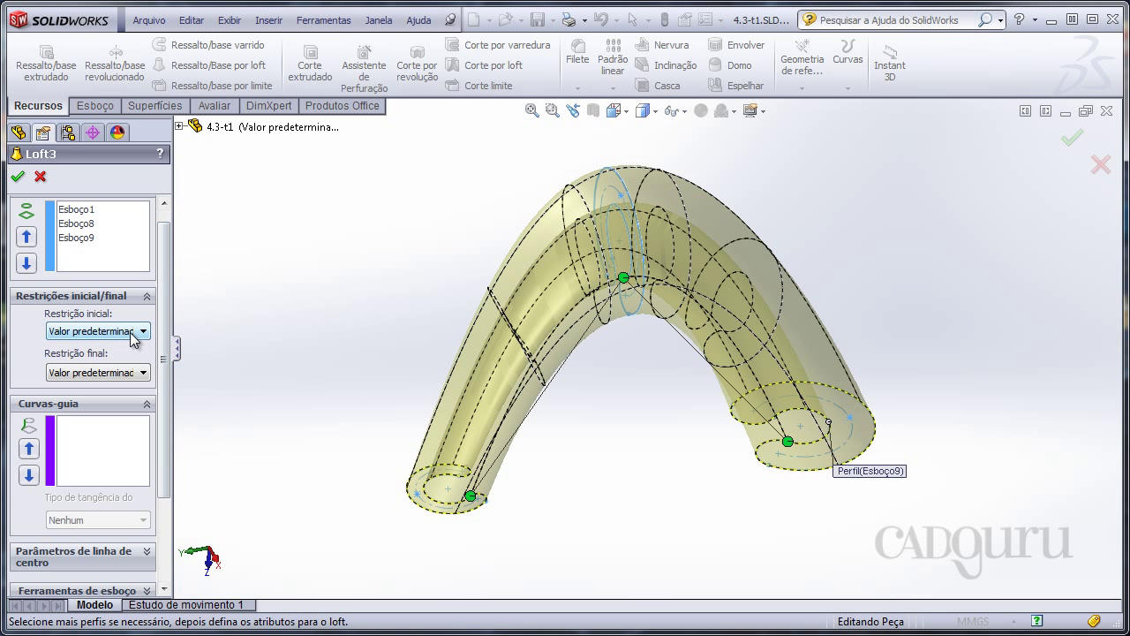
middle_drag(320, 316, 325, 306)
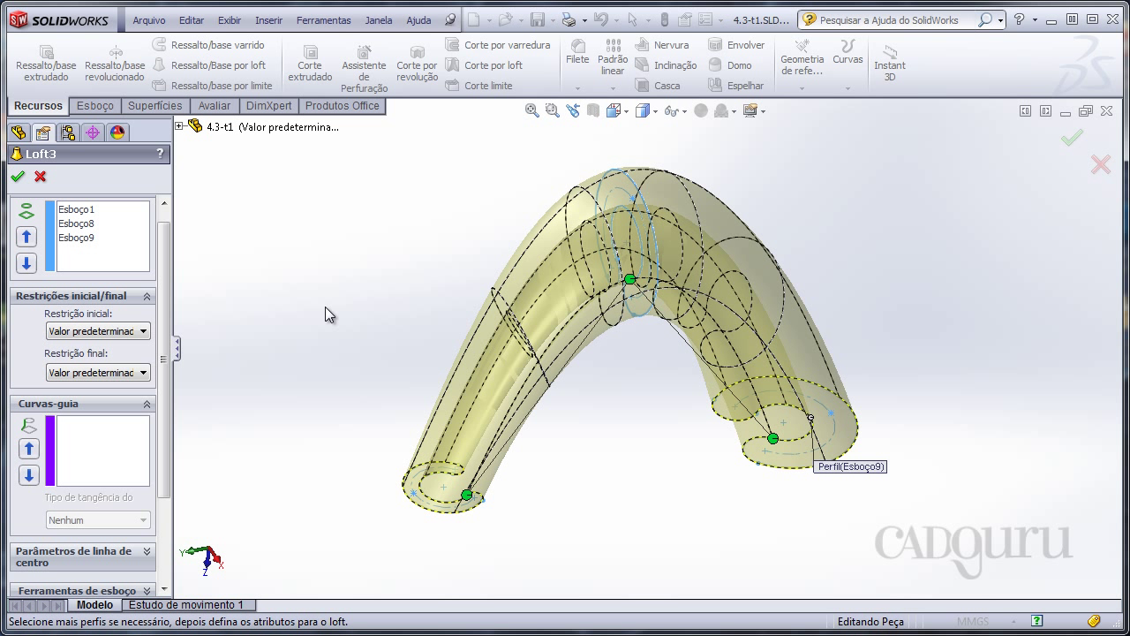
mouse_move(337, 394)
middle_down()
mouse_move(534, 452)
mouse_move(537, 402)
middle_up()
middle_drag(574, 455, 566, 430)
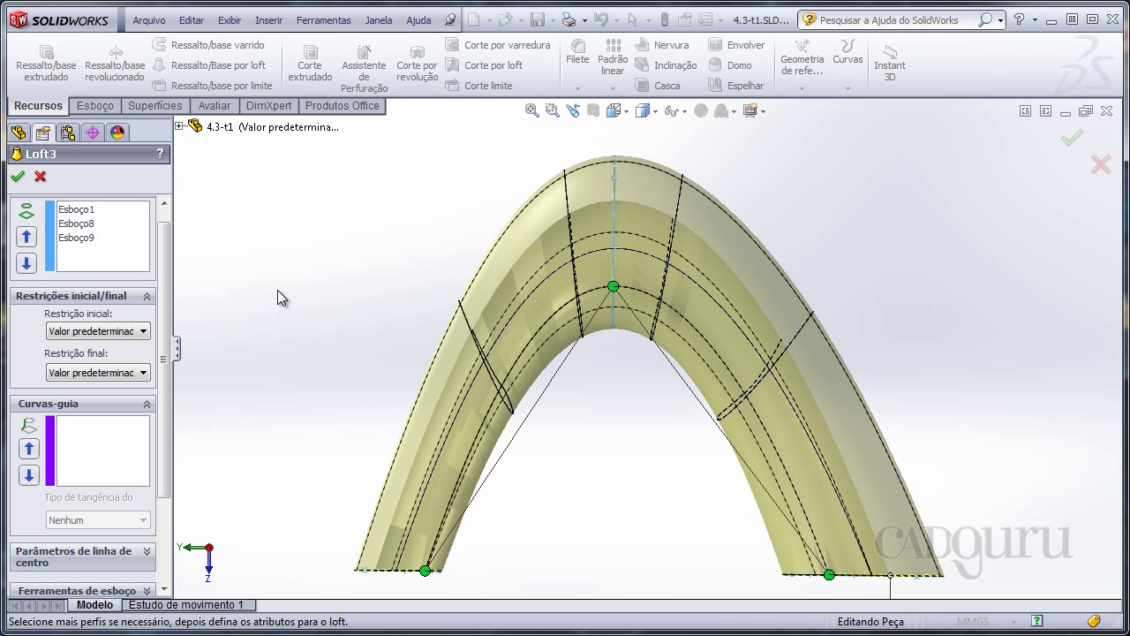
Set both the start and end constraints of Loft3 to Nenhum
click(80, 332)
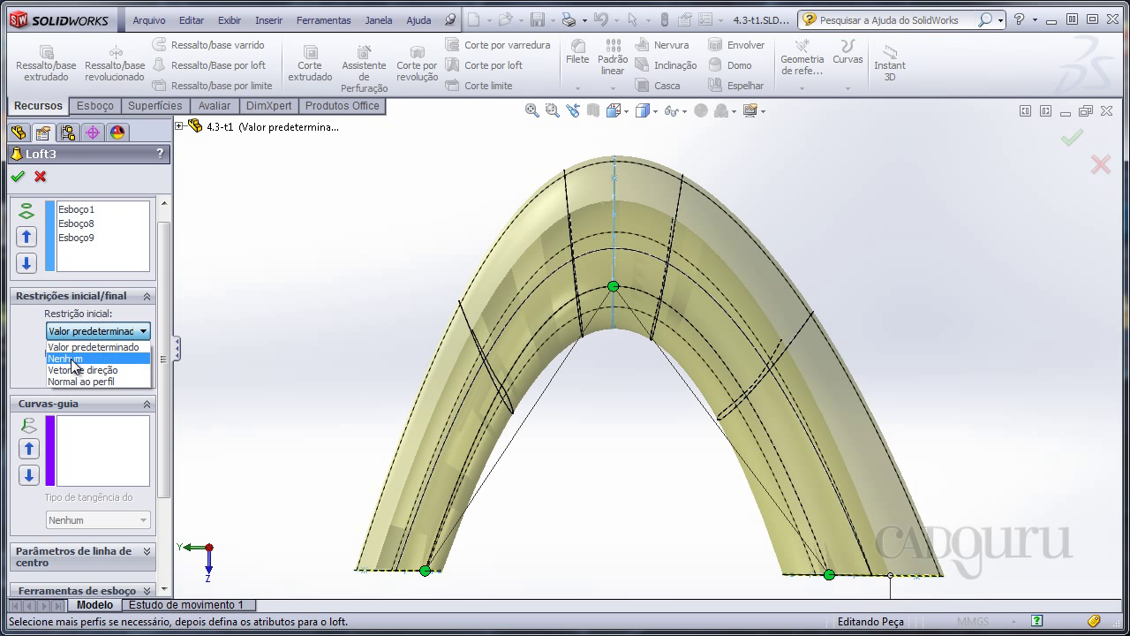
click(74, 360)
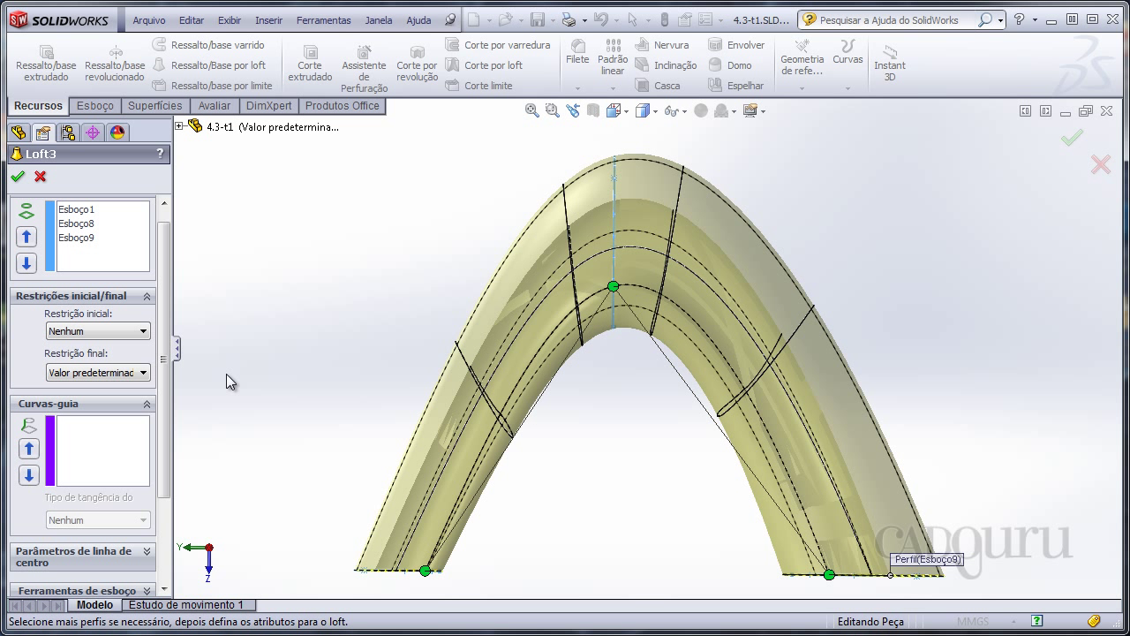
click(123, 375)
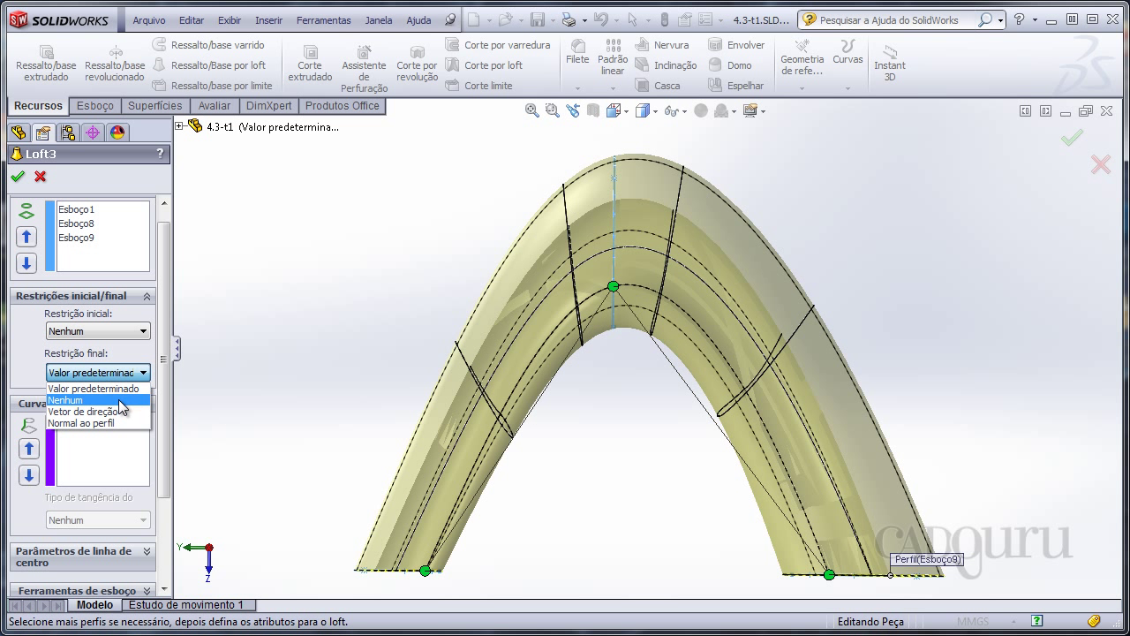
click(120, 401)
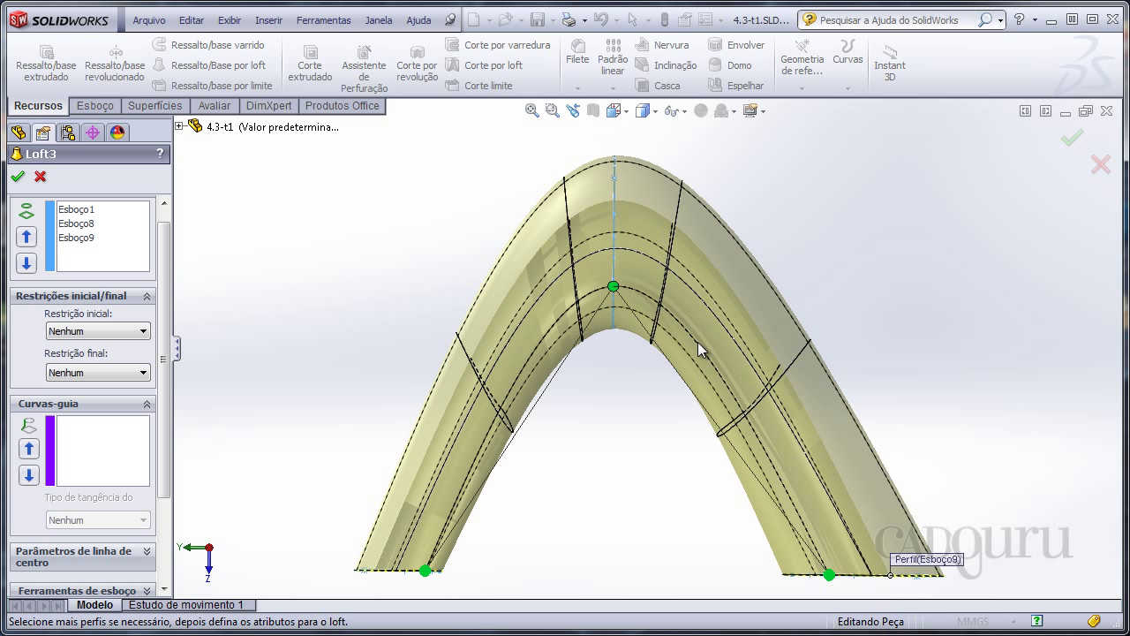
Restore both constraints to Valor predeterminado and orbit around the finished arch
click(98, 335)
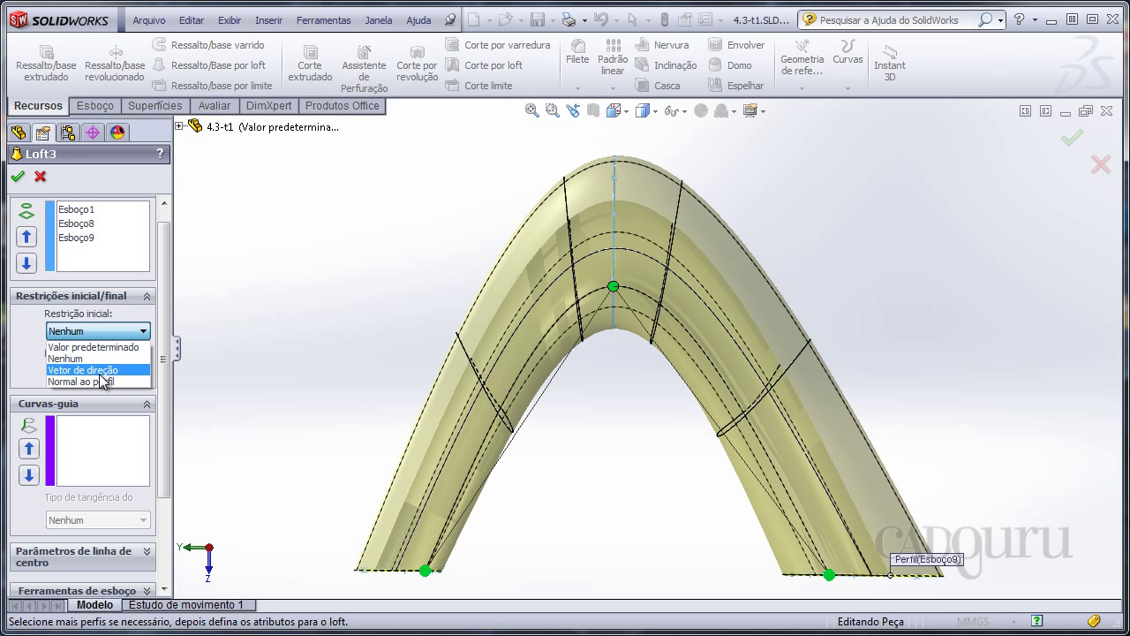
click(111, 347)
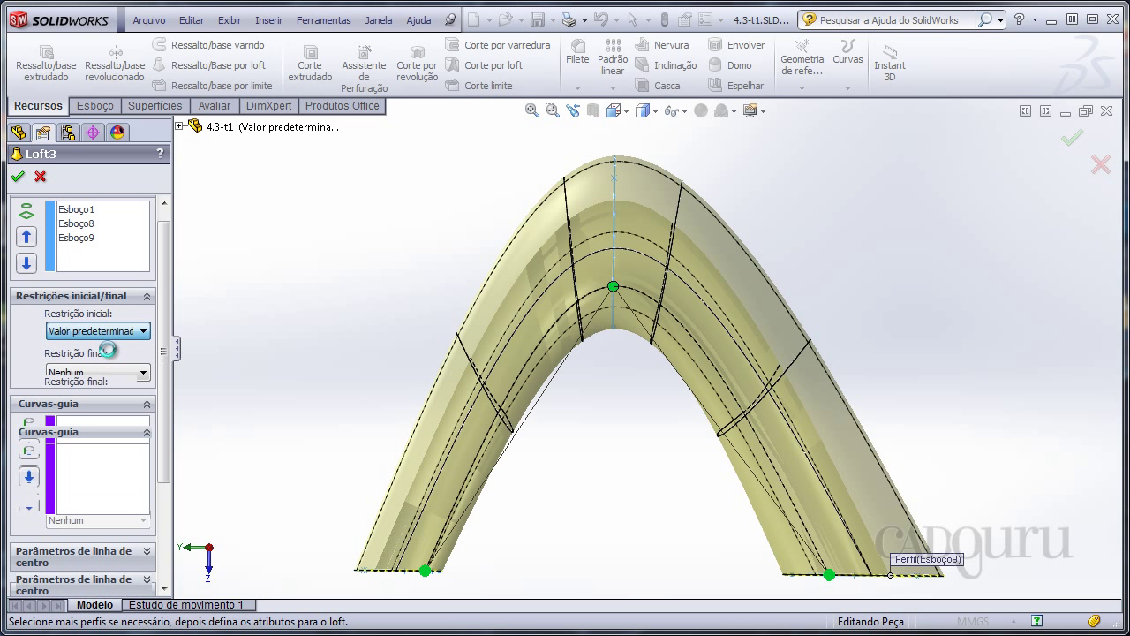
click(143, 372)
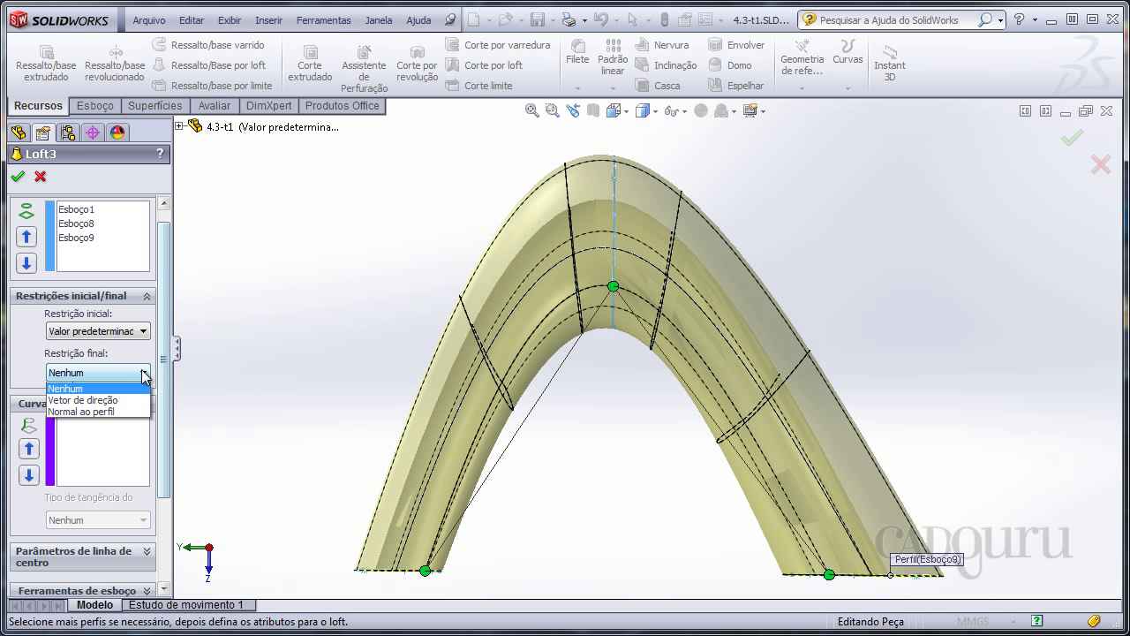
click(141, 386)
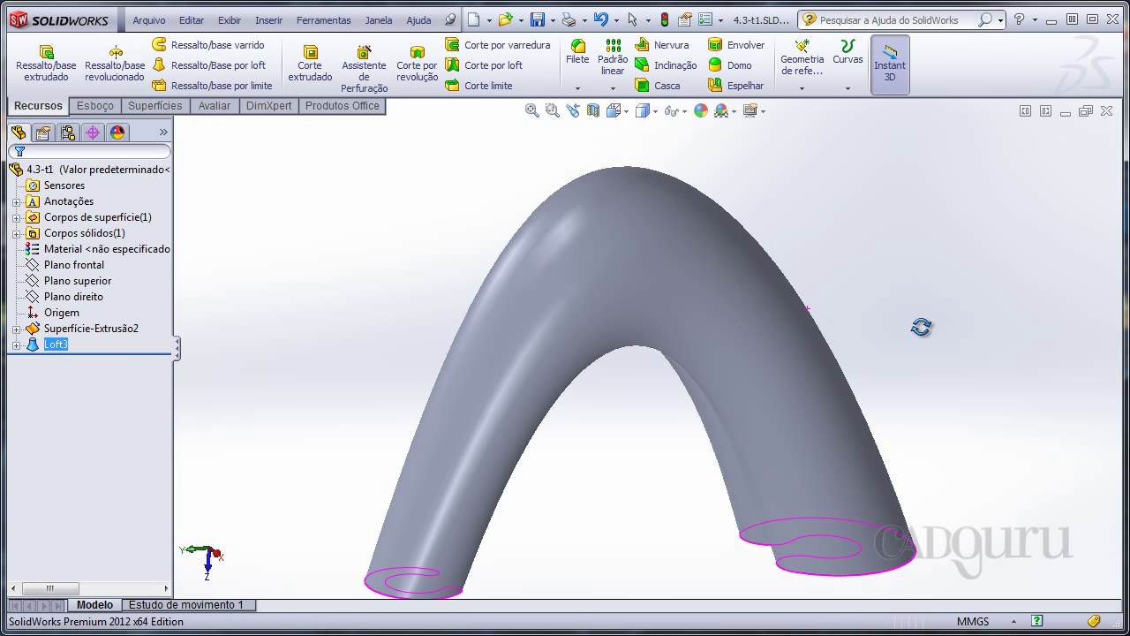
middle_drag(883, 243, 675, 406)
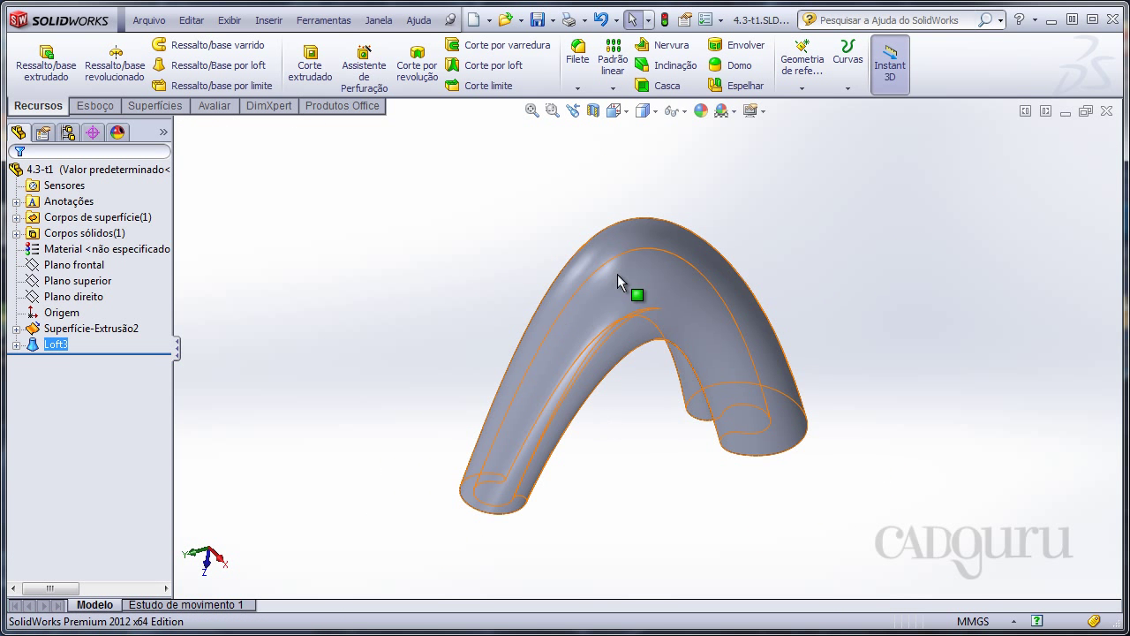
mouse_move(617, 280)
middle_down()
mouse_move(821, 252)
mouse_move(849, 284)
middle_up()
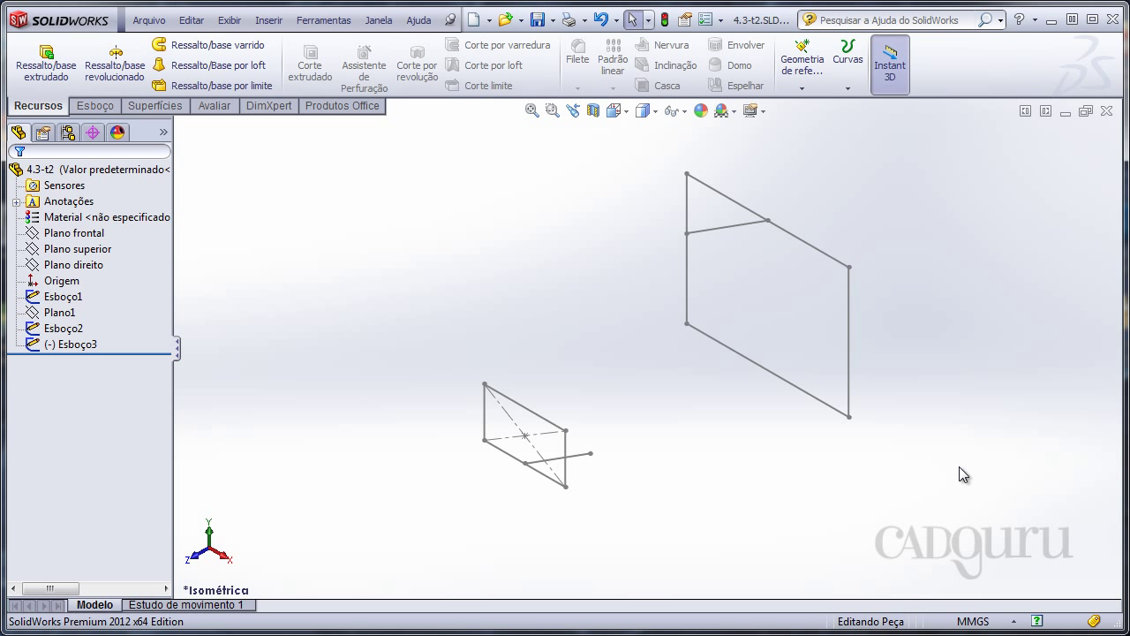
Open the small square sketch to check its dimensions, then exit it unchanged
mouse_move(682, 455)
middle_down()
mouse_move(663, 426)
mouse_move(595, 453)
mouse_move(530, 433)
middle_up()
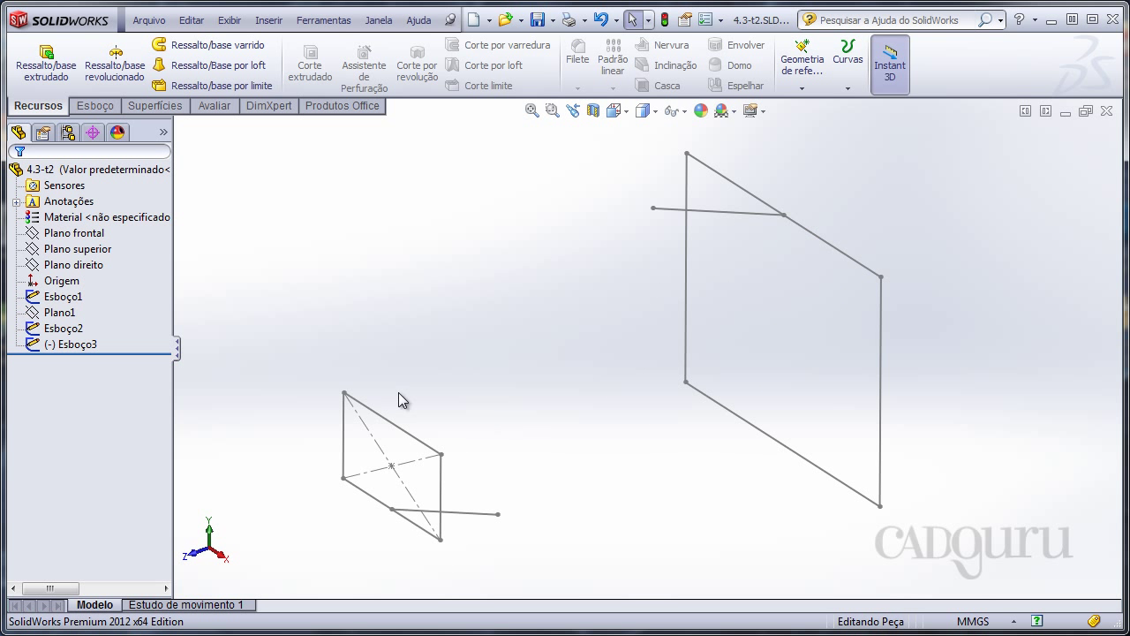
click(404, 437)
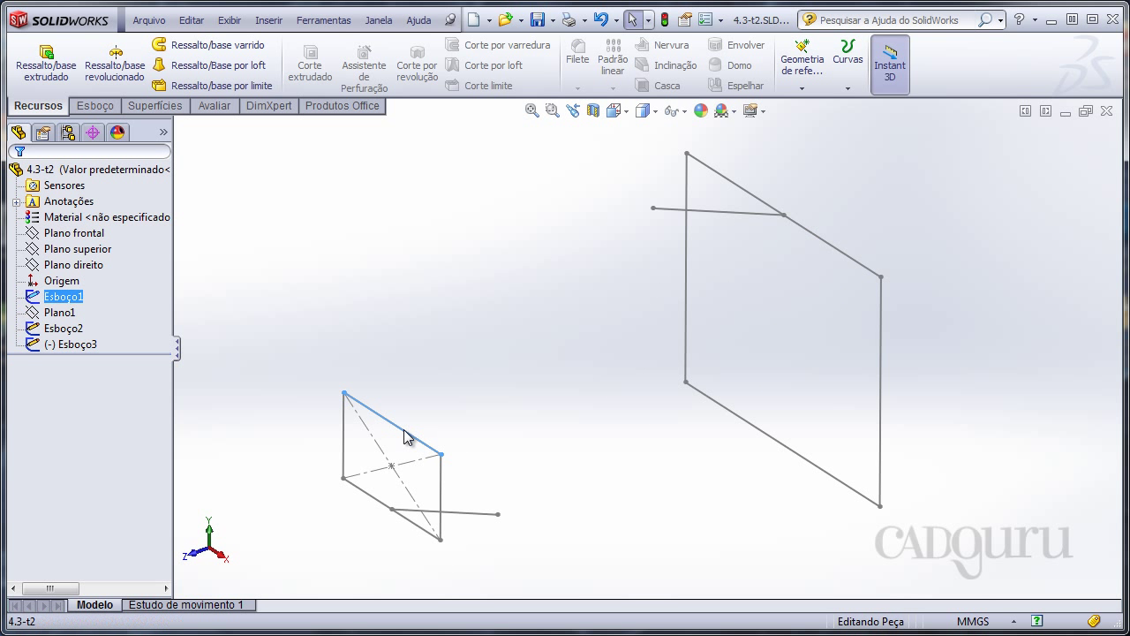
click(480, 366)
click(1057, 145)
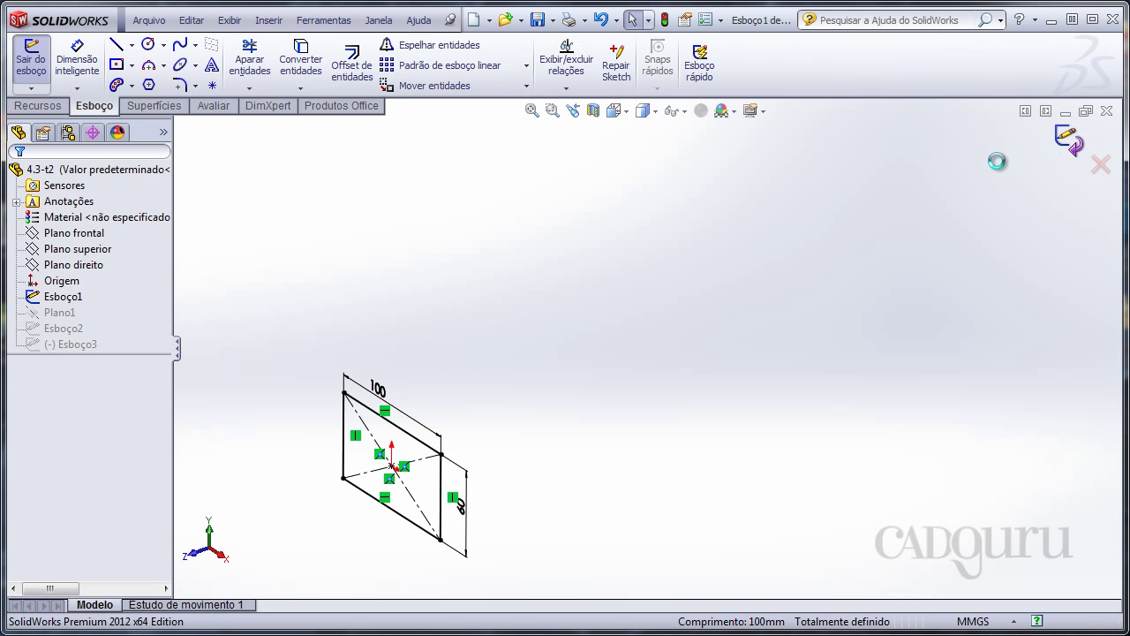
Select Esboço3 to review both 110° angled lines, then start a new loft
mouse_move(719, 366)
middle_down()
mouse_move(689, 362)
mouse_move(502, 406)
mouse_move(467, 441)
middle_up()
click(463, 480)
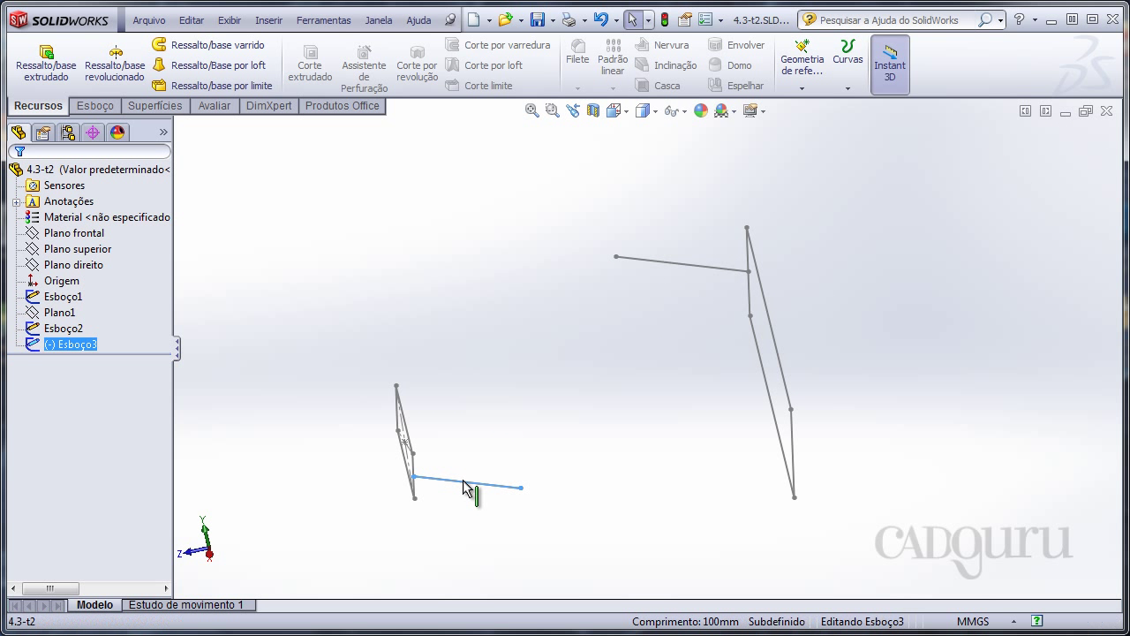
click(669, 268)
mouse_move(580, 373)
middle_down()
mouse_move(613, 310)
mouse_move(567, 358)
mouse_move(718, 319)
mouse_move(673, 291)
middle_up()
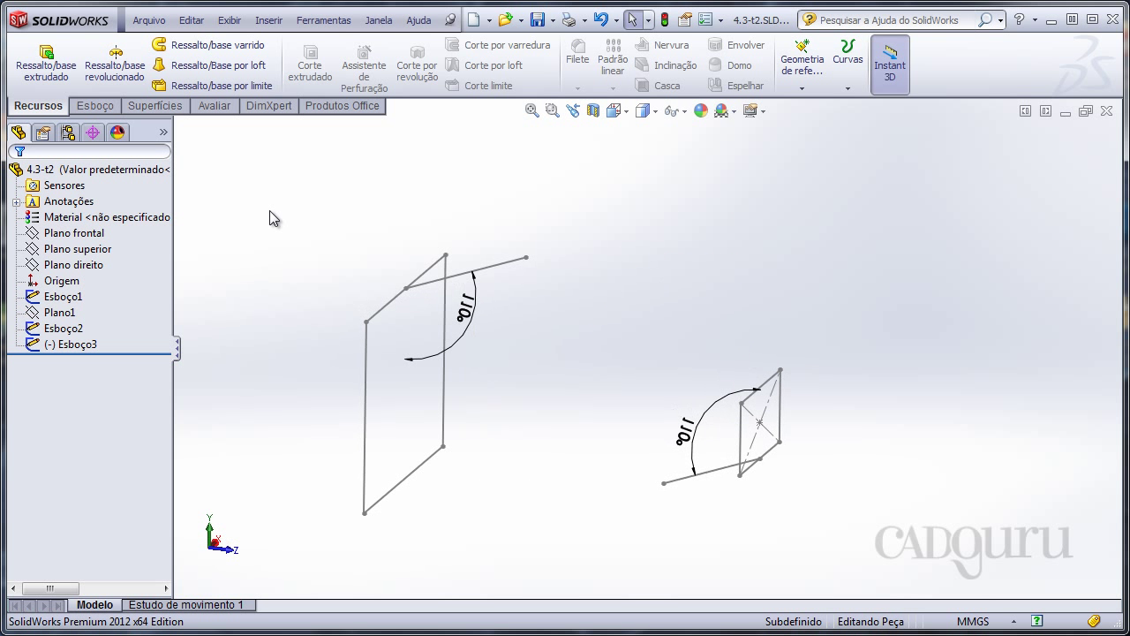
click(251, 66)
Pick the small square Esboço1 and the large square Esboço2 as loft profiles
scroll(323, 247, up, 2)
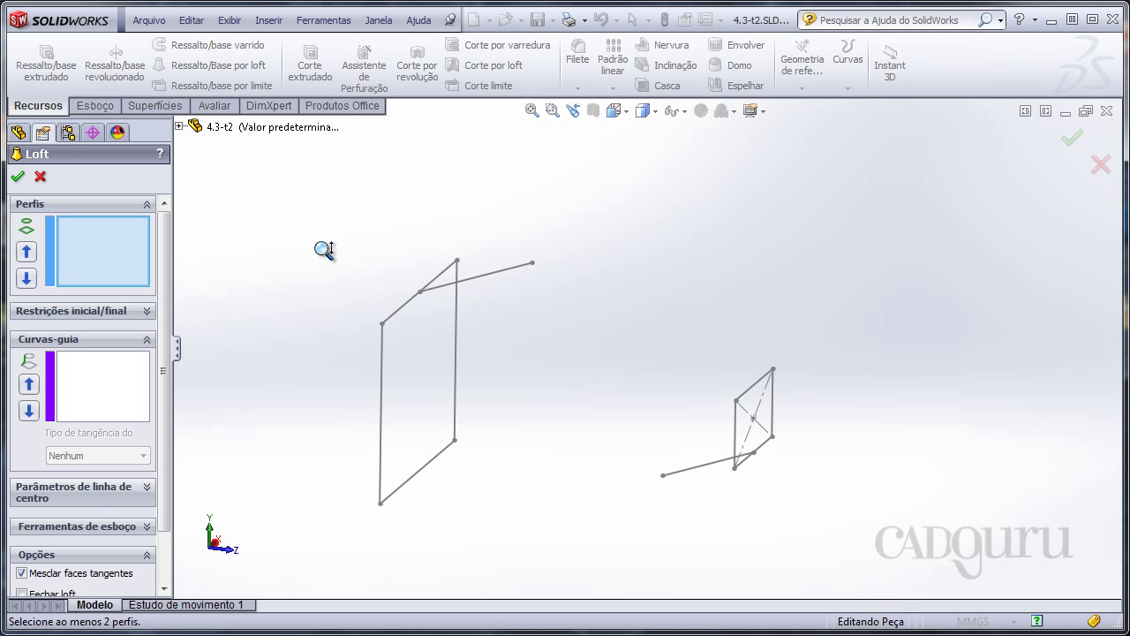
scroll(372, 281, up, 1)
scroll(648, 347, down, 2)
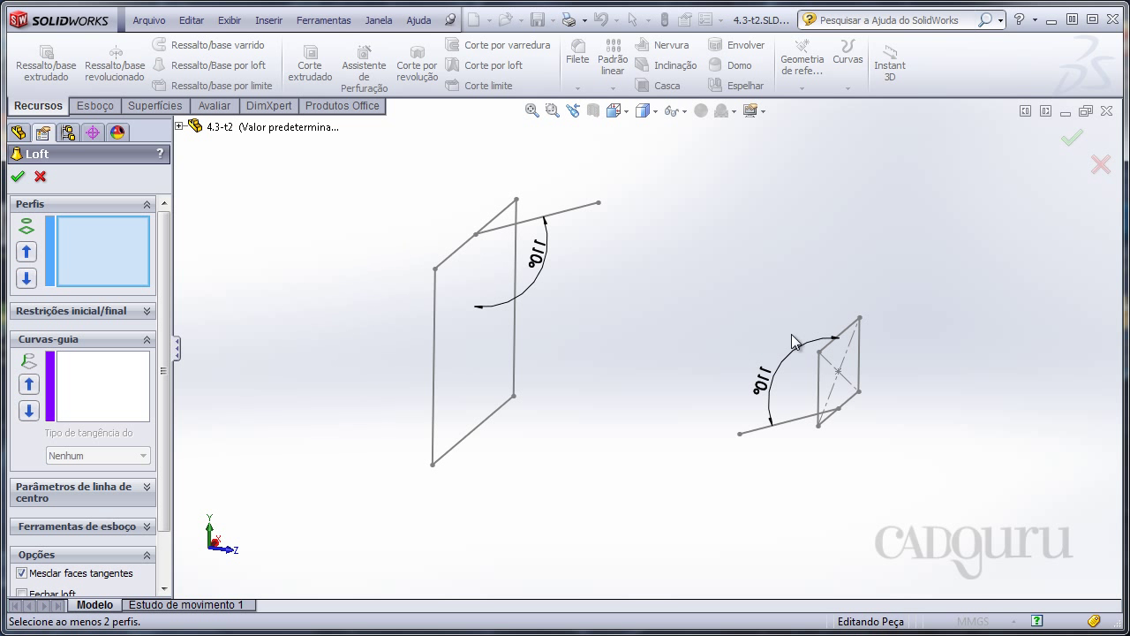
click(855, 336)
click(505, 210)
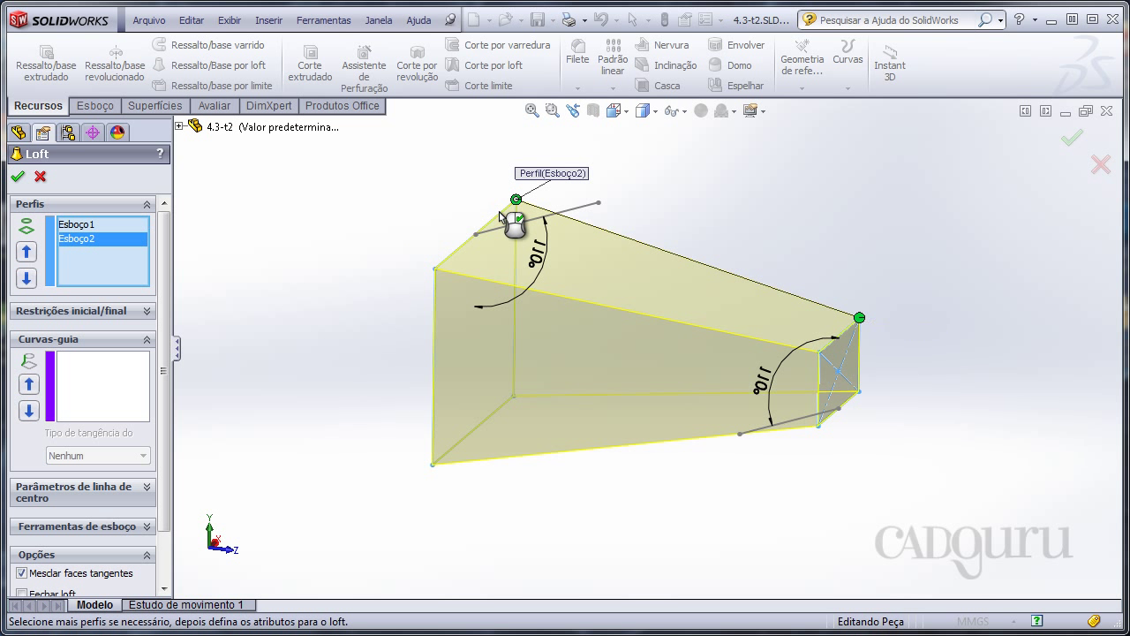
Inspect the tapered loft preview from several angles, ending in the Left view
mouse_move(587, 411)
middle_down()
mouse_move(641, 297)
mouse_move(797, 429)
middle_up()
scroll(600, 429, down, 2)
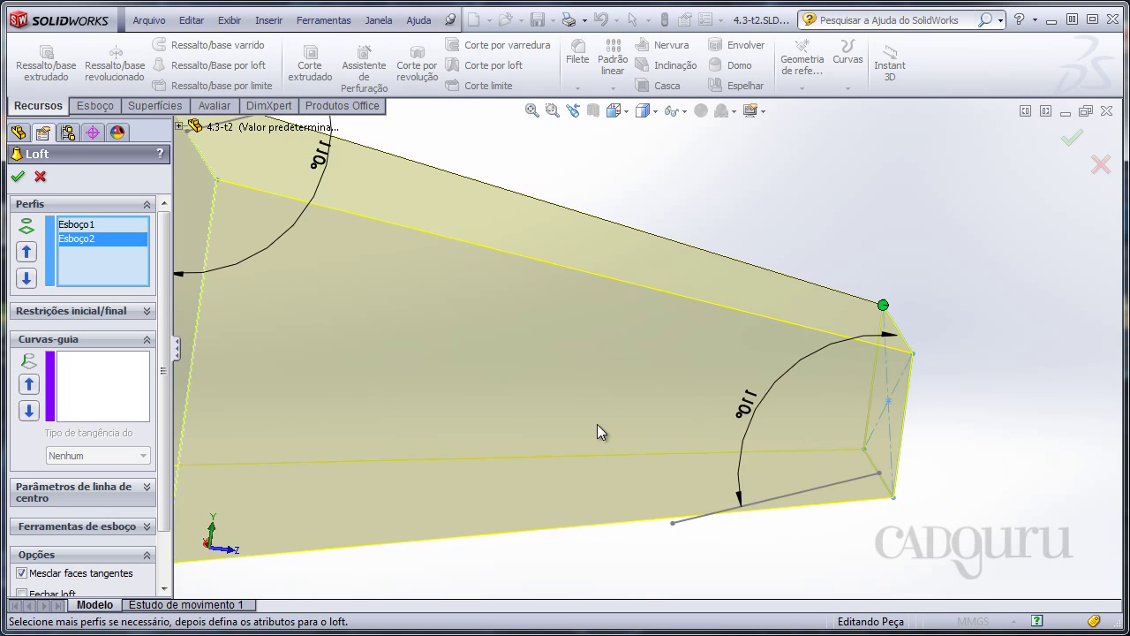
scroll(544, 404, down, 1)
scroll(544, 403, up, 2)
mouse_move(550, 404)
middle_down()
mouse_move(643, 396)
mouse_move(424, 396)
mouse_move(456, 295)
mouse_move(462, 448)
mouse_move(461, 436)
middle_up()
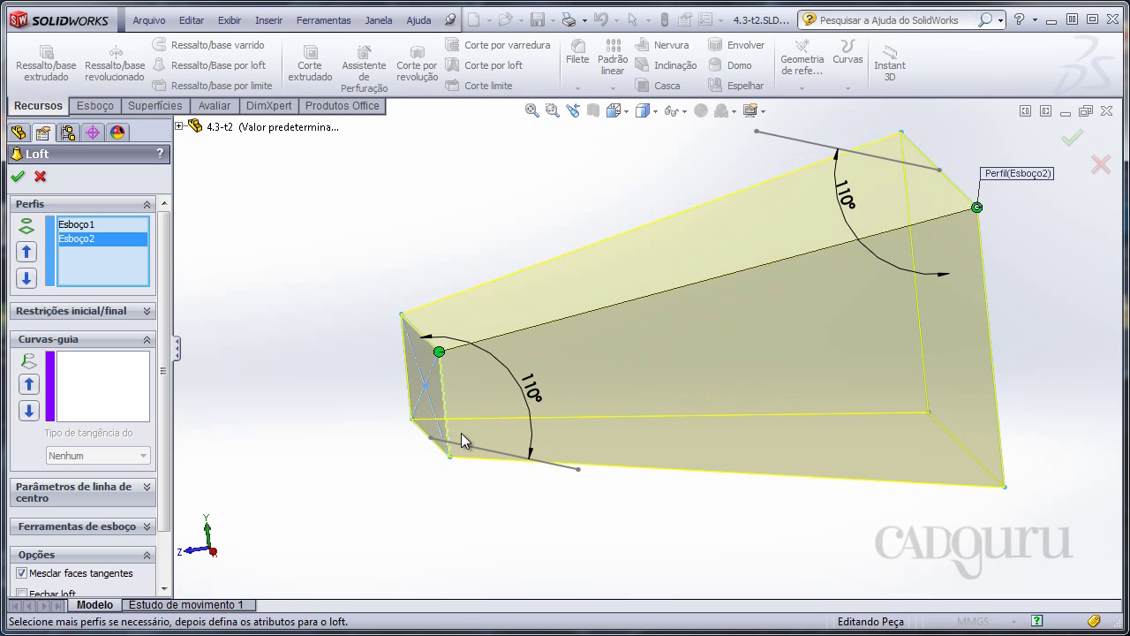
key(ctrl+3)
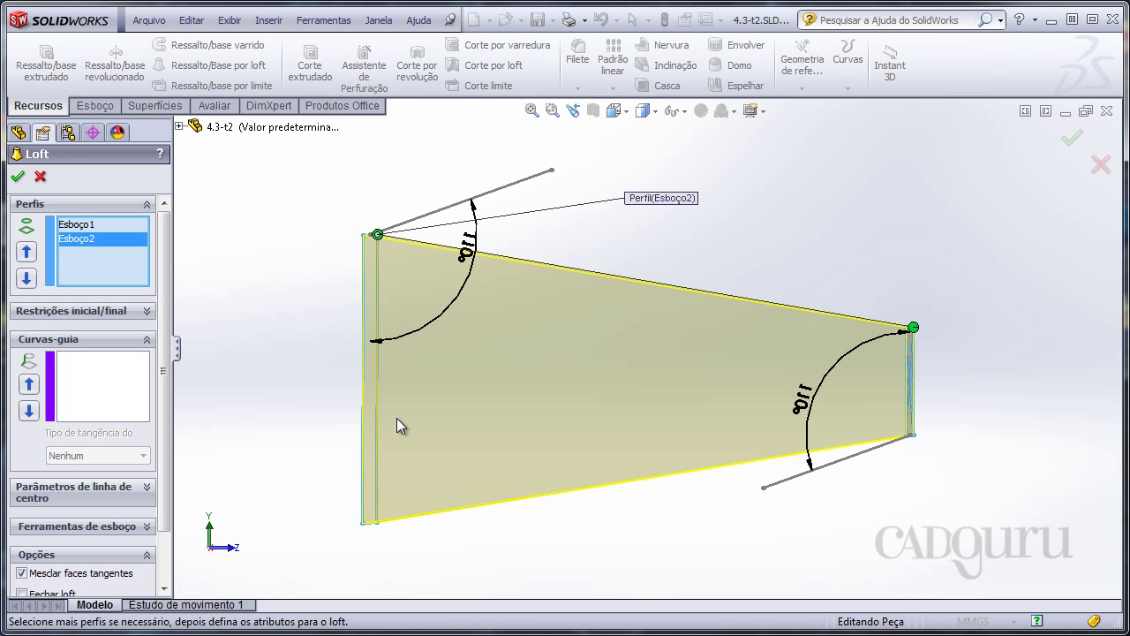
scroll(643, 453, down, 2)
ctrl+middle_drag(644, 371, 486, 306)
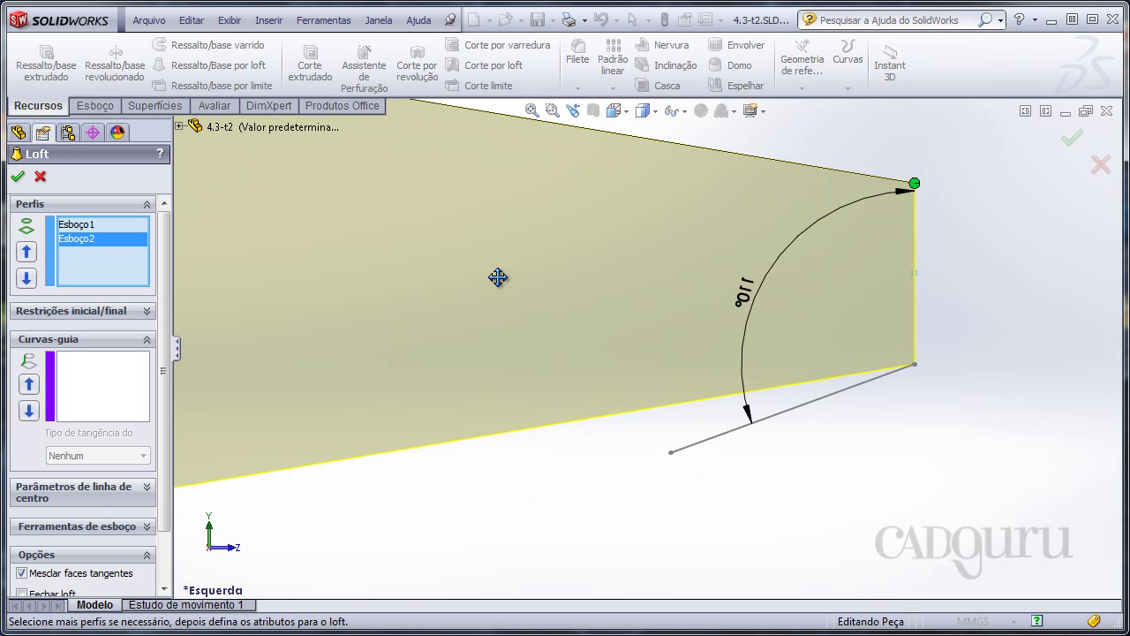
scroll(510, 313, up, 3)
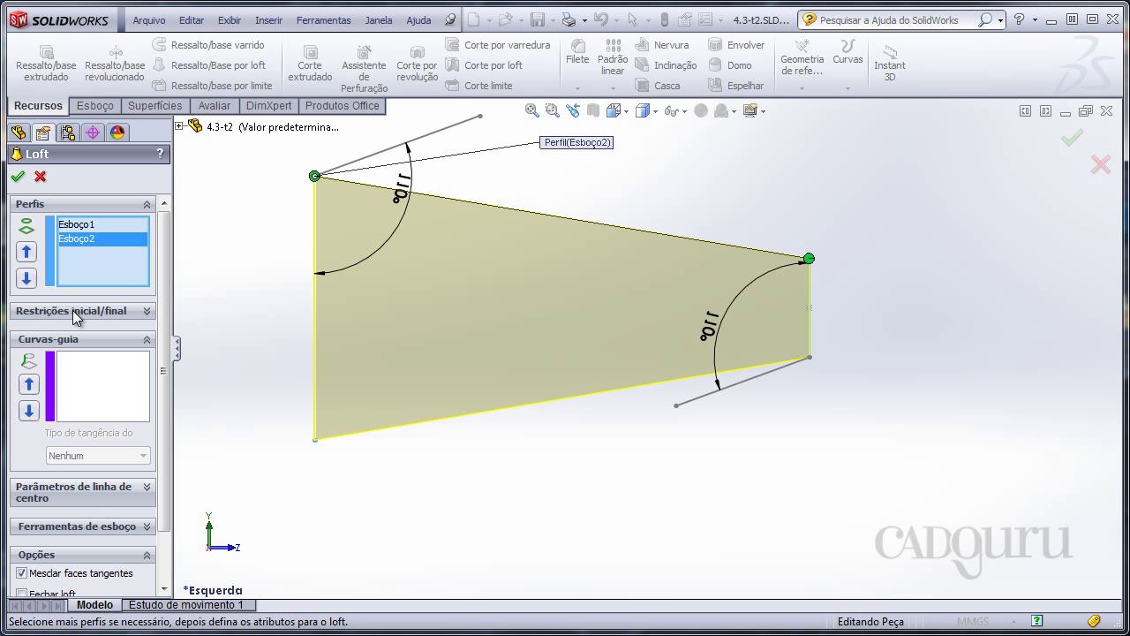
Set the loft's start constraint to Vetor de direção along Linha1 of Esboço3
click(76, 311)
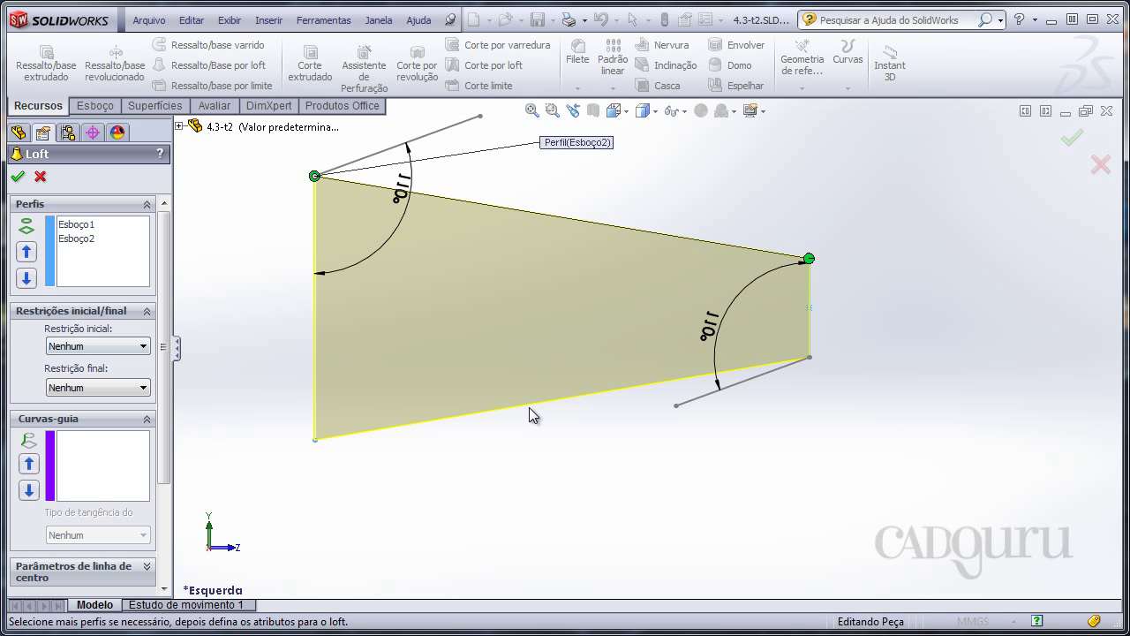
click(97, 346)
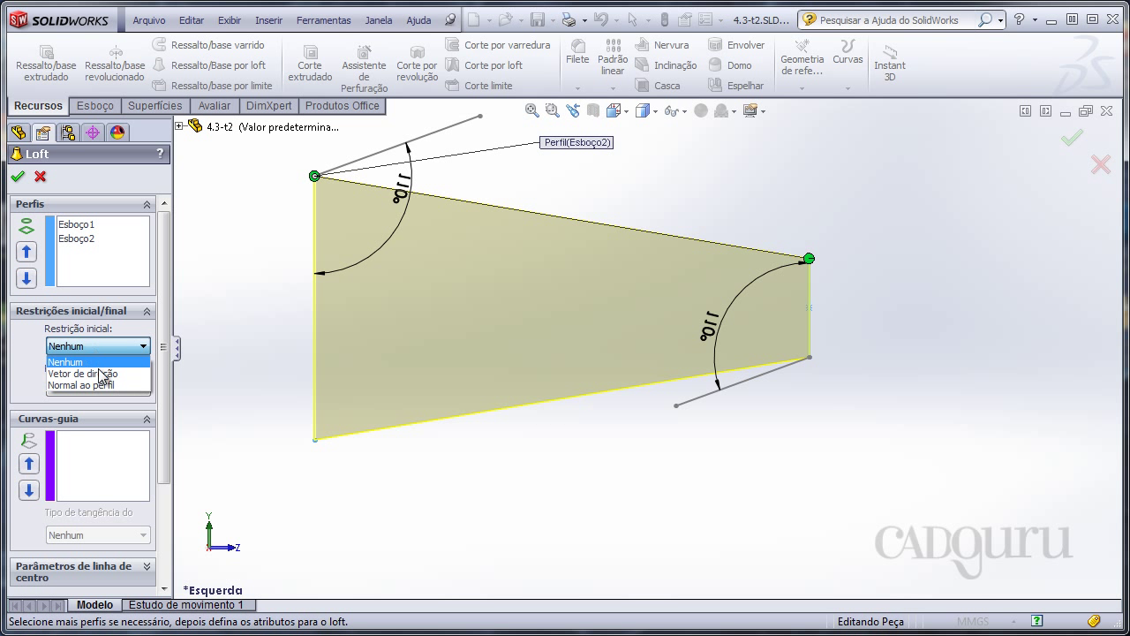
click(101, 374)
ctrl+middle_drag(397, 391, 569, 475)
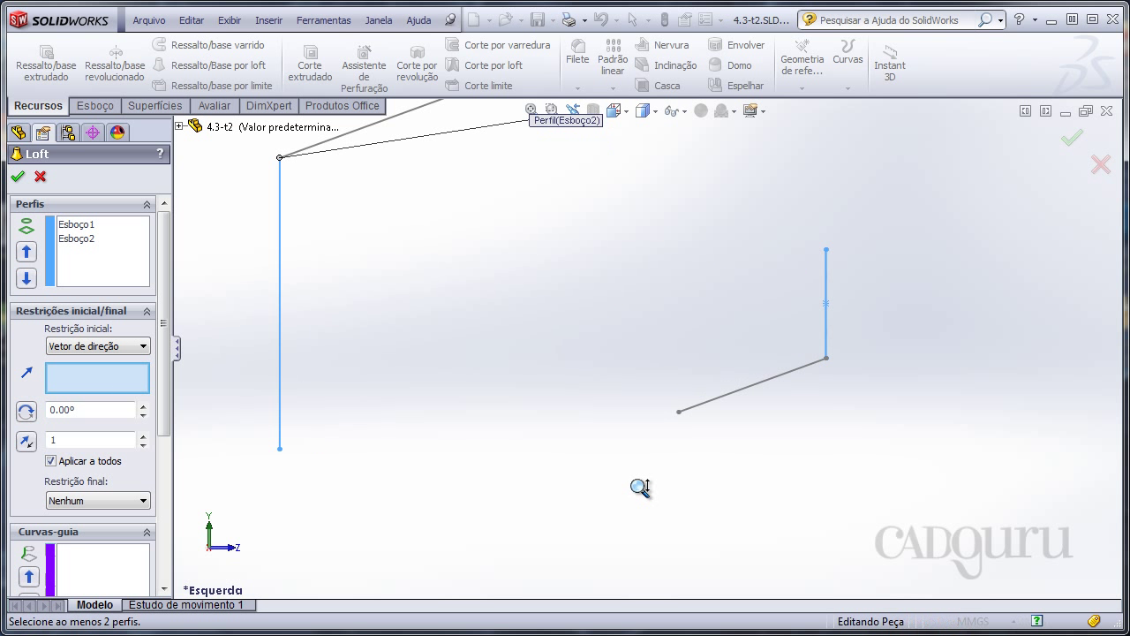
scroll(597, 482, up, 2)
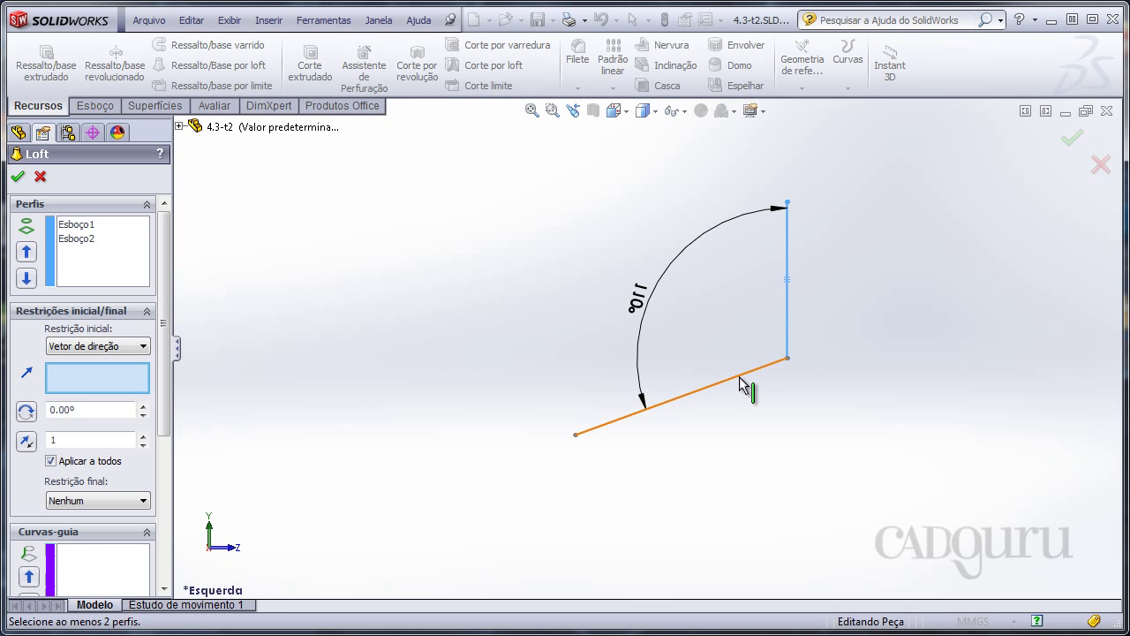
click(740, 377)
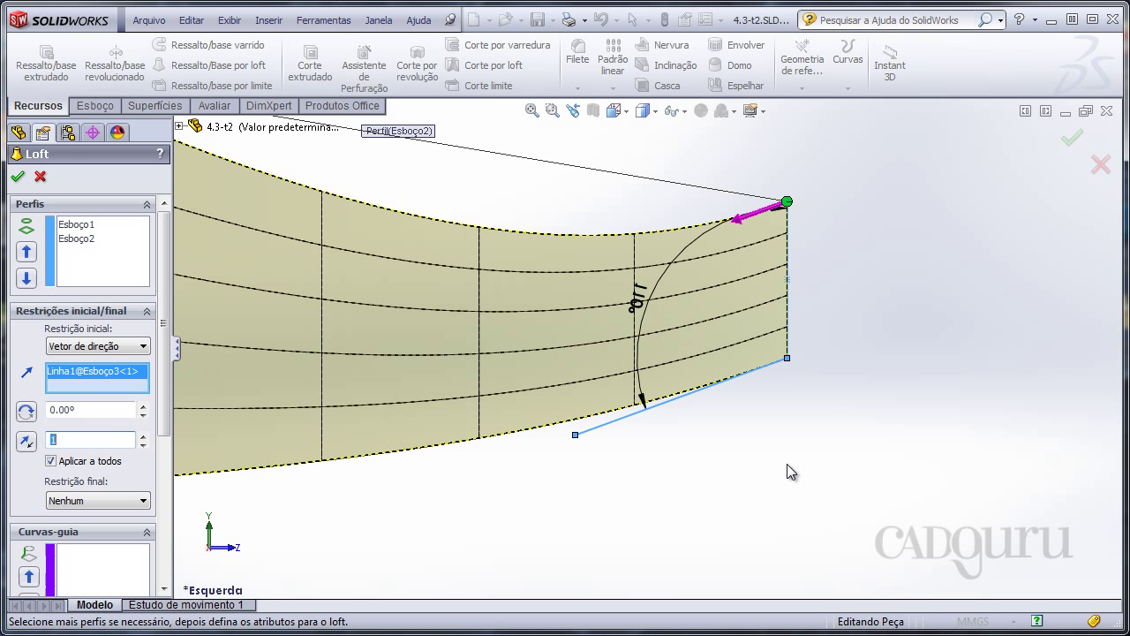
scroll(802, 398, up, 3)
scroll(591, 436, down, 1)
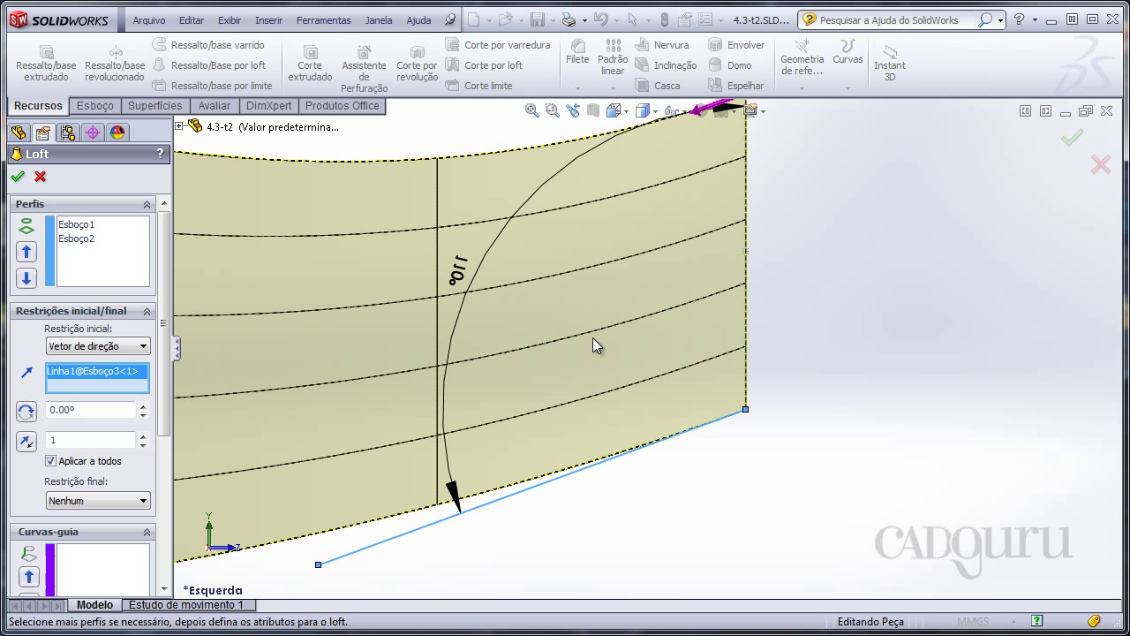
scroll(592, 338, up, 1)
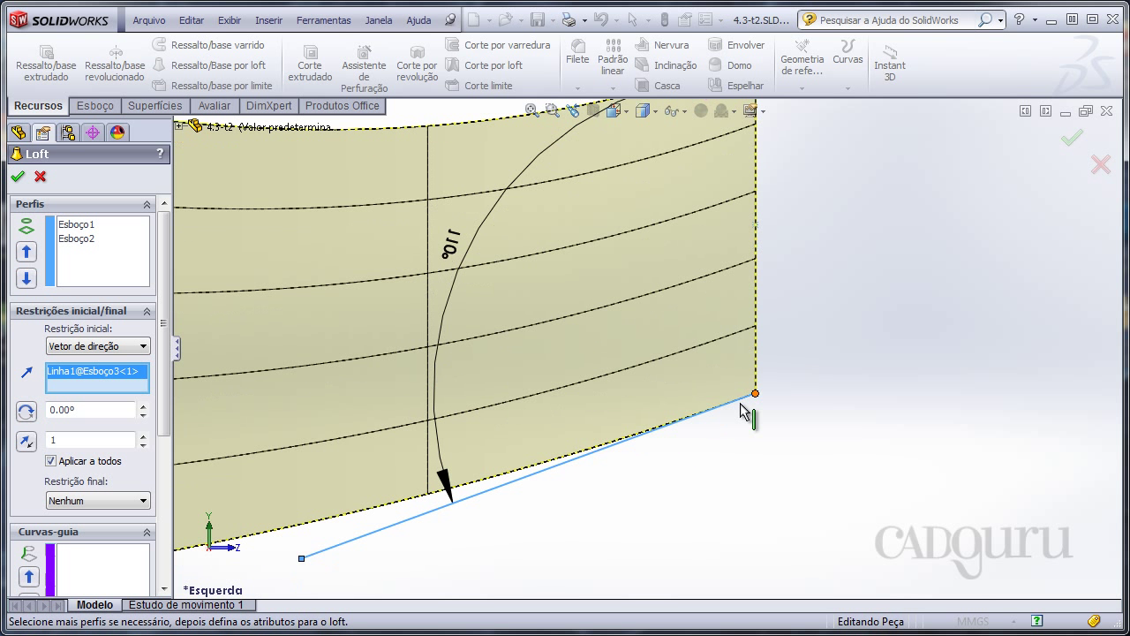
scroll(597, 339, up, 1)
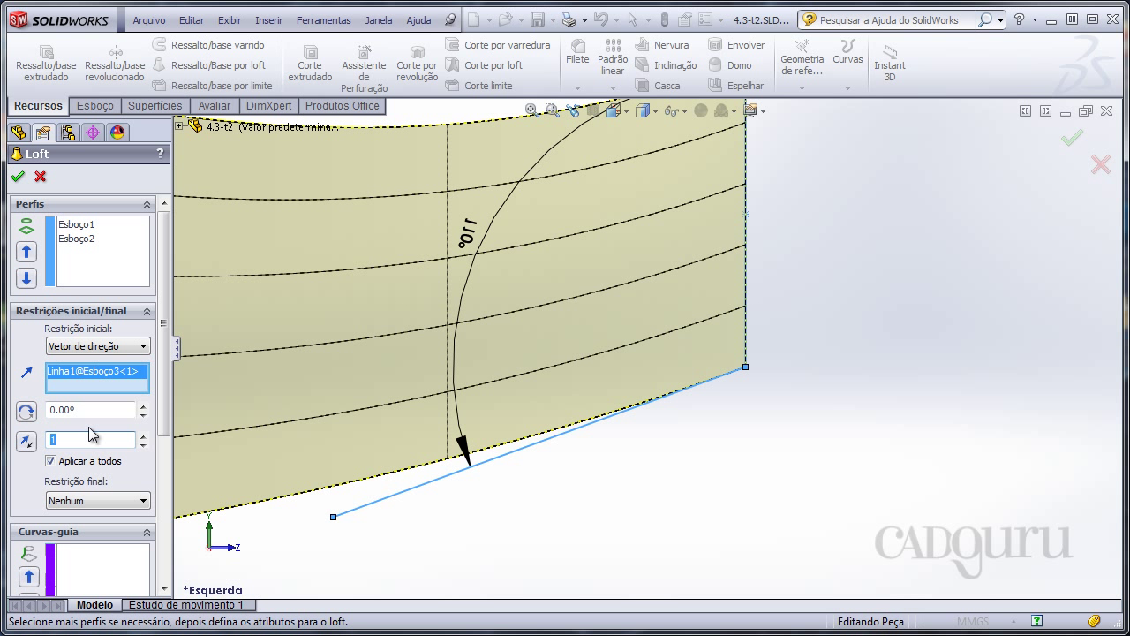
Raise the start tangent length step by step through 1.3 and 1.7 up to 4
click(89, 433)
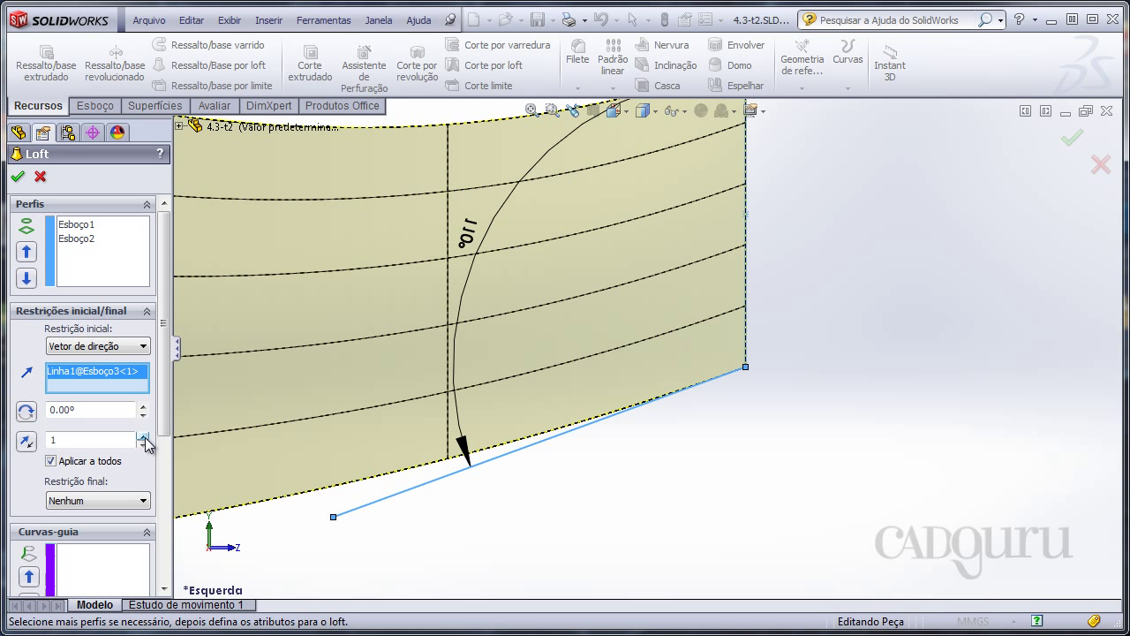
click(143, 436)
click(143, 436)
click(143, 436)
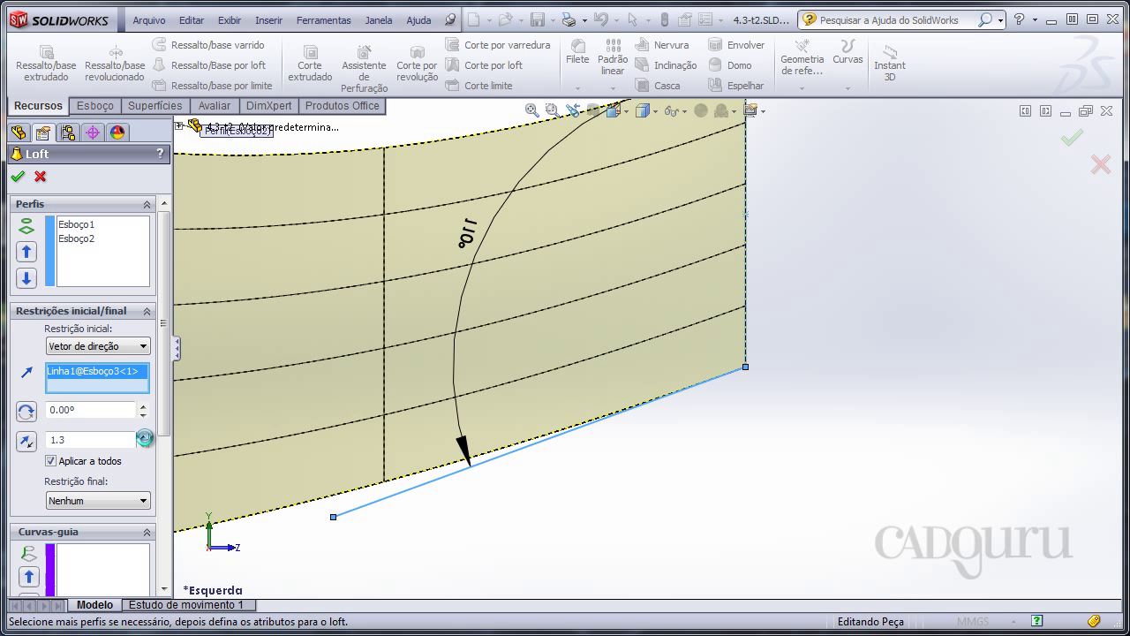
click(143, 436)
click(143, 436)
click(143, 437)
click(143, 437)
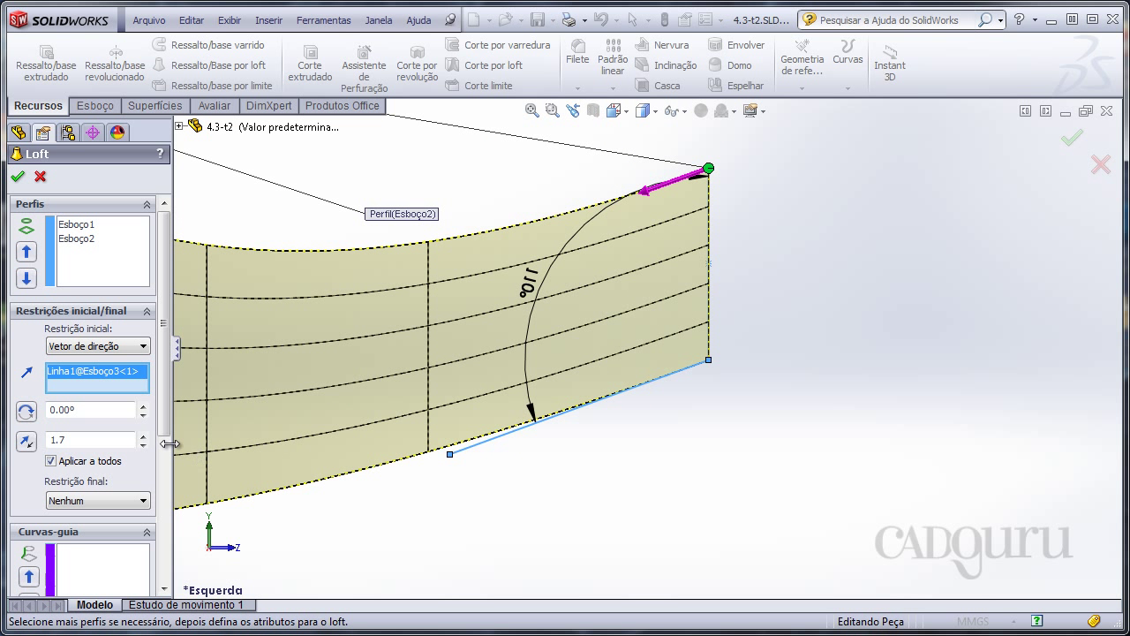
click(143, 436)
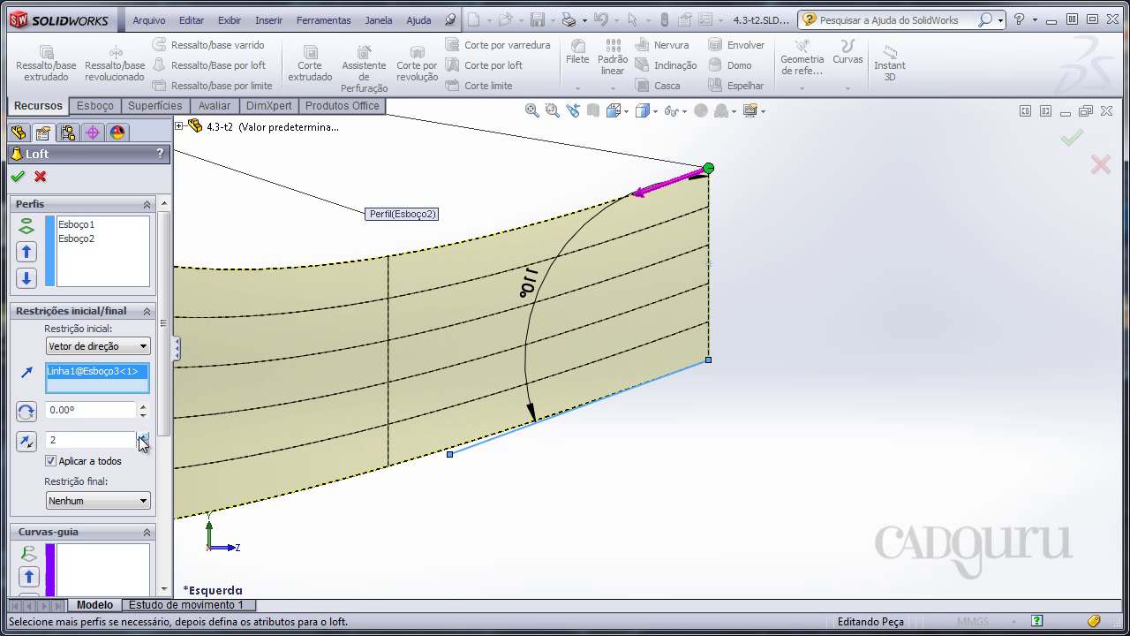
click(144, 437)
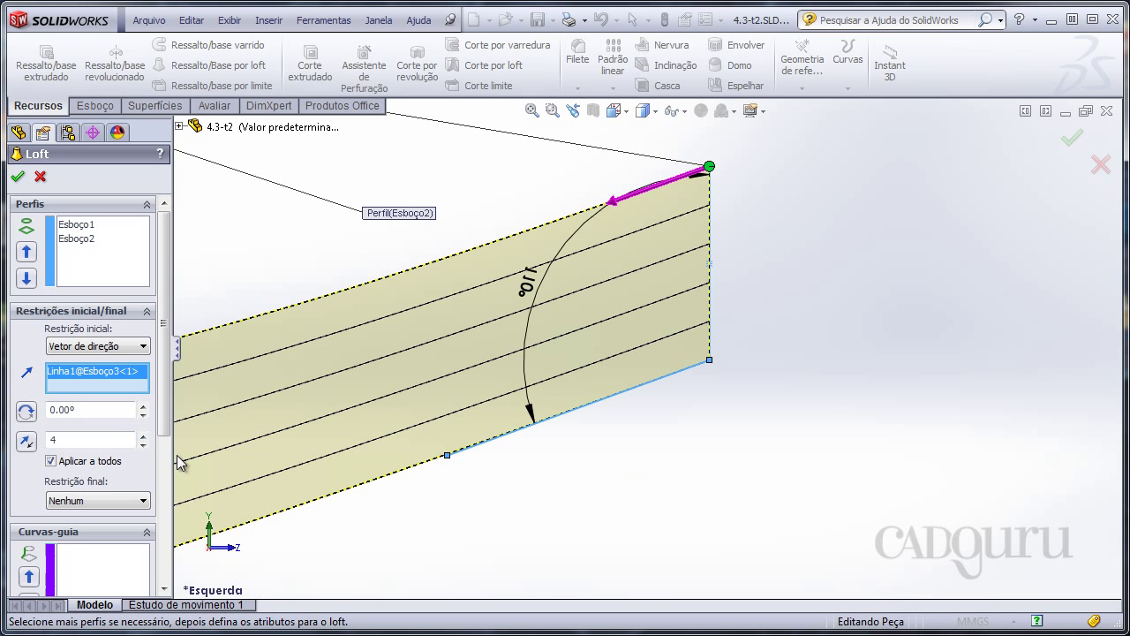
Lower the start tangent length back through 1.2 to 1
click(143, 445)
click(144, 445)
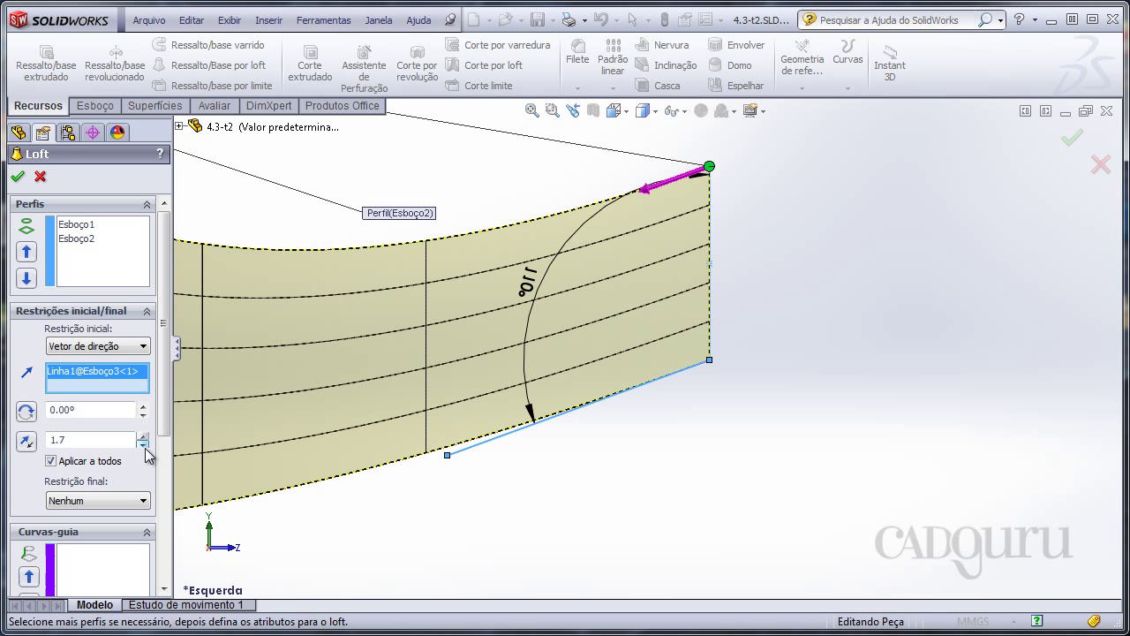
click(144, 445)
click(144, 445)
click(144, 444)
click(143, 444)
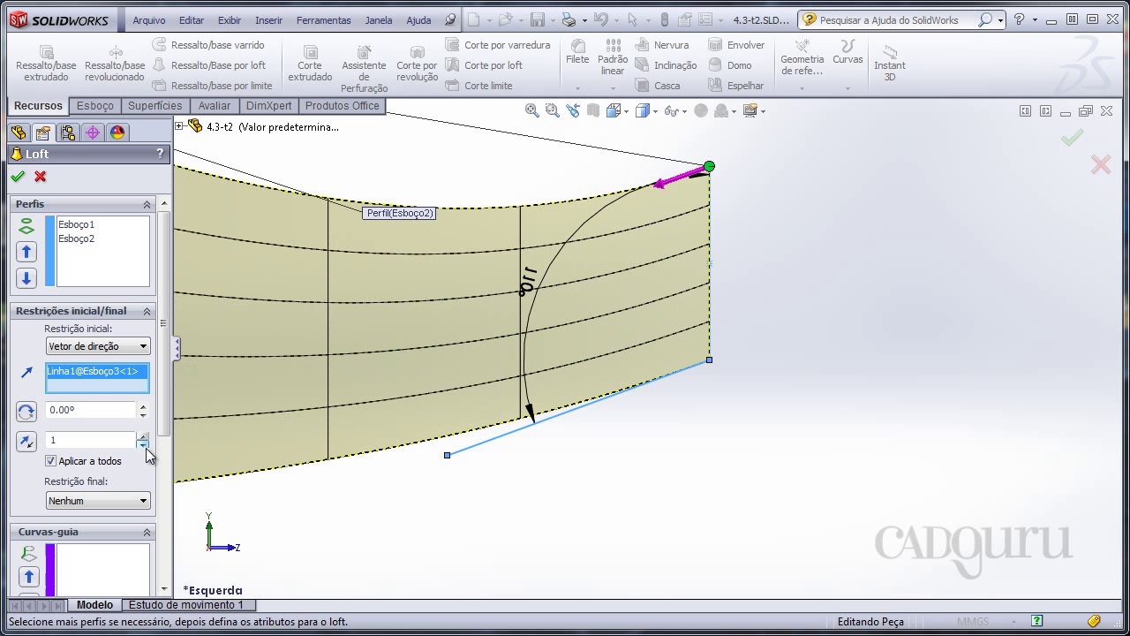
scroll(644, 385, down, 2)
scroll(555, 371, down, 1)
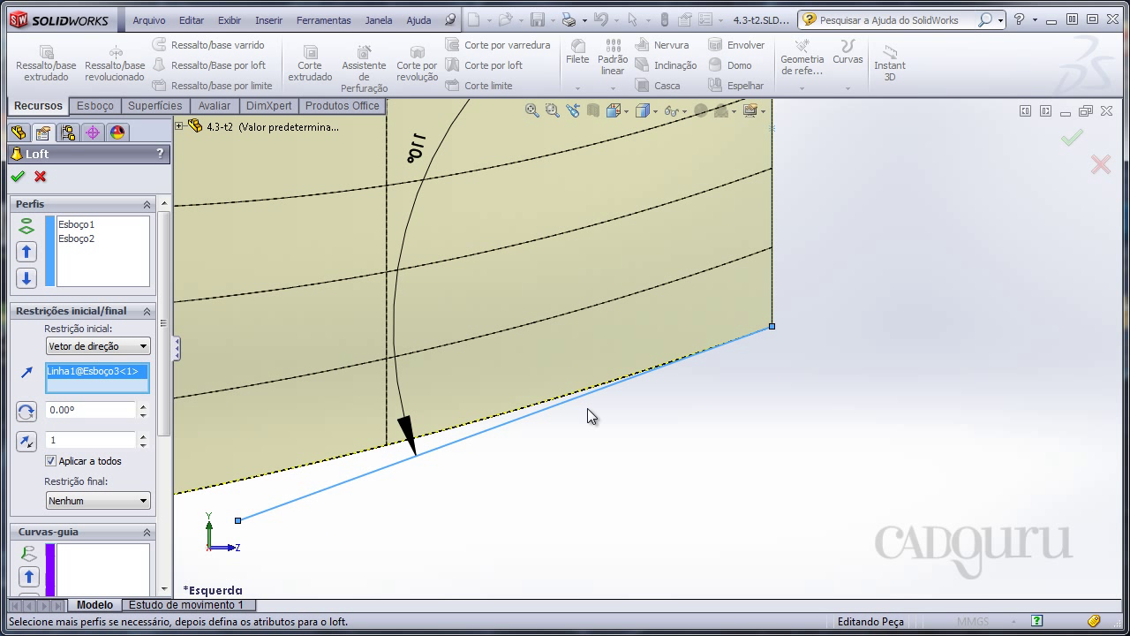
Enter a 10° start draft angle and look over the tilted curved preview
double_click(97, 410)
text(10)
key(Return)
scroll(815, 333, down, 2)
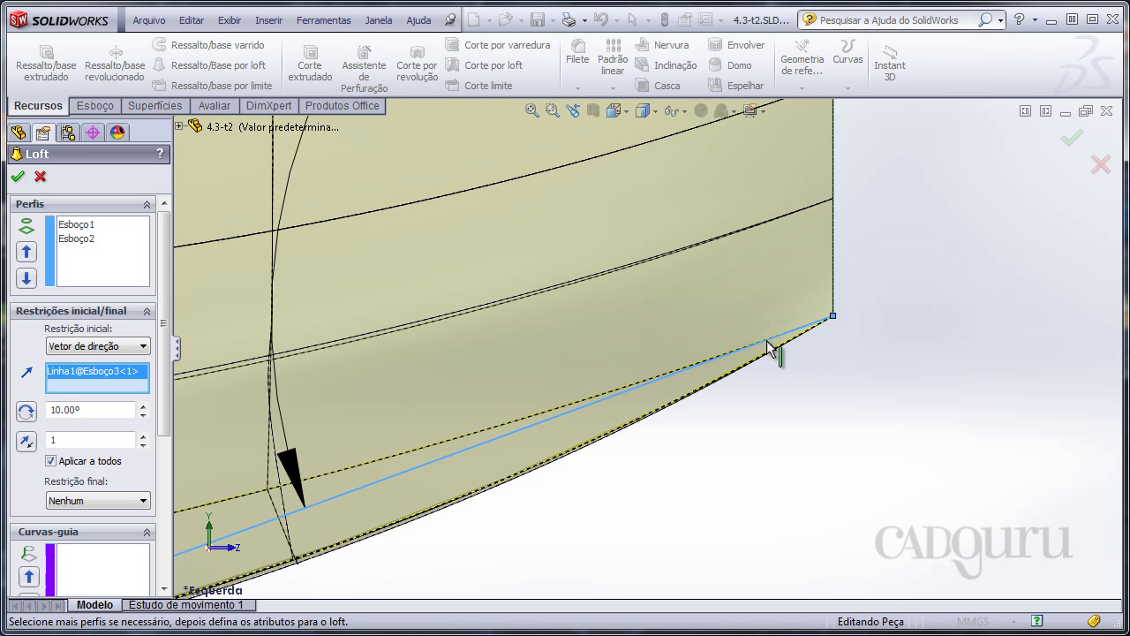
scroll(777, 366, up, 5)
ctrl+middle_drag(577, 418, 829, 474)
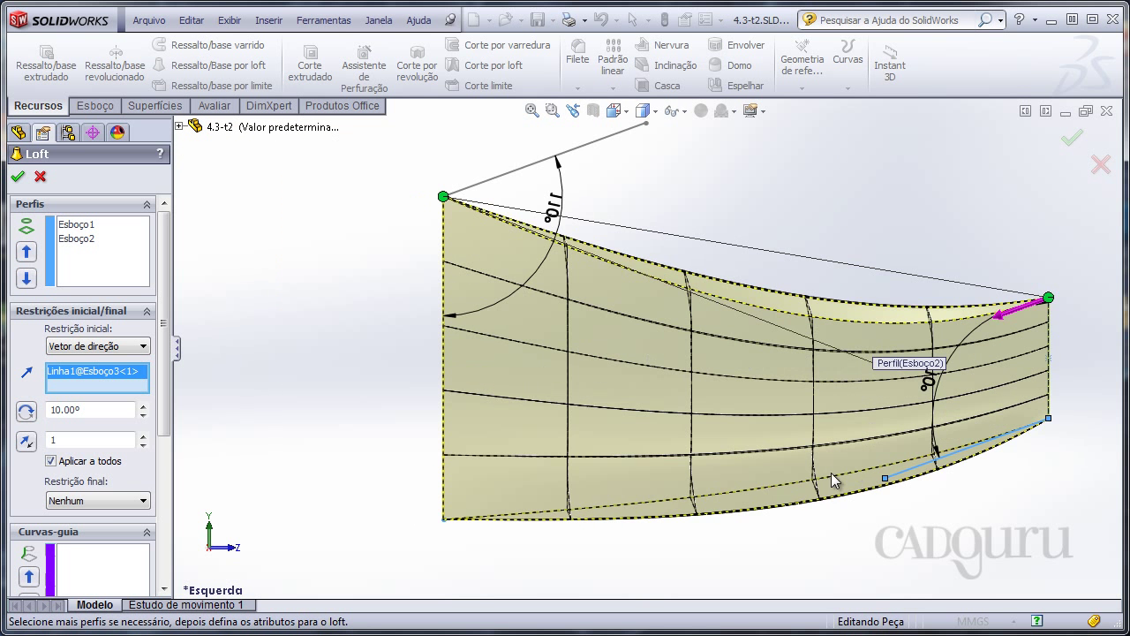
ctrl+middle_drag(459, 343, 571, 474)
scroll(432, 371, down, 1)
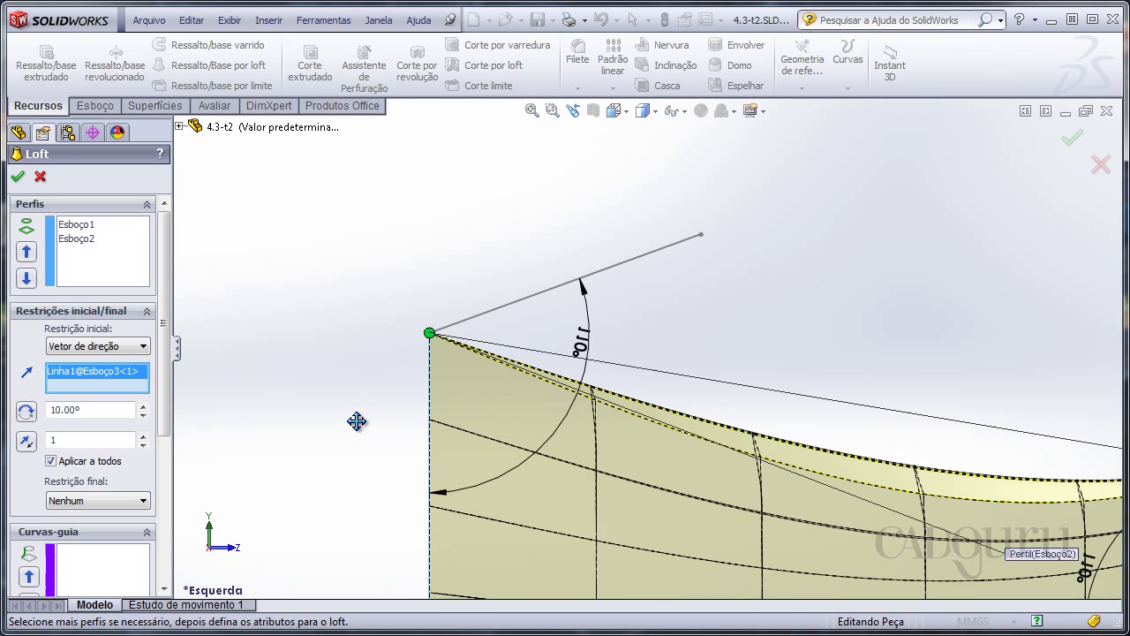
click(119, 499)
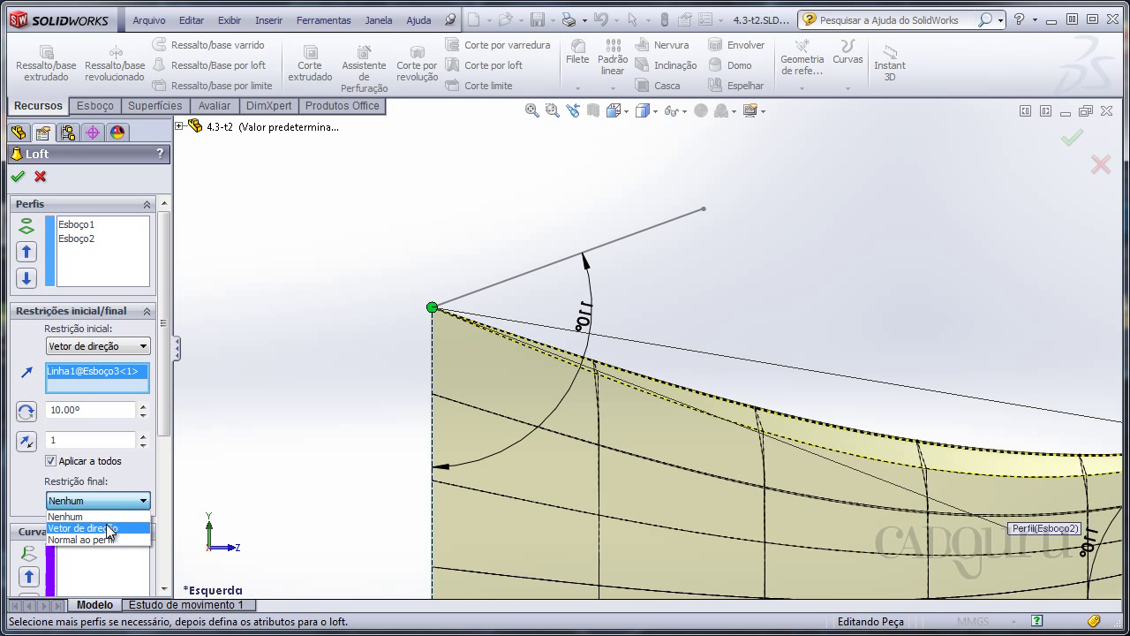
Make the end constraint a direction vector along Linha5@Esboço3 and orbit the S-curved loft
click(110, 528)
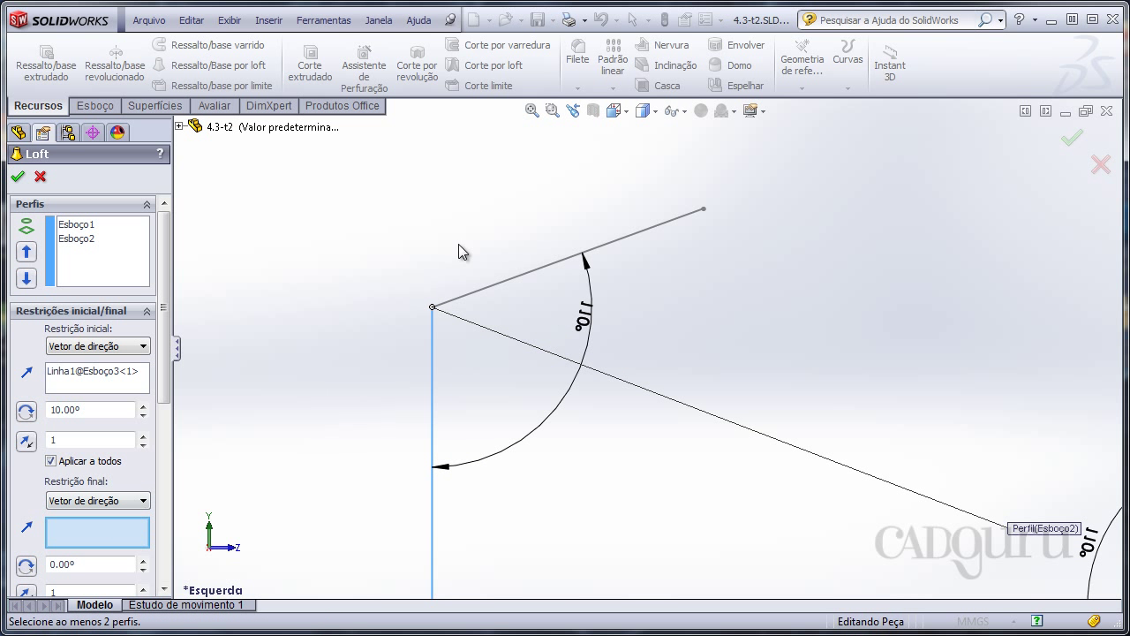
click(494, 294)
scroll(526, 300, up, 2)
ctrl+middle_drag(525, 300, 388, 215)
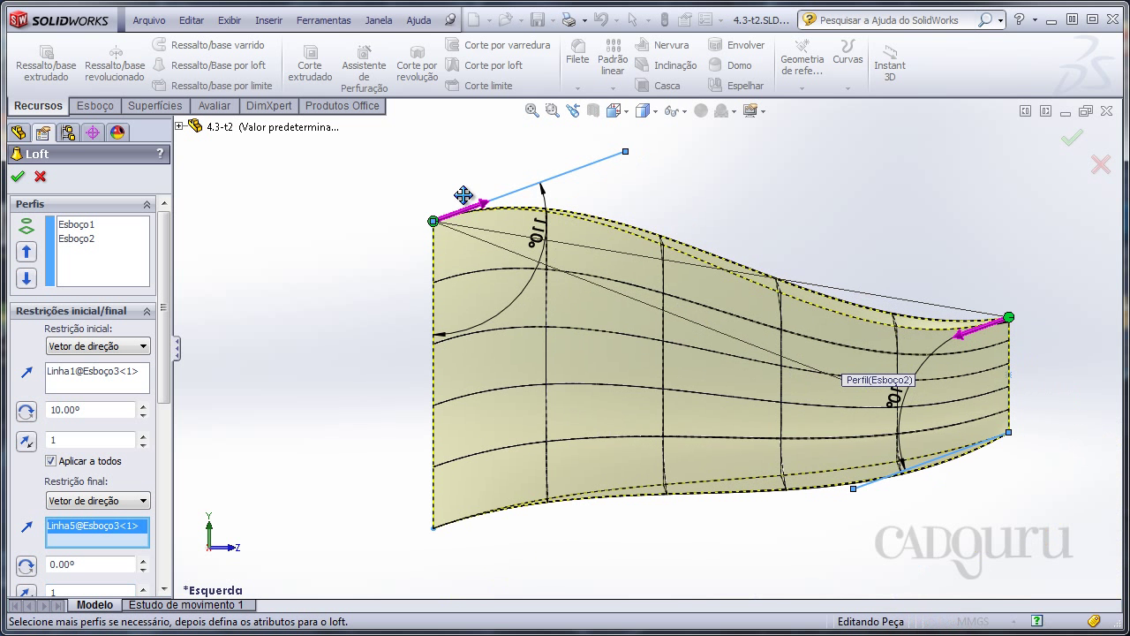
middle_drag(300, 285, 339, 321)
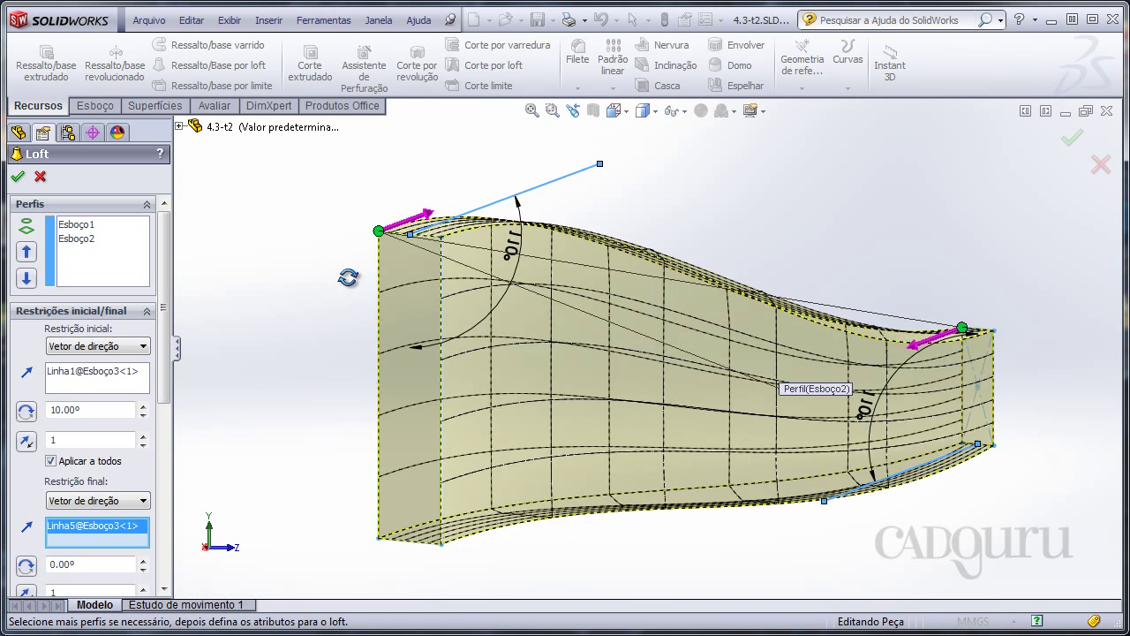
scroll(164, 404, down, 1)
scroll(163, 405, down, 2)
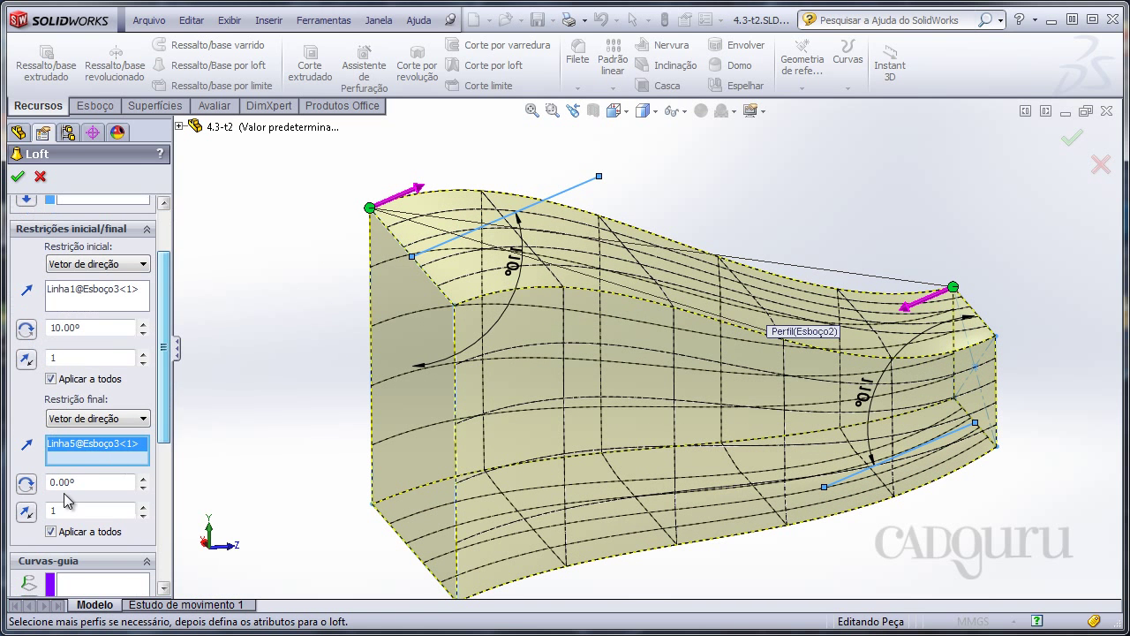
middle_drag(328, 284, 305, 328)
Accept the finished loft, then orbit Peça2 to view both hexagon sketches
click(1070, 141)
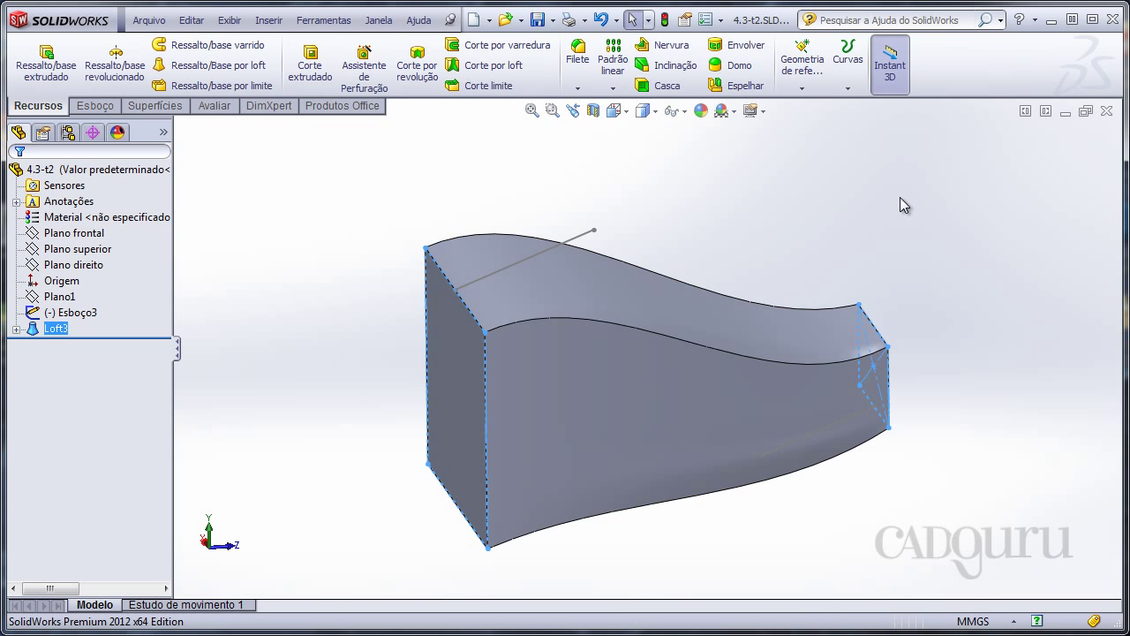
mouse_move(803, 248)
middle_down()
mouse_move(769, 209)
mouse_move(746, 206)
mouse_move(812, 236)
middle_up()
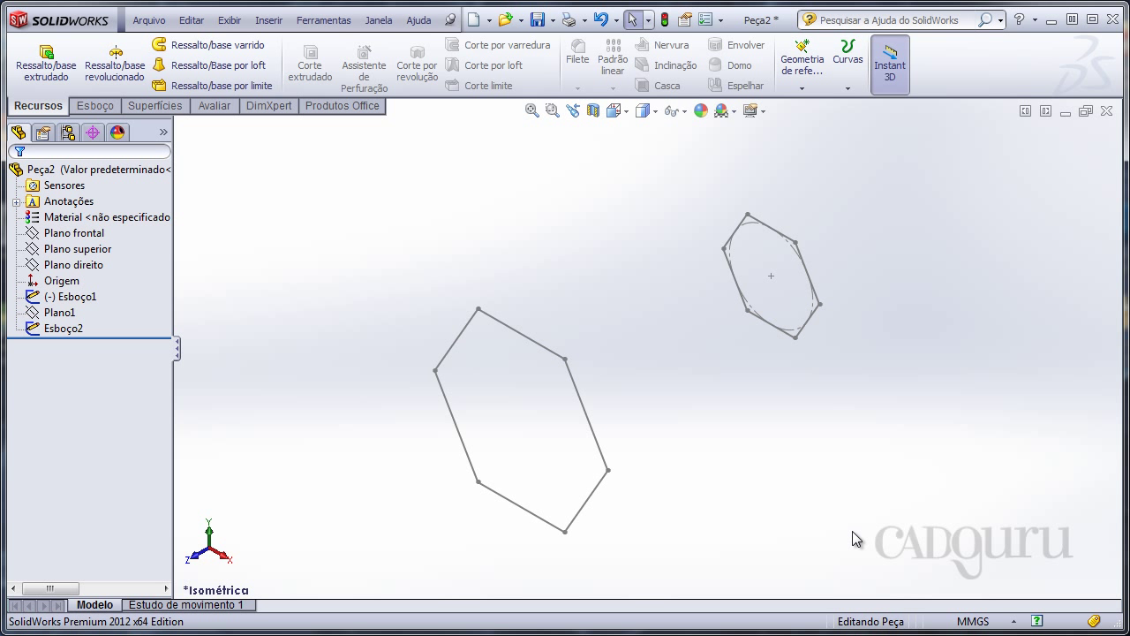
mouse_move(548, 414)
middle_down()
mouse_move(792, 414)
mouse_move(724, 424)
middle_up()
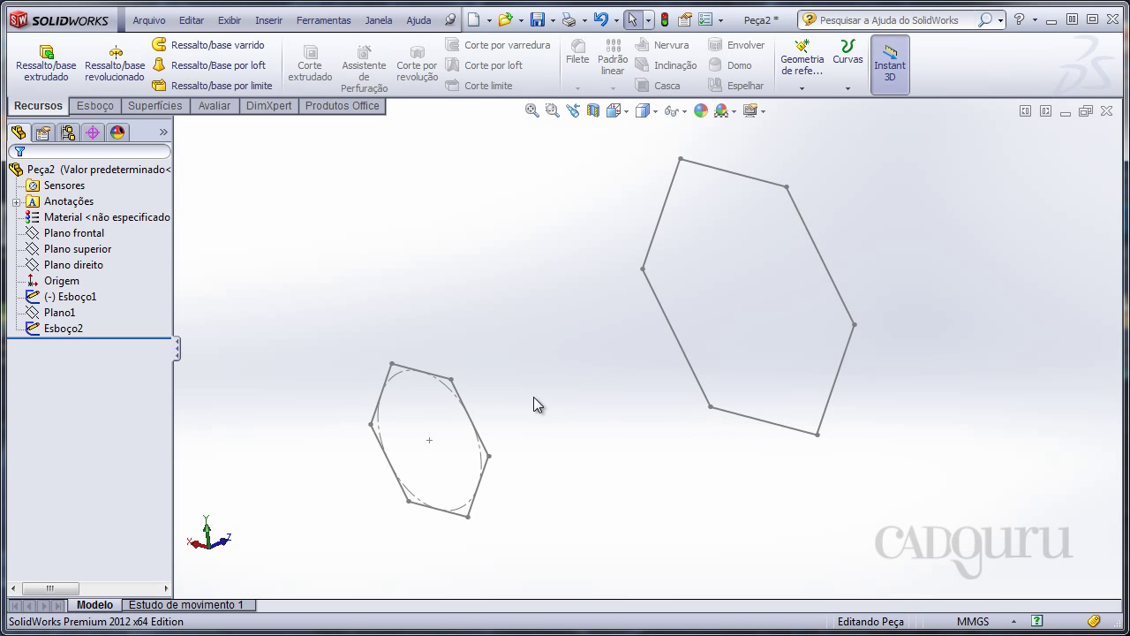
middle_drag(534, 396, 537, 330)
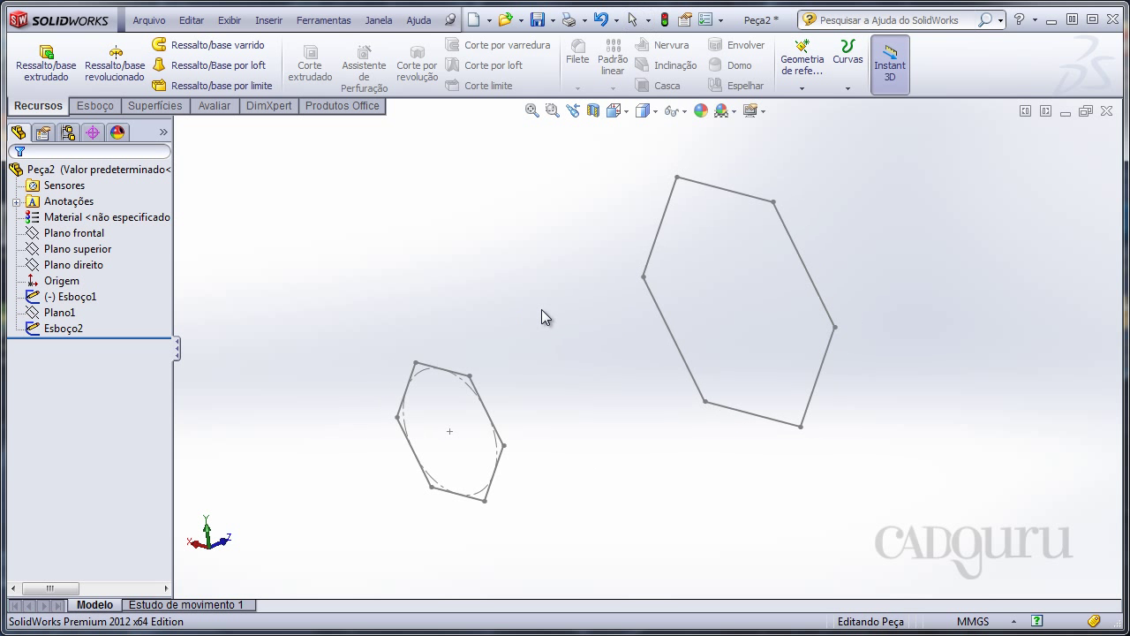
Start a loft from Esboço1 to Esboço2, view it from the Left, and expand the start/end constraints
click(198, 65)
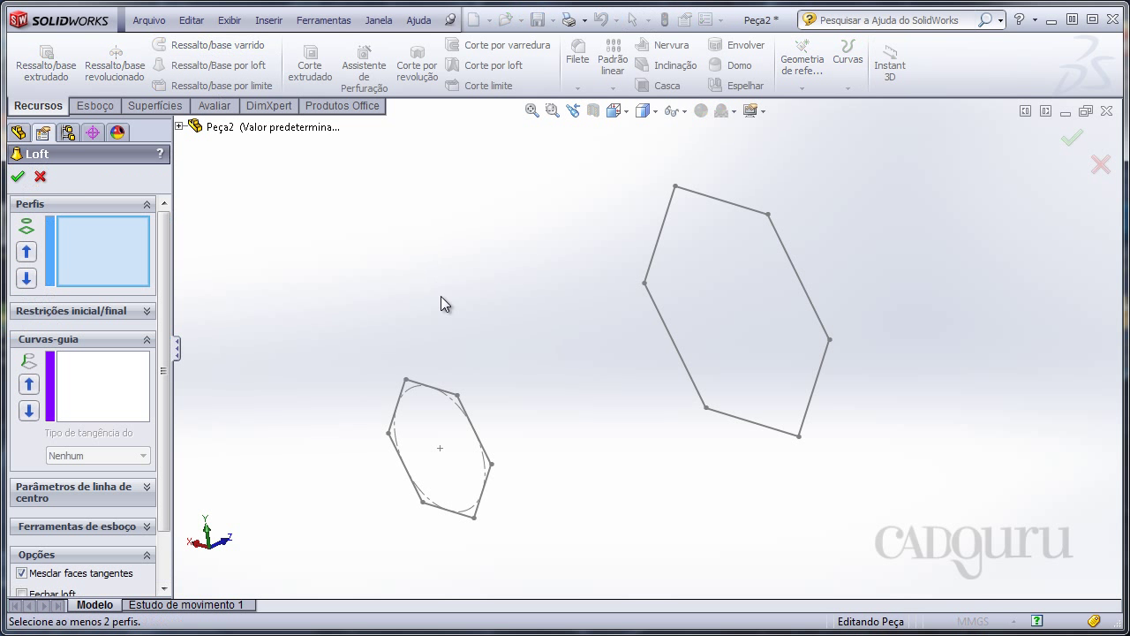
click(466, 412)
click(783, 232)
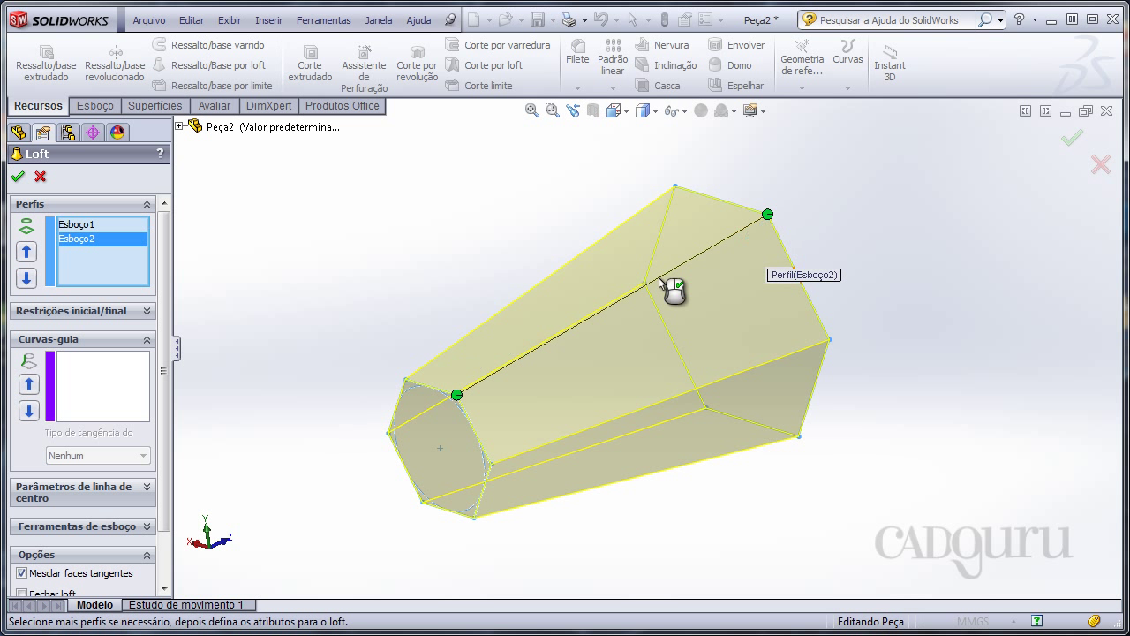
mouse_move(671, 285)
middle_down()
mouse_move(553, 232)
mouse_move(544, 261)
middle_up()
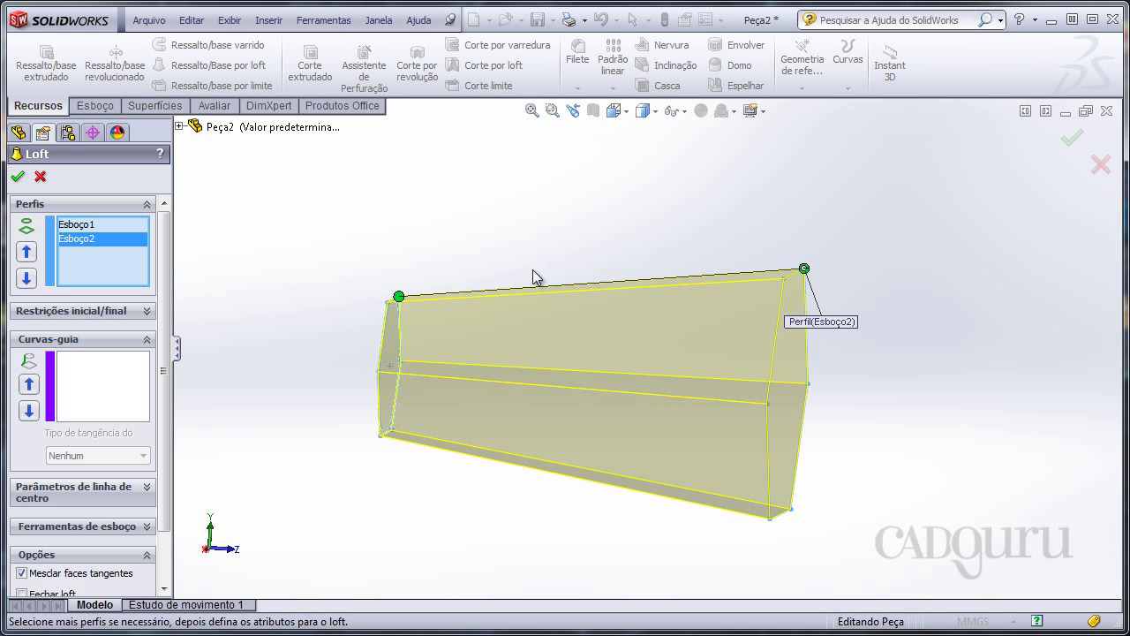
key(ctrl+3)
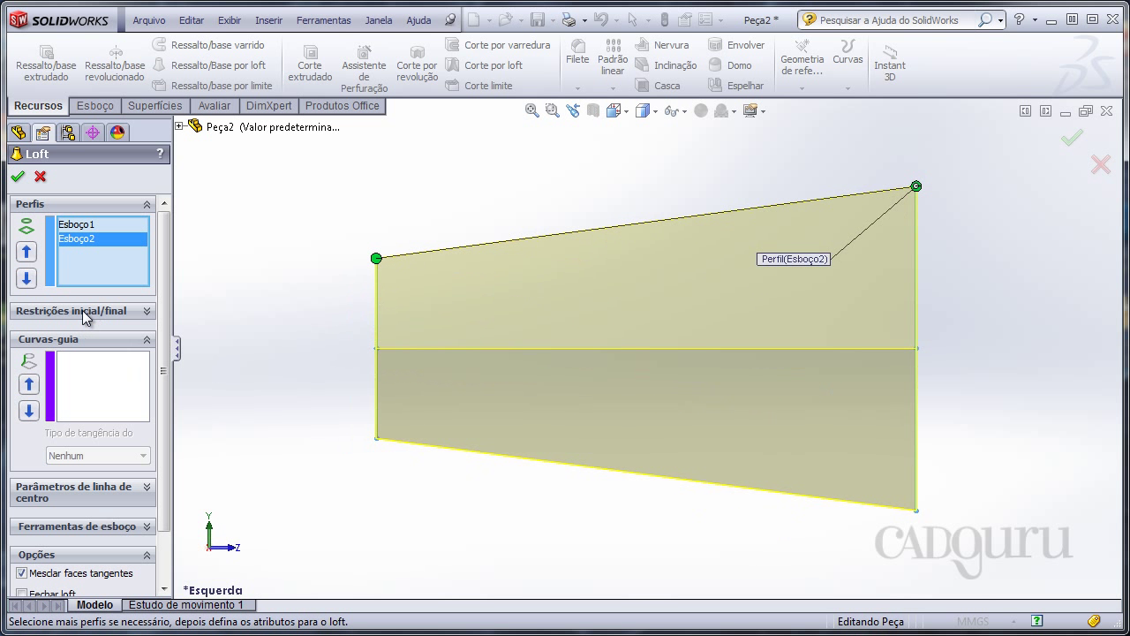
click(86, 311)
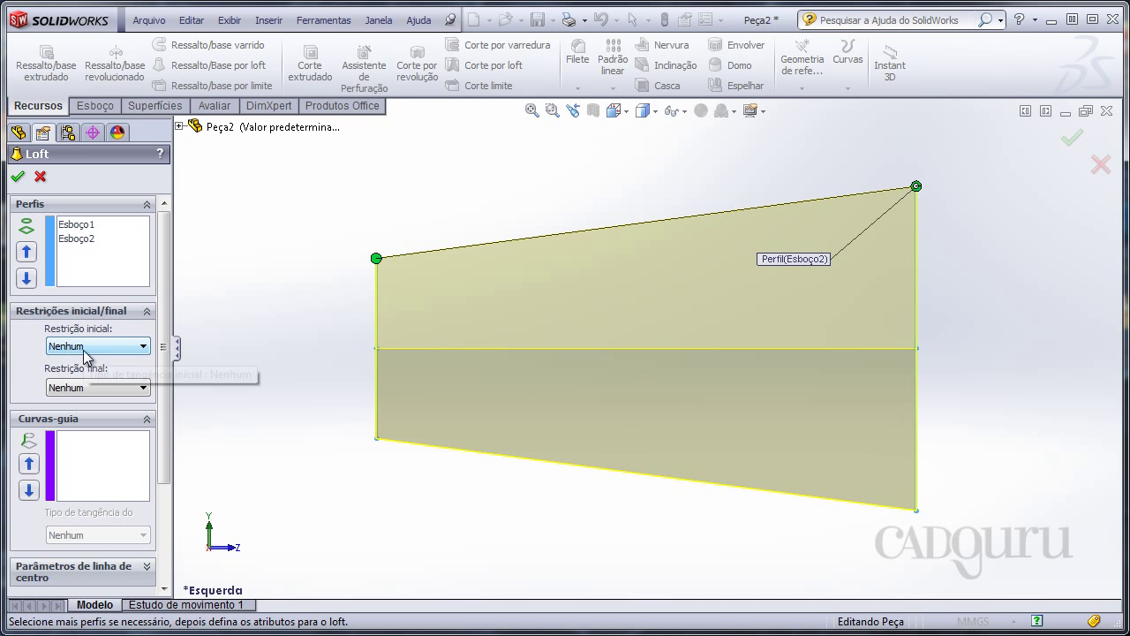
Set the loft start constraint to Normal ao perfil with a 0° draft angle
click(86, 346)
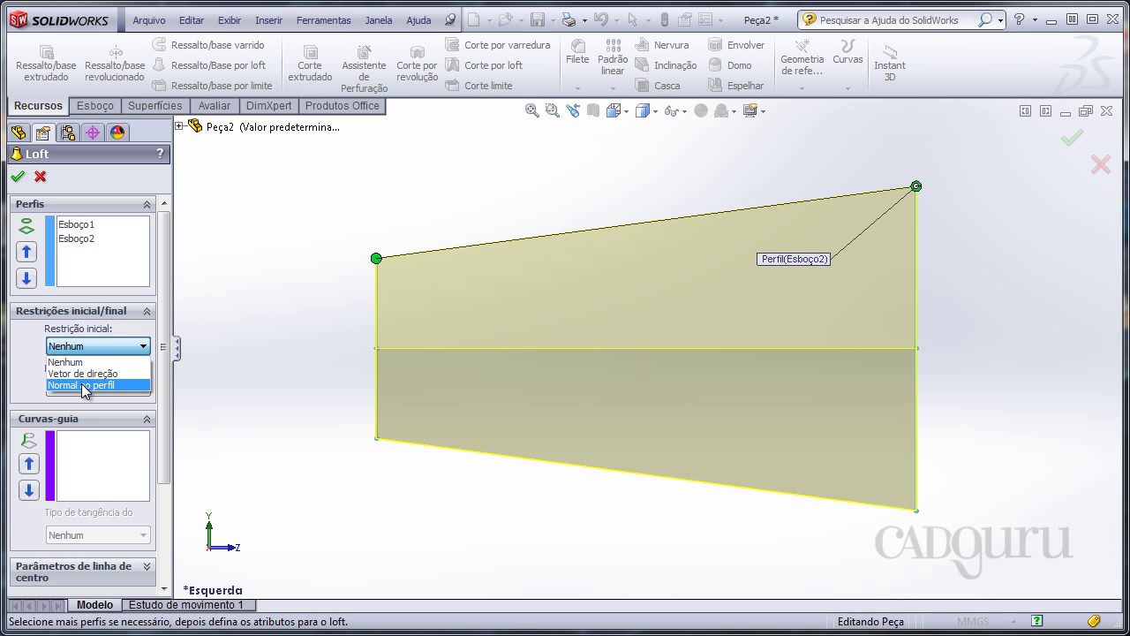
click(88, 387)
scroll(557, 441, down, 3)
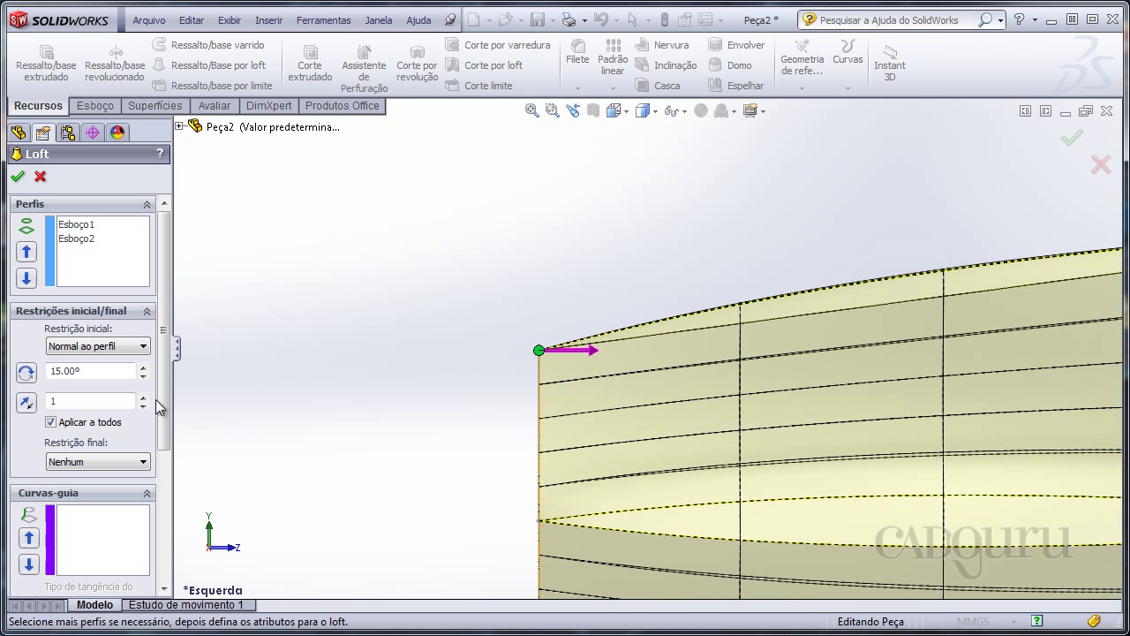
click(95, 371)
double_click(95, 371)
text(0)
key(Return)
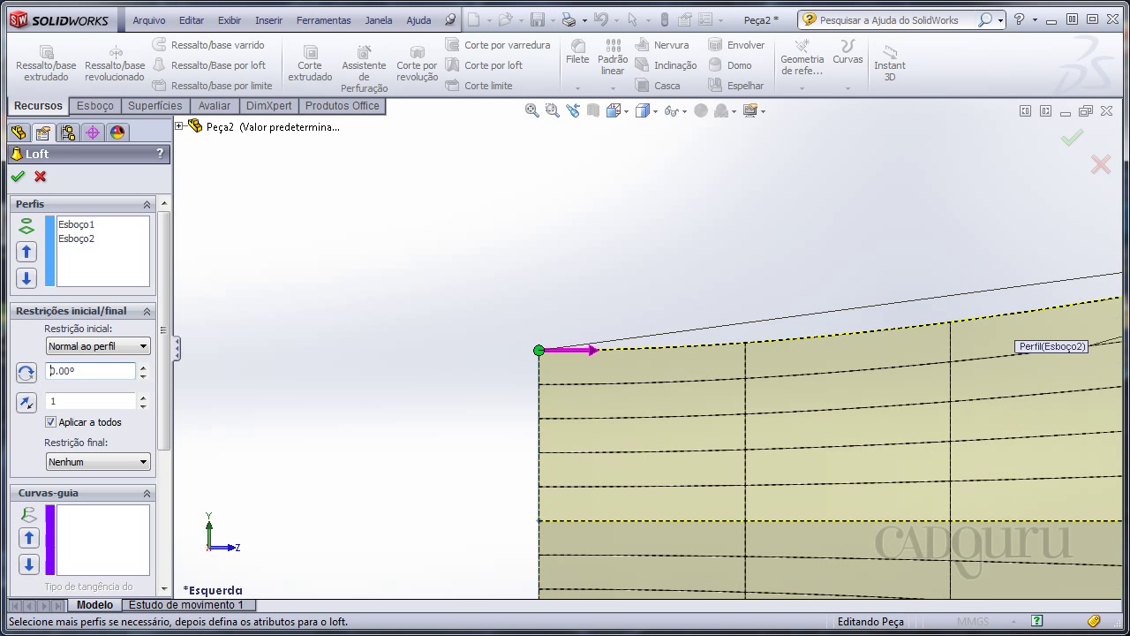
Apply a start tangent length of 2 and pan to see the flared loft
scroll(481, 404, down, 1)
scroll(391, 374, down, 2)
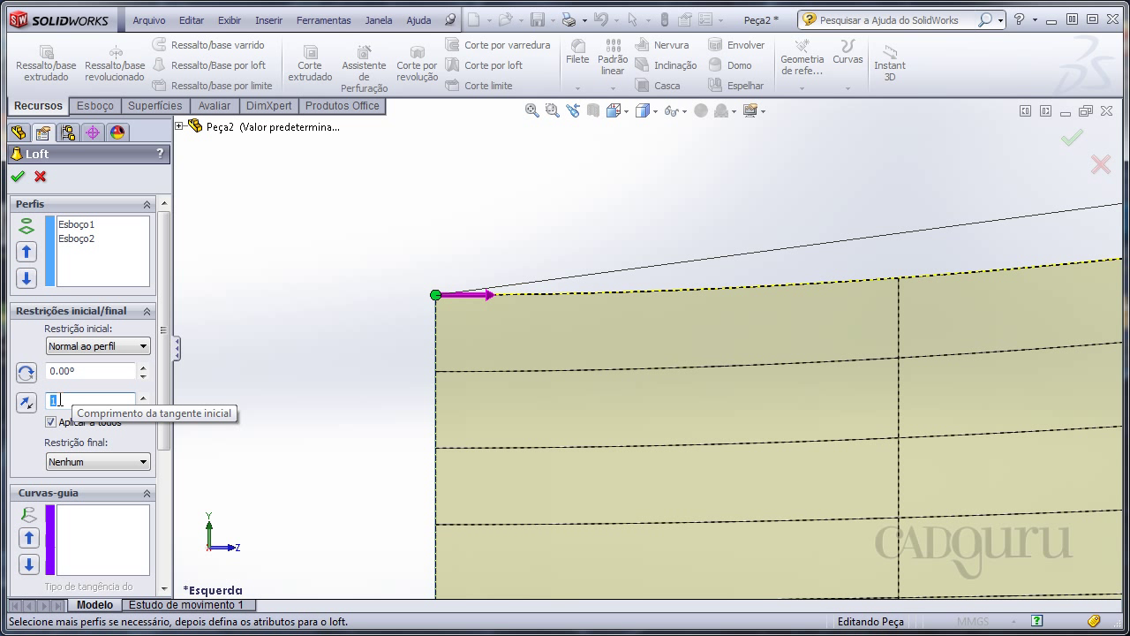
click(91, 401)
text(2)
key(Return)
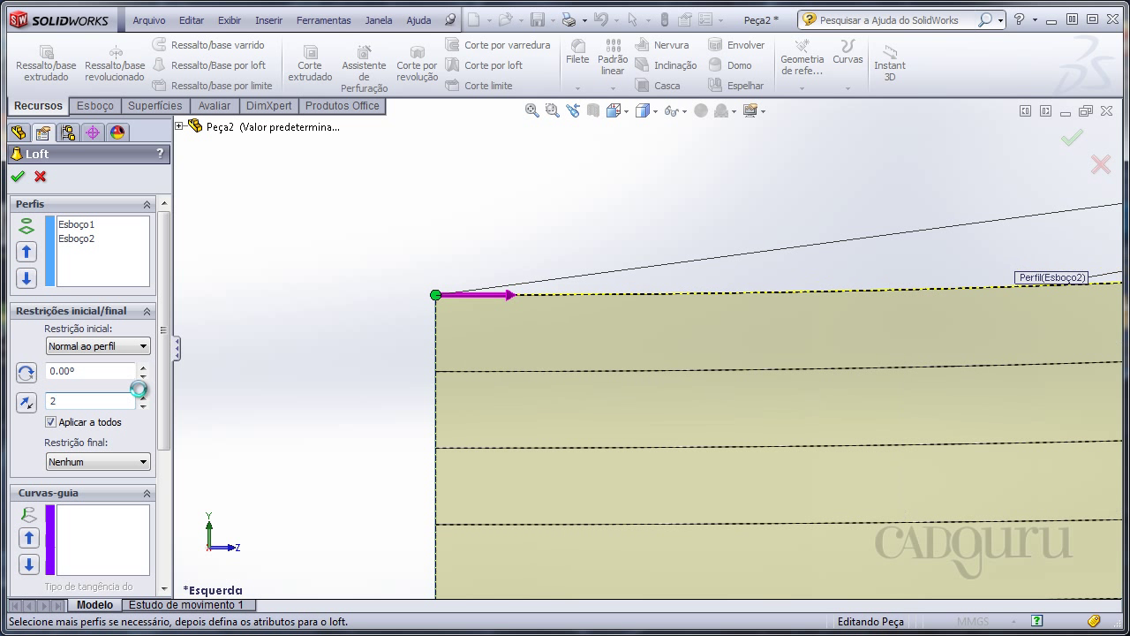
scroll(412, 290, up, 2)
scroll(530, 379, up, 1)
scroll(531, 379, up, 2)
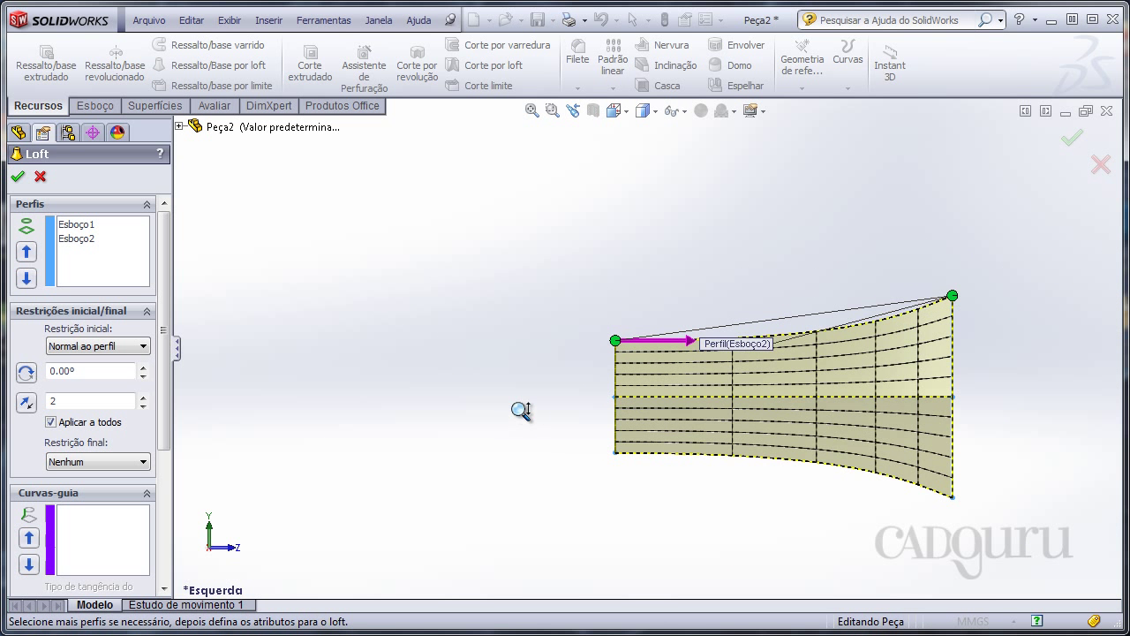
scroll(517, 409, down, 1)
ctrl+middle_drag(625, 340, 534, 333)
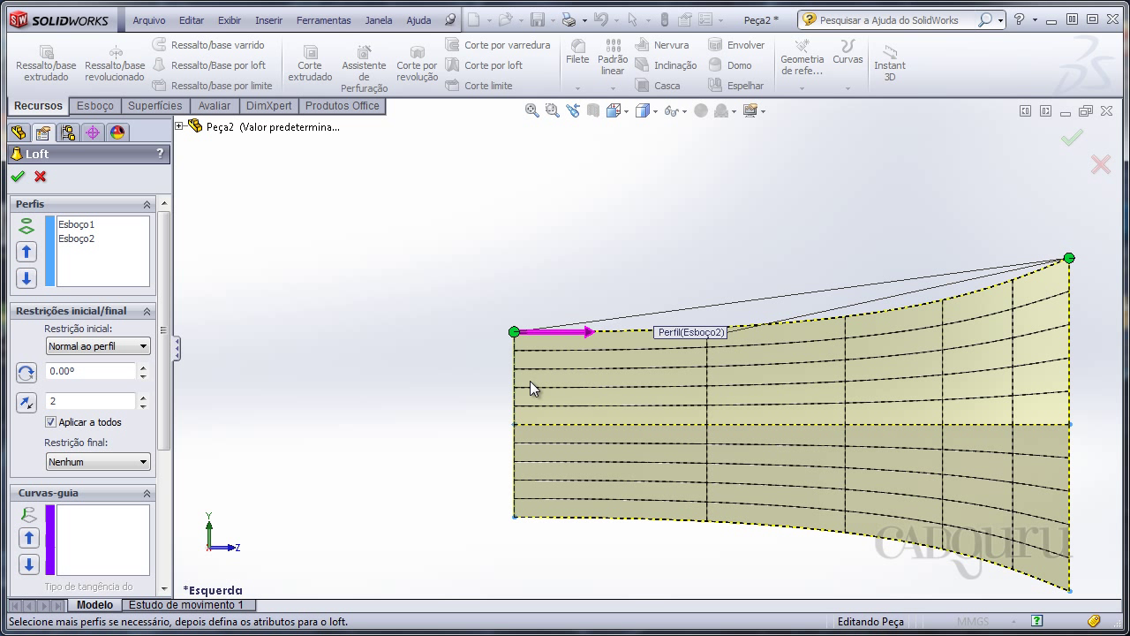
Try a tangent length of 3, then set the start draft angle to 15°
scroll(546, 366, down, 2)
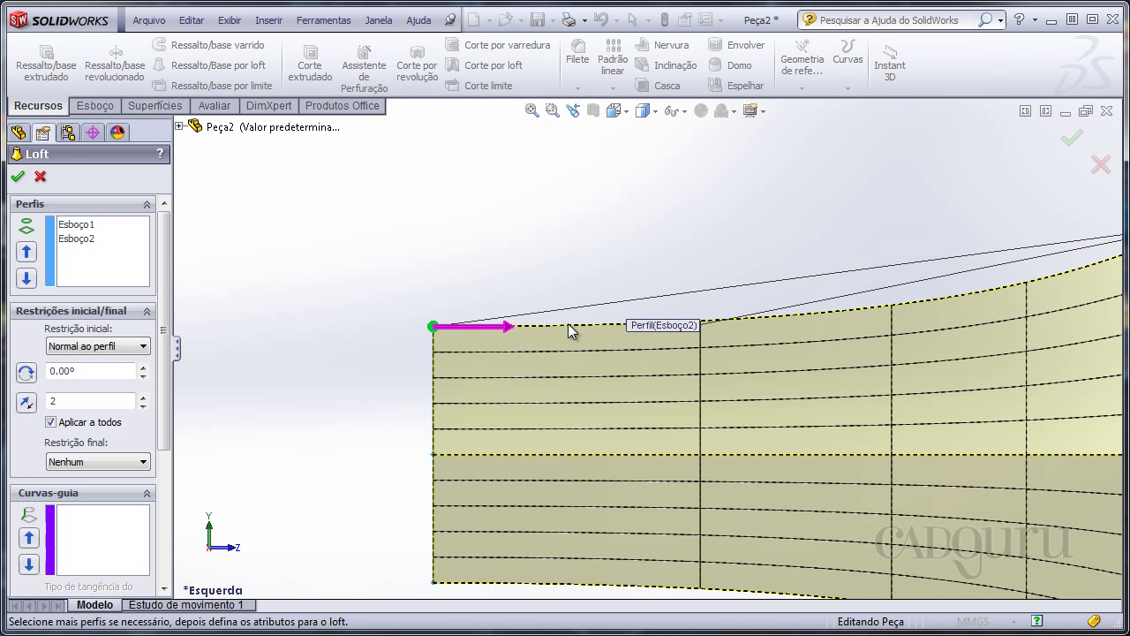
scroll(645, 353, down, 2)
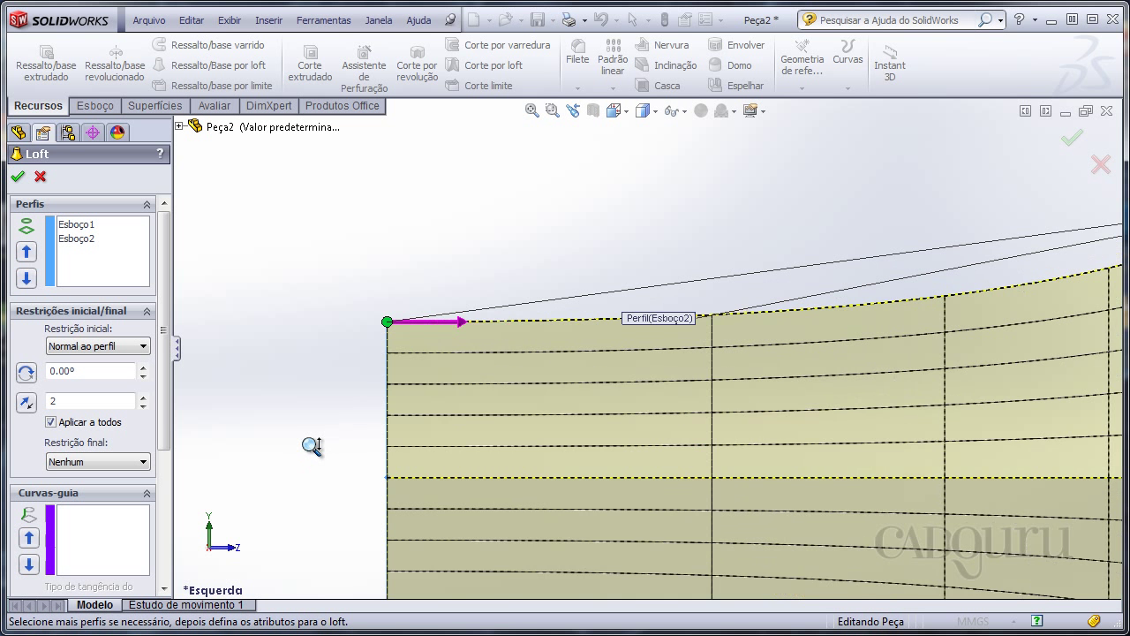
double_click(126, 399)
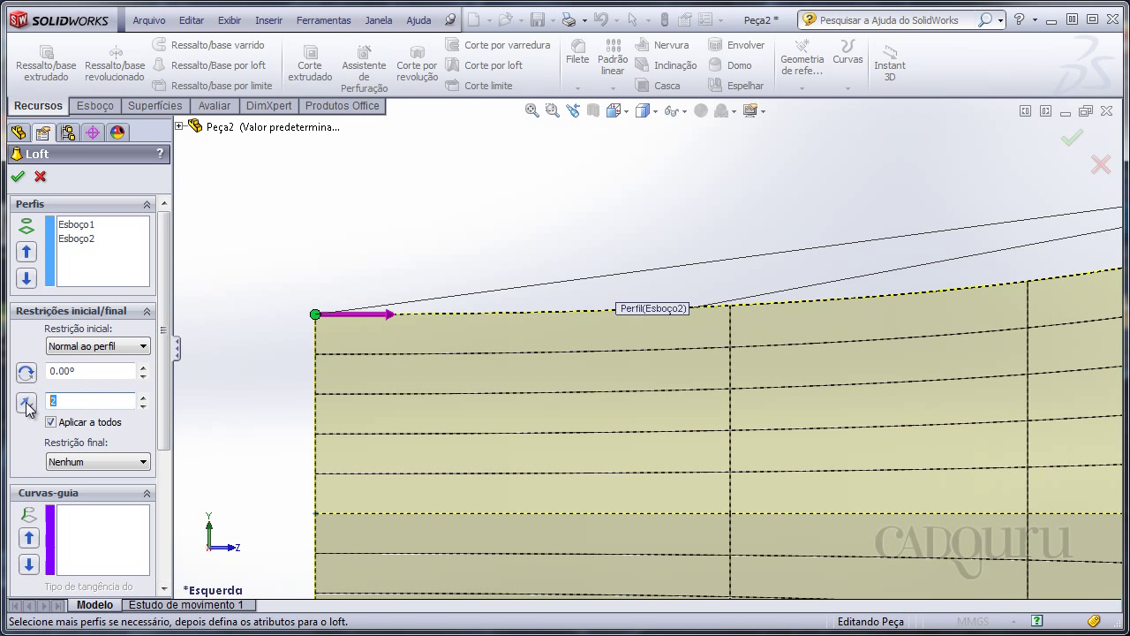
text(3)
scroll(385, 362, up, 3)
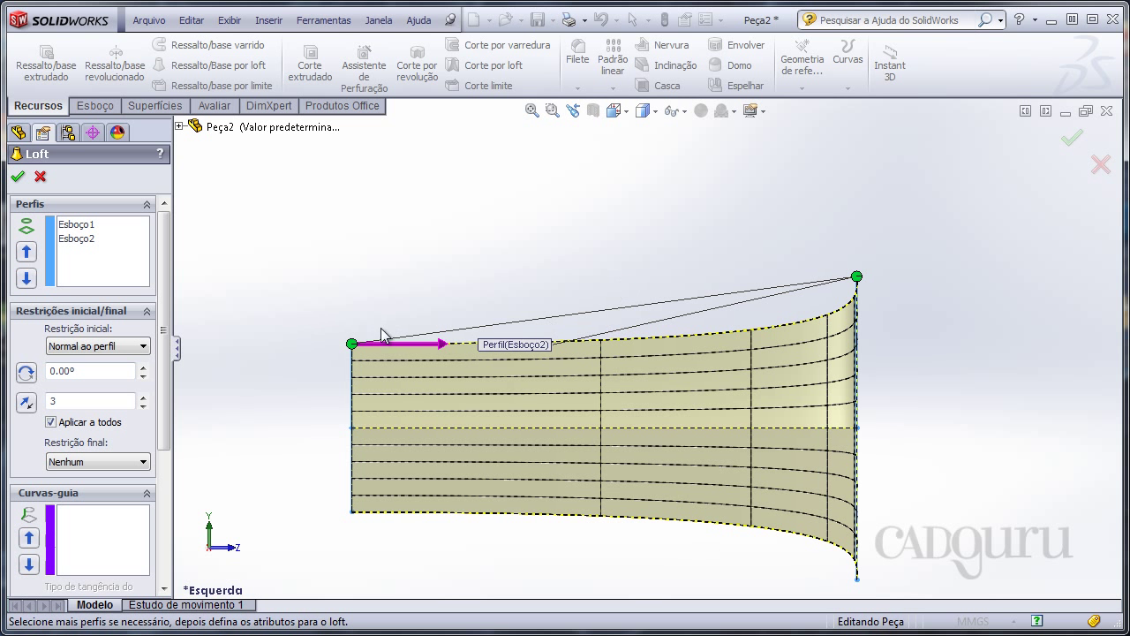
scroll(622, 345, down, 2)
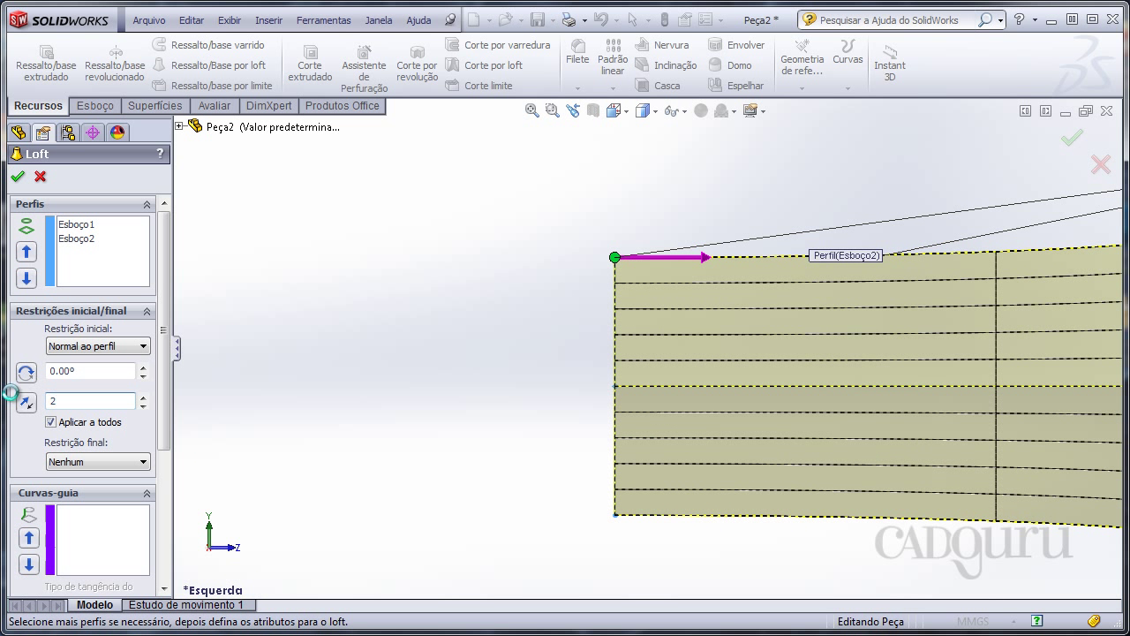
scroll(565, 346, down, 2)
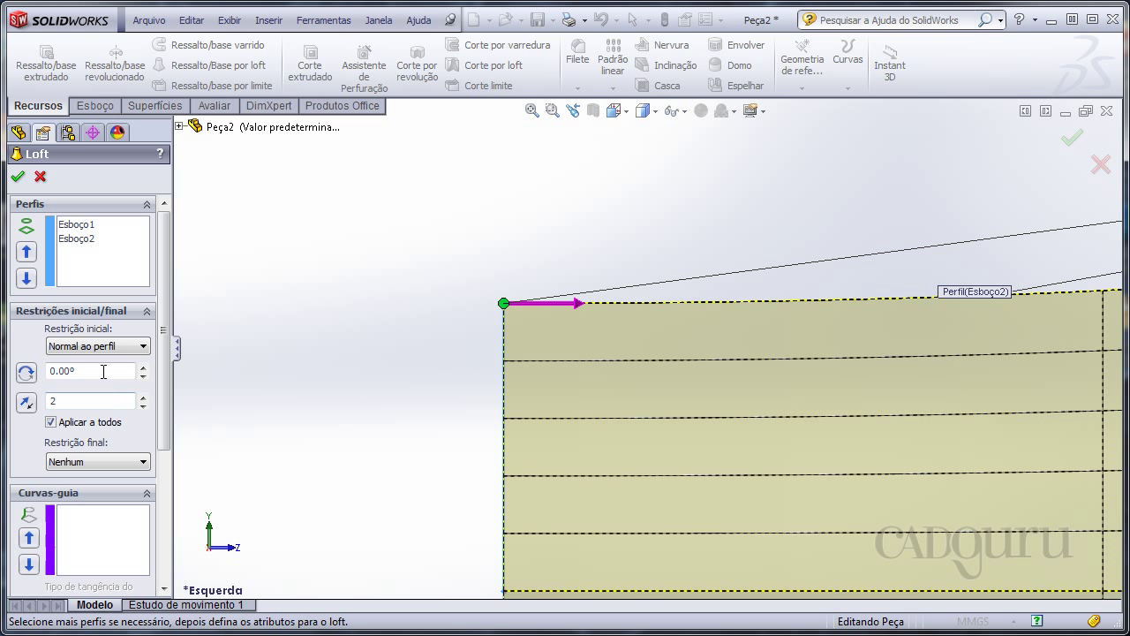
drag(98, 371, 52, 370)
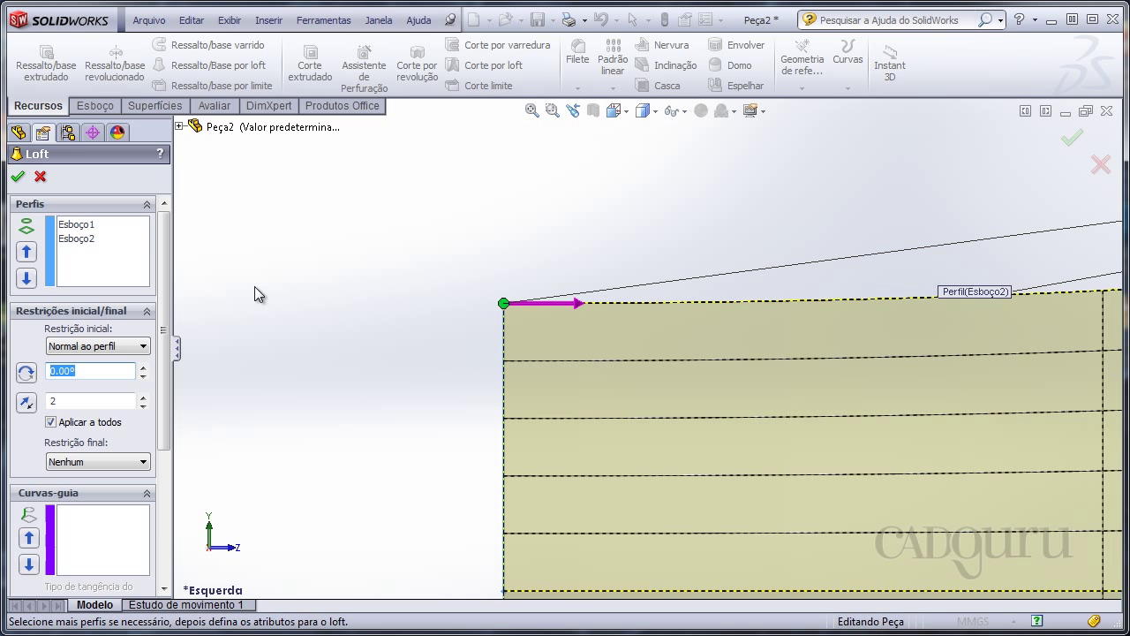
text(15)
key(Return)
Change the start tangent length to 1 and view the reshaped loft
ctrl+middle_drag(676, 230, 388, 258)
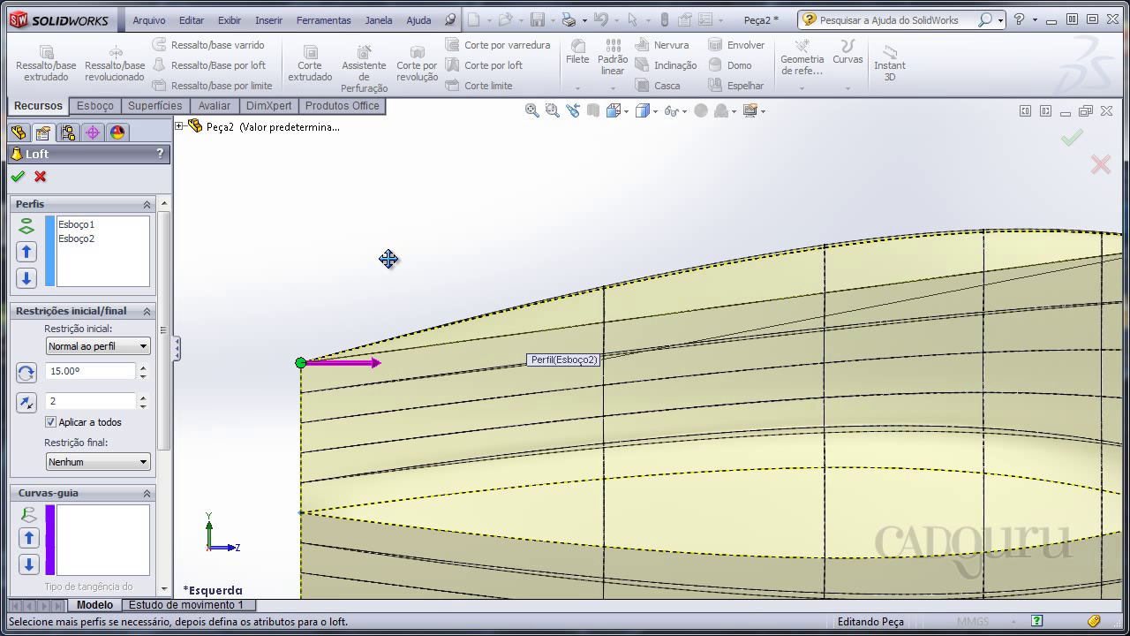
scroll(389, 258, up, 2)
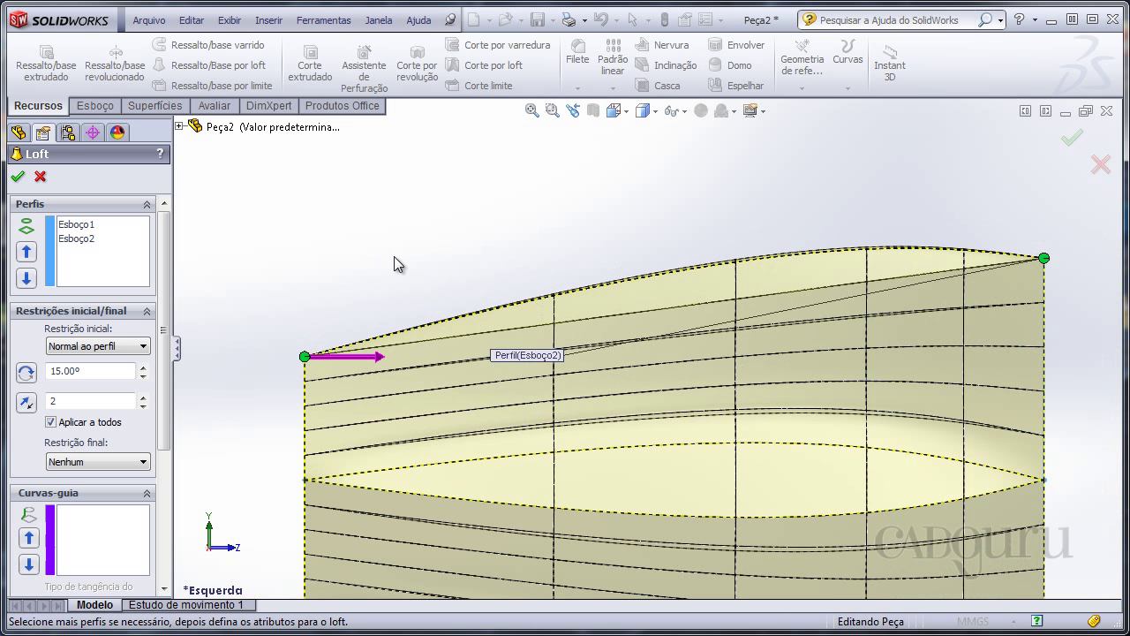
click(50, 370)
scroll(747, 250, up, 3)
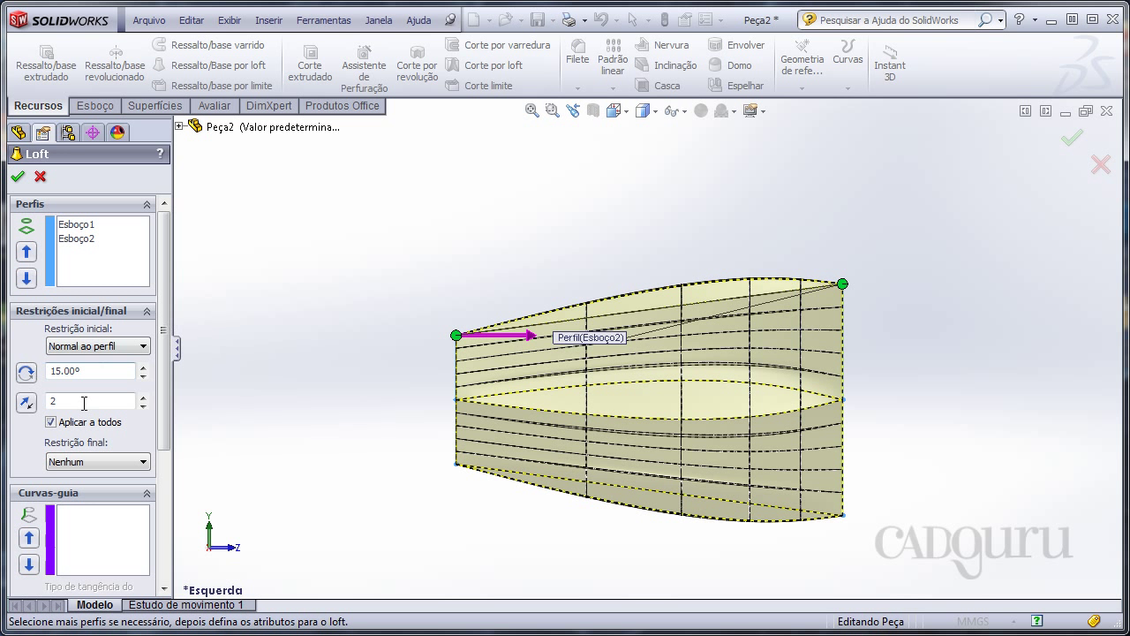
text(1)
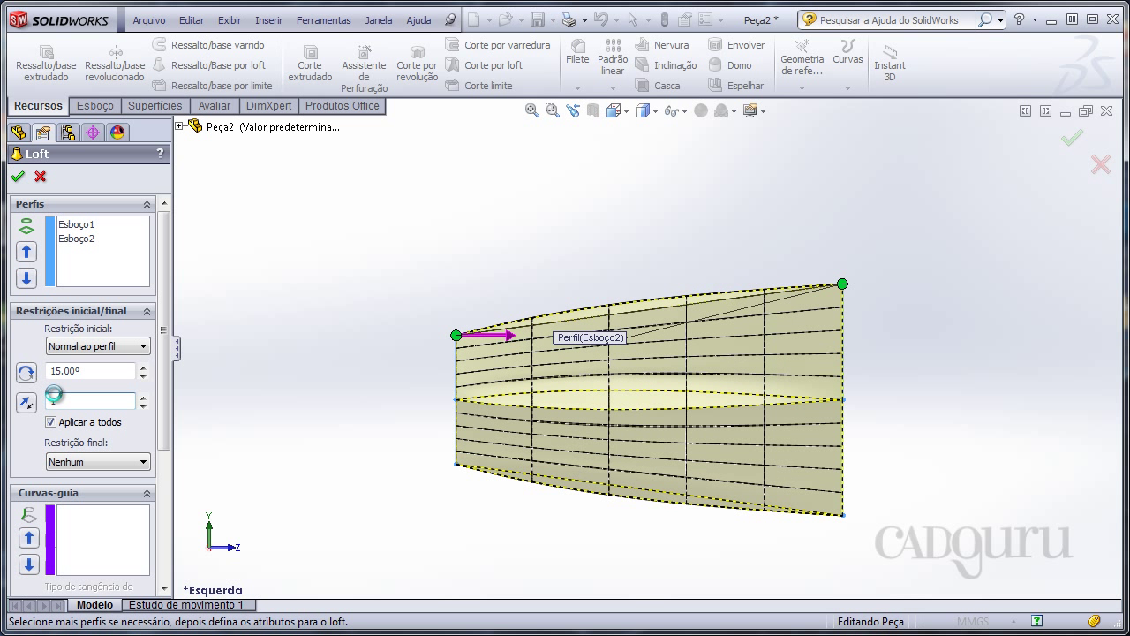
Set the loft end constraint to Normal ao perfil at 15° and check it in isometric view
click(112, 466)
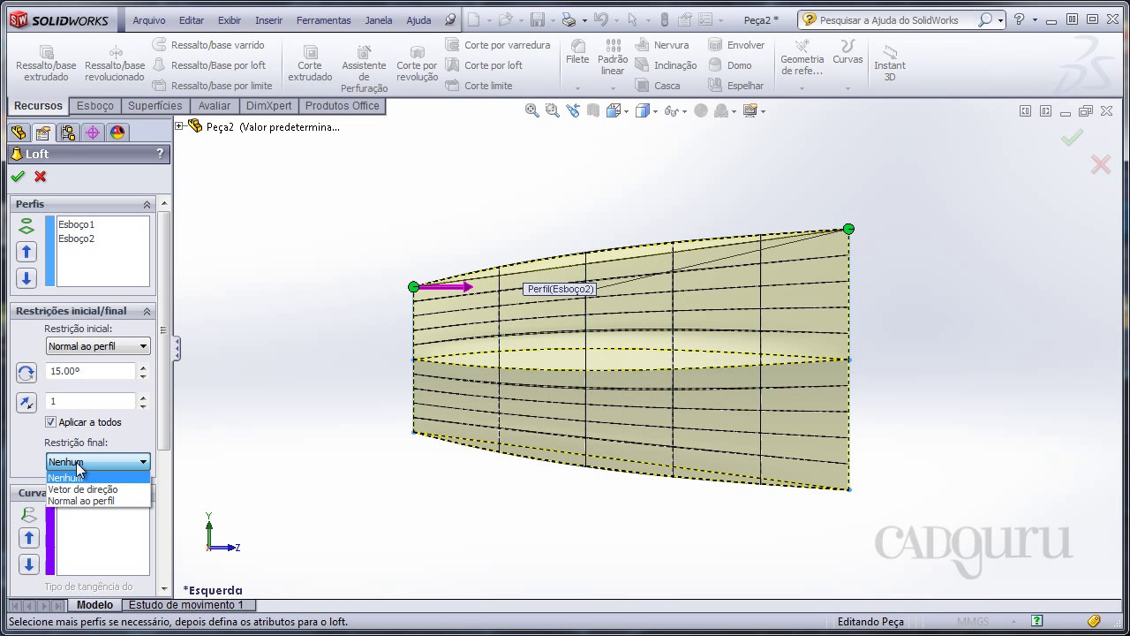
click(97, 497)
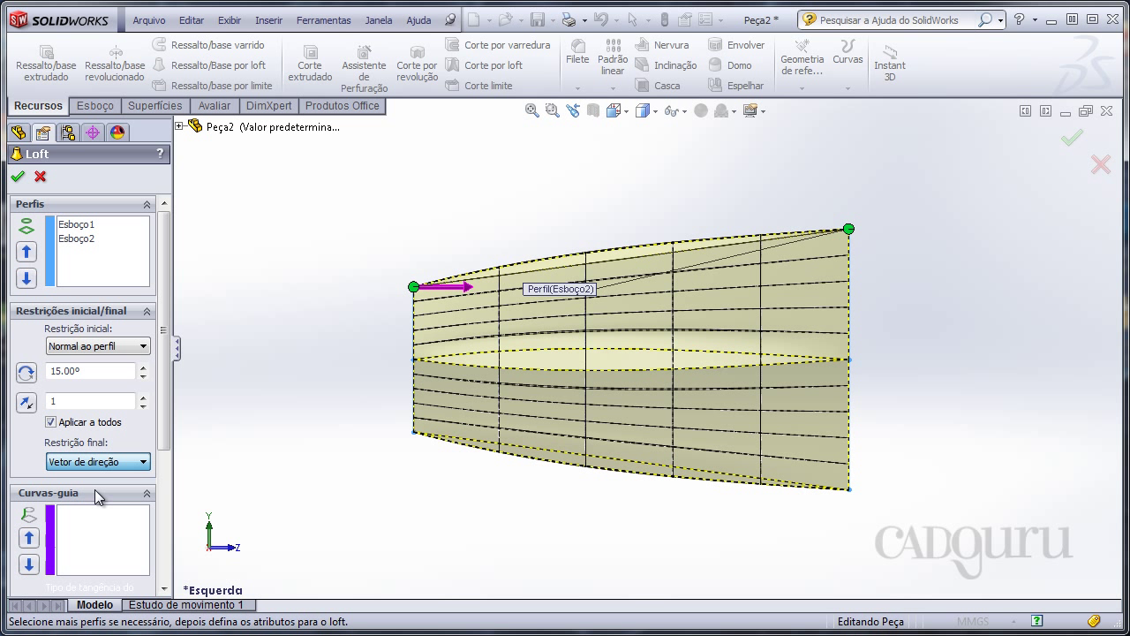
click(108, 465)
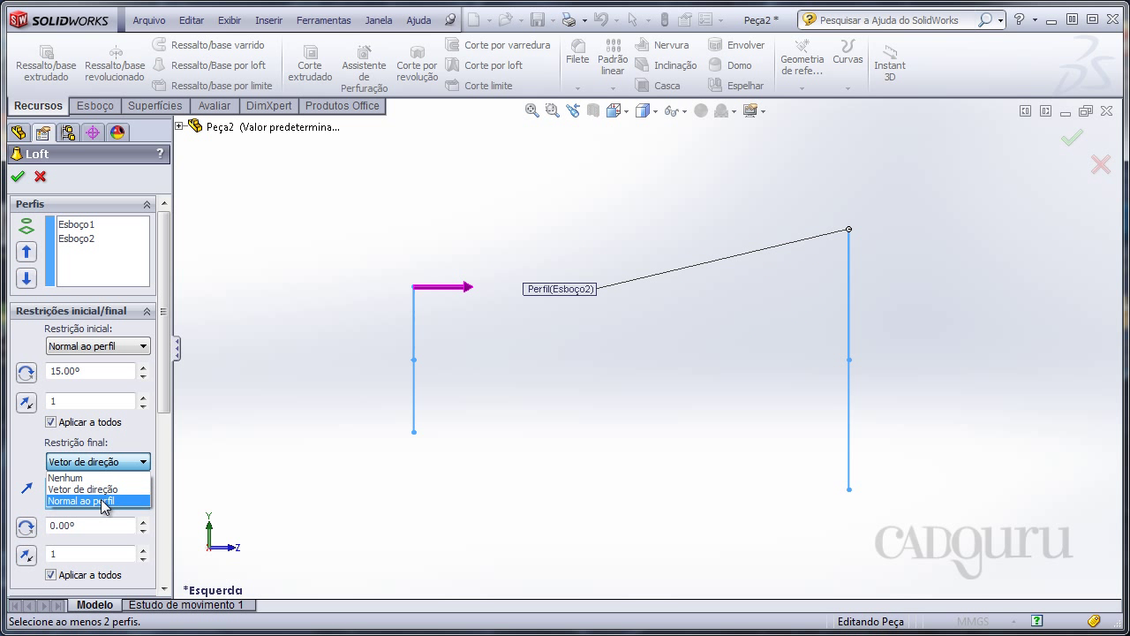
click(105, 501)
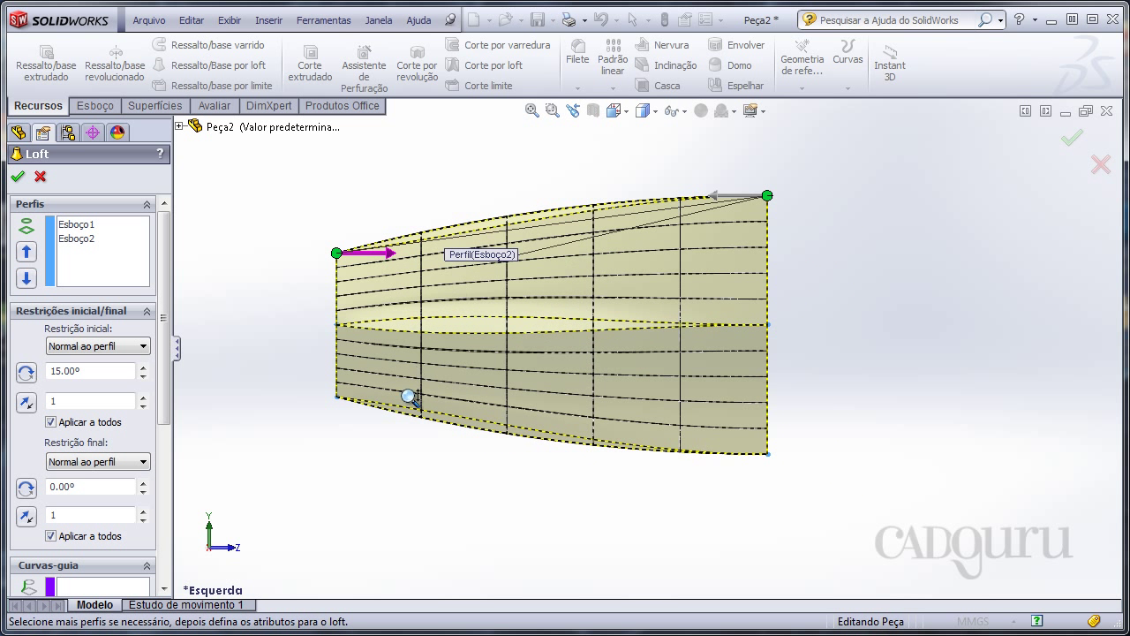
click(107, 488)
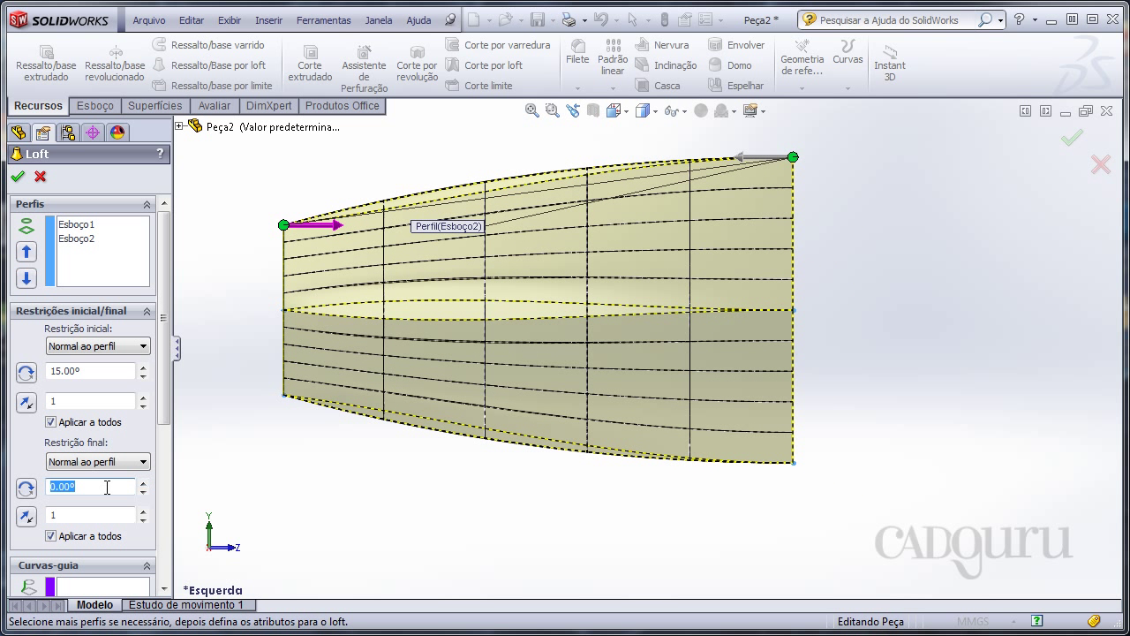
text(15)
key(Return)
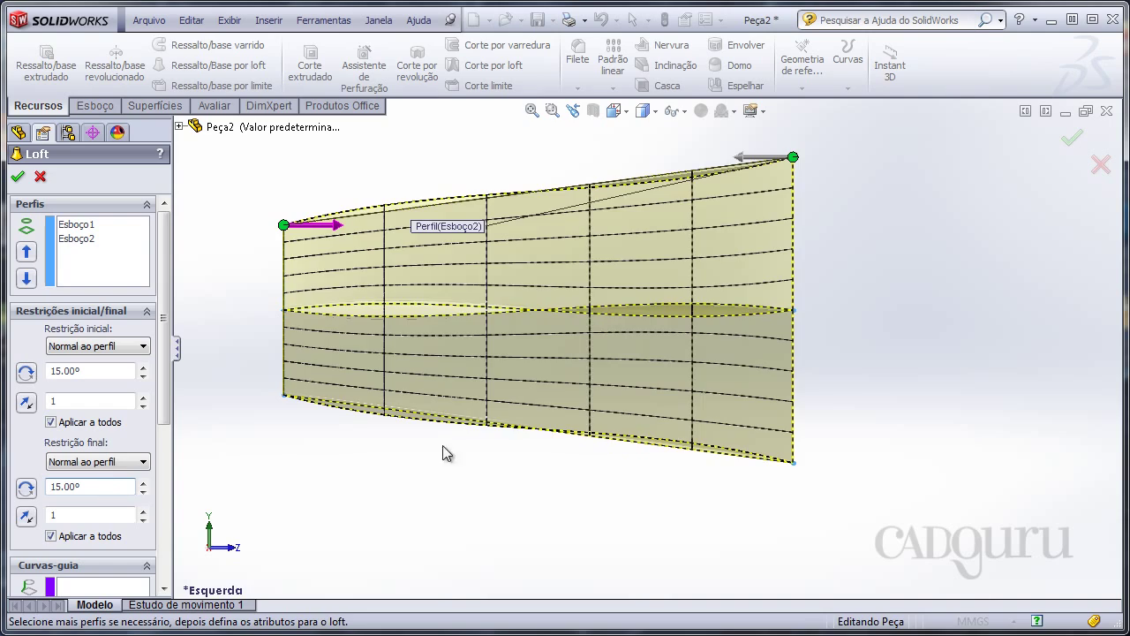
mouse_move(442, 454)
middle_down()
mouse_move(680, 348)
mouse_move(681, 392)
mouse_move(731, 361)
mouse_move(708, 353)
mouse_move(704, 383)
mouse_move(648, 339)
mouse_move(634, 396)
middle_up()
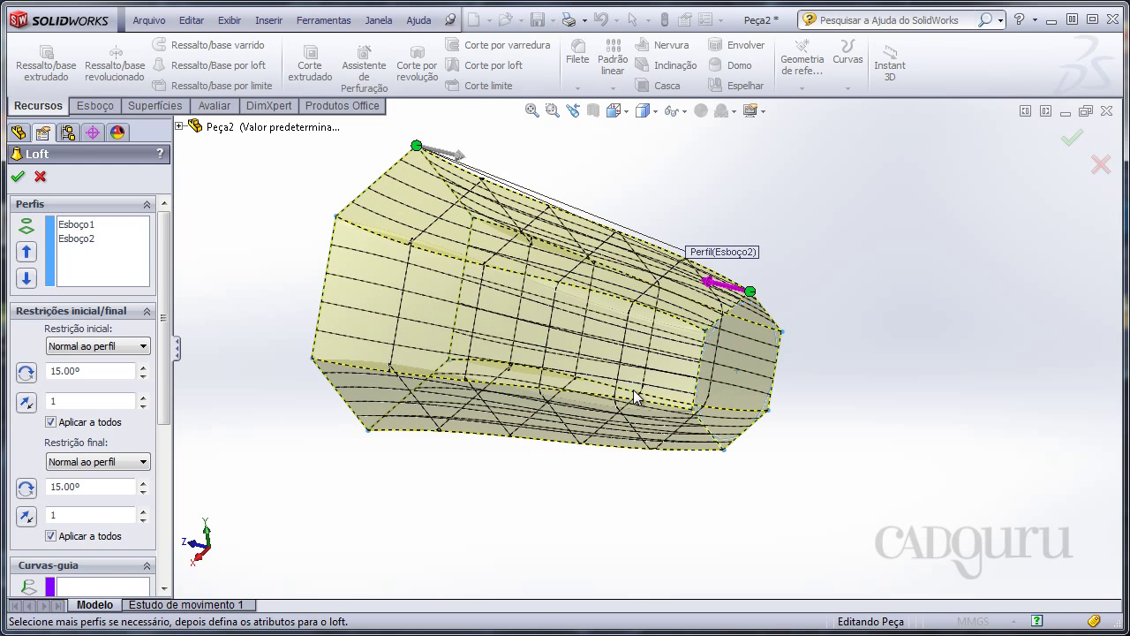
key(ctrl+7)
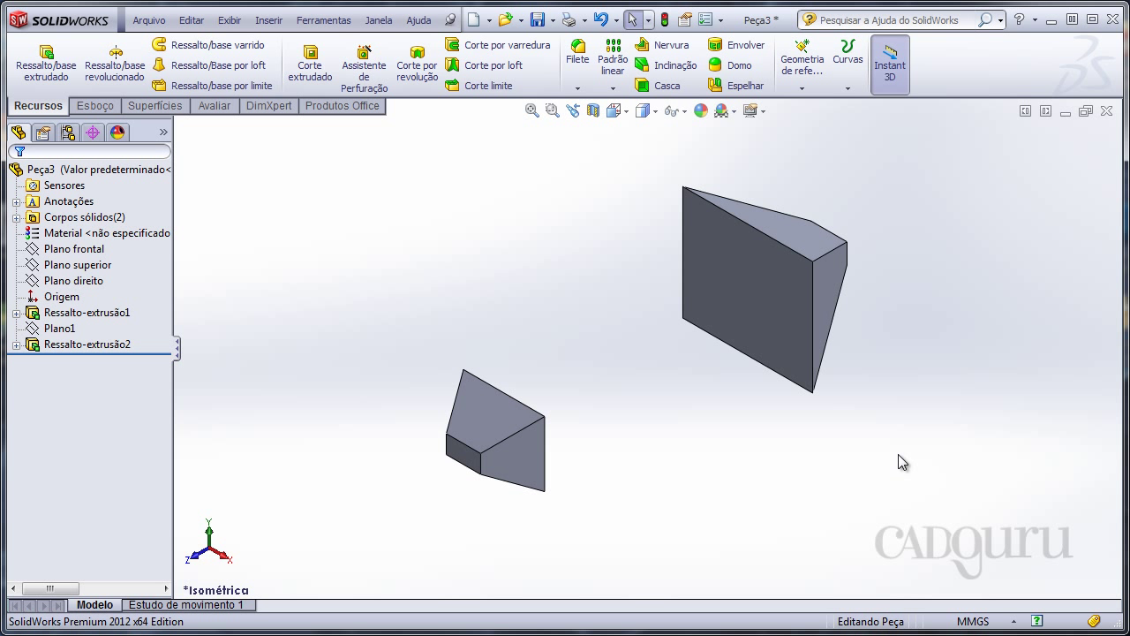
Orbit Peça3 to inspect its two separate extruded blocks from a new angle
mouse_move(897, 453)
middle_down()
mouse_move(673, 457)
mouse_move(661, 424)
mouse_move(655, 466)
mouse_move(582, 480)
mouse_move(635, 459)
mouse_move(668, 489)
mouse_move(628, 486)
mouse_move(603, 500)
mouse_move(636, 497)
mouse_move(553, 487)
middle_up()
mouse_move(833, 441)
middle_down()
mouse_move(764, 429)
mouse_move(777, 424)
mouse_move(768, 415)
middle_up()
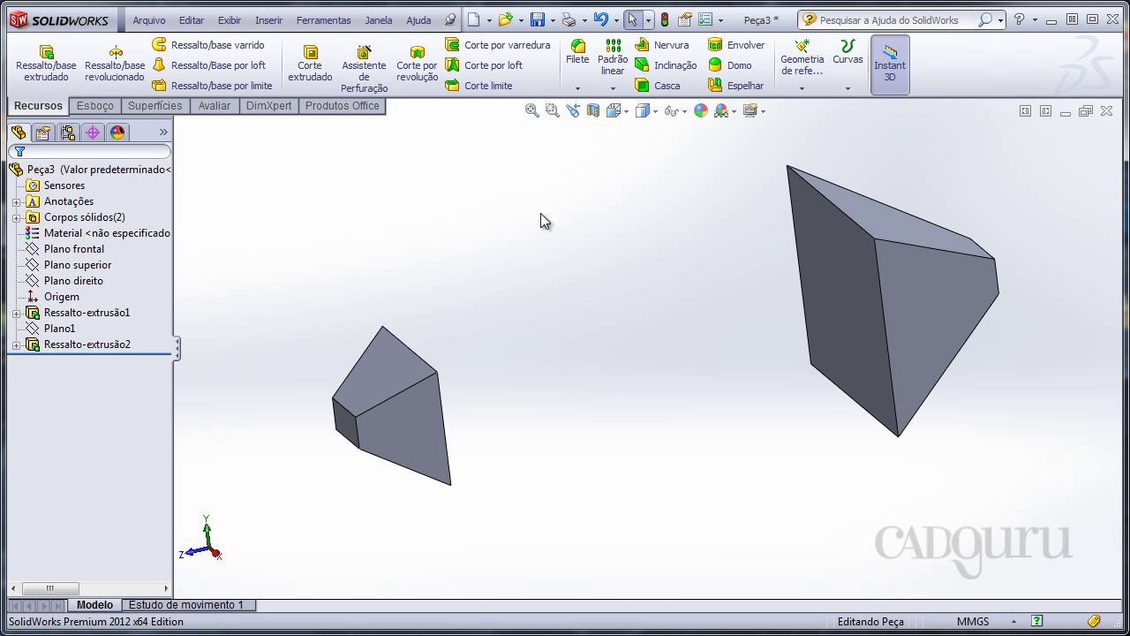
Start a loft with each block's inner end face as Face<1> and Face<2>, viewed from the Left
click(221, 65)
mouse_move(491, 328)
middle_down()
mouse_move(542, 308)
mouse_move(587, 396)
mouse_move(458, 418)
middle_up()
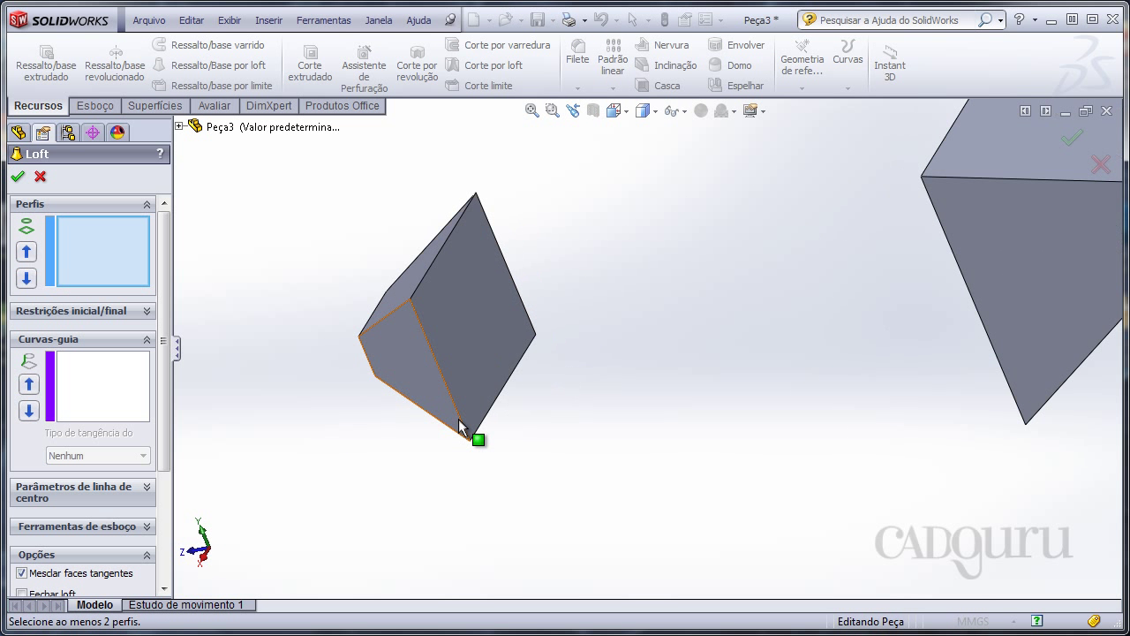
click(474, 424)
scroll(565, 349, up, 3)
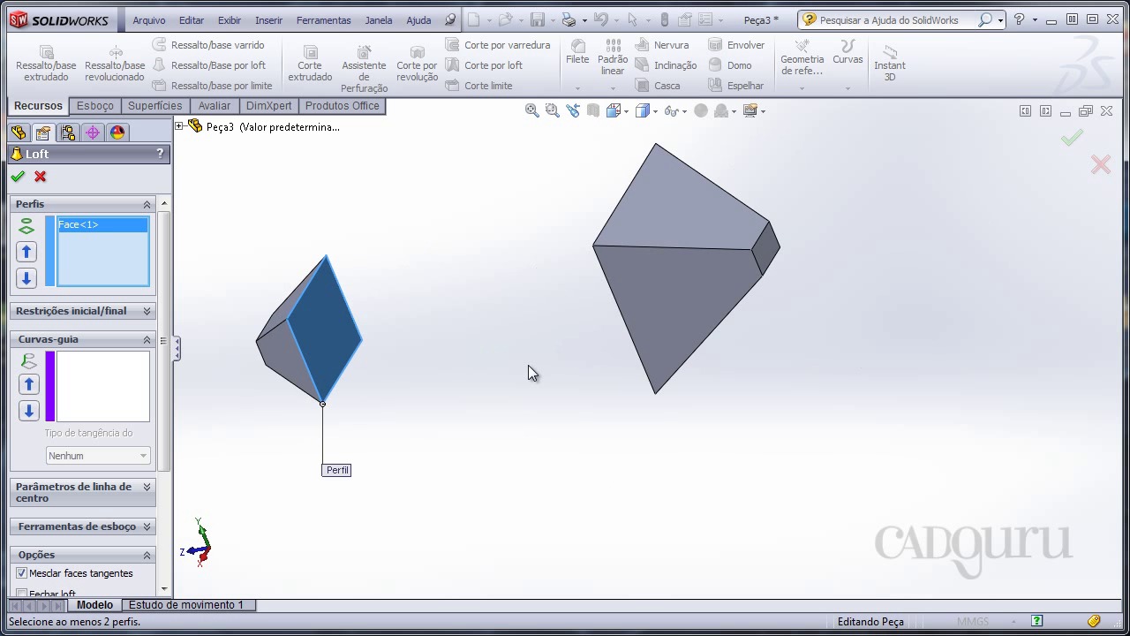
mouse_move(530, 374)
middle_down()
mouse_move(621, 353)
mouse_move(686, 383)
mouse_move(565, 450)
mouse_move(538, 429)
mouse_move(723, 429)
mouse_move(735, 289)
mouse_move(714, 502)
mouse_move(651, 477)
mouse_move(734, 492)
mouse_move(593, 472)
mouse_move(598, 483)
middle_up()
click(682, 380)
key(ctrl+3)
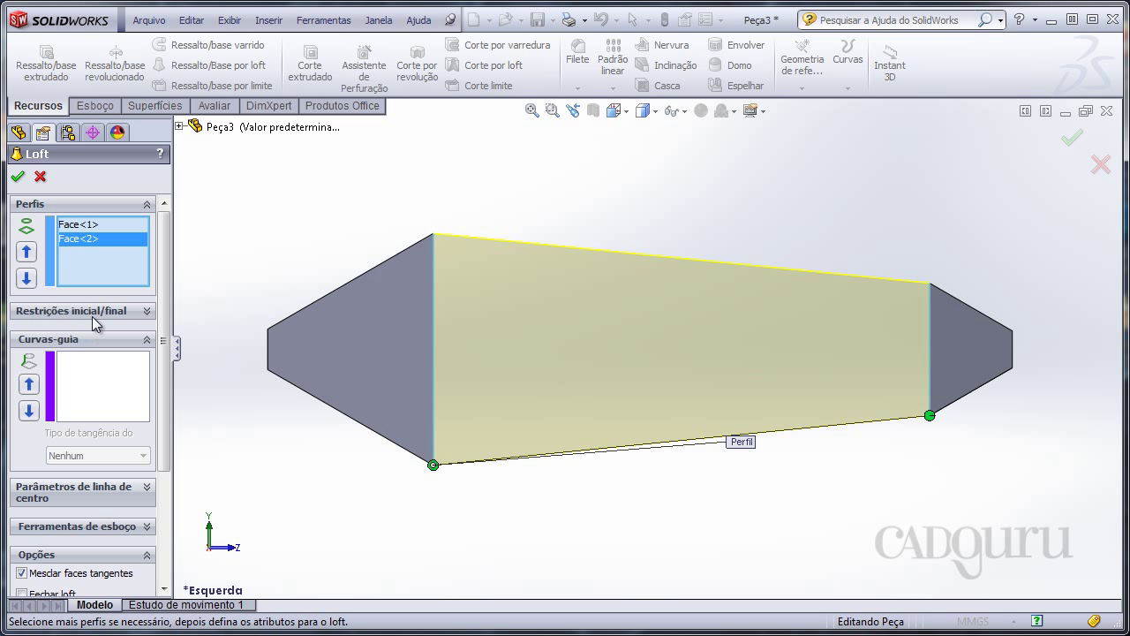
Set the loft start constraint to Tangente à face and zoom in to inspect the bulge
click(94, 310)
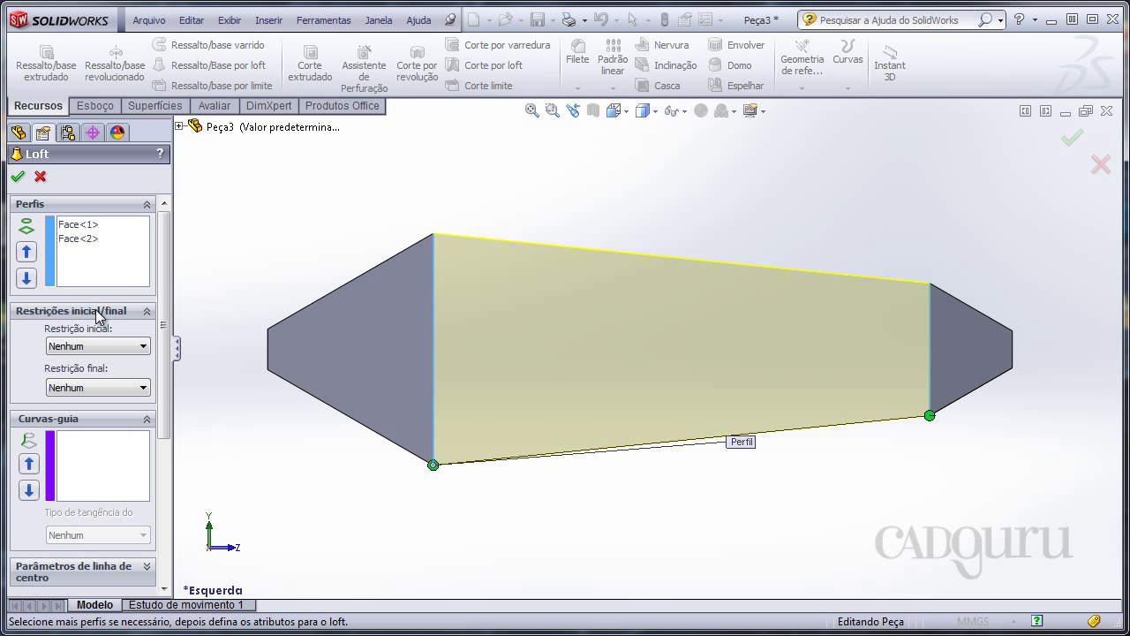
click(125, 353)
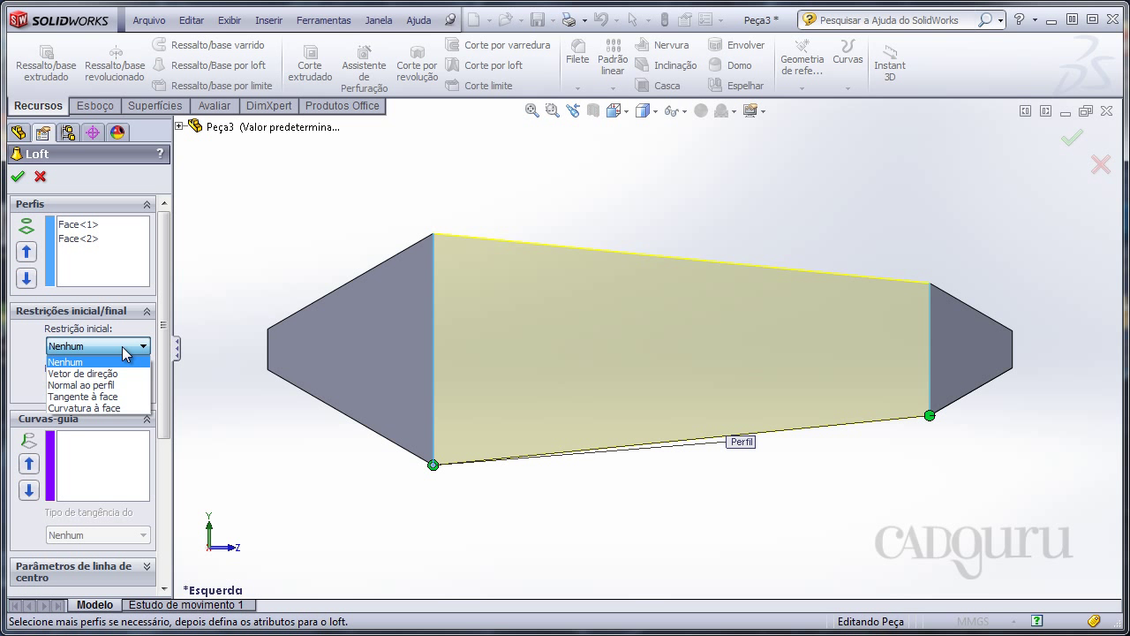
click(120, 397)
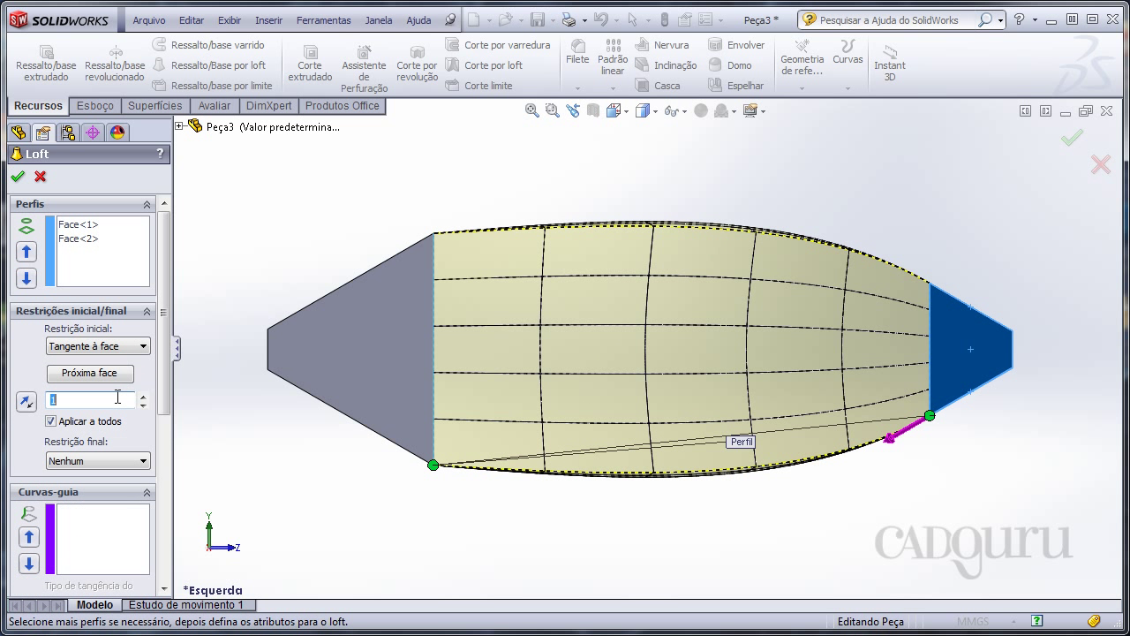
scroll(961, 330, down, 2)
scroll(658, 359, down, 3)
scroll(658, 360, down, 2)
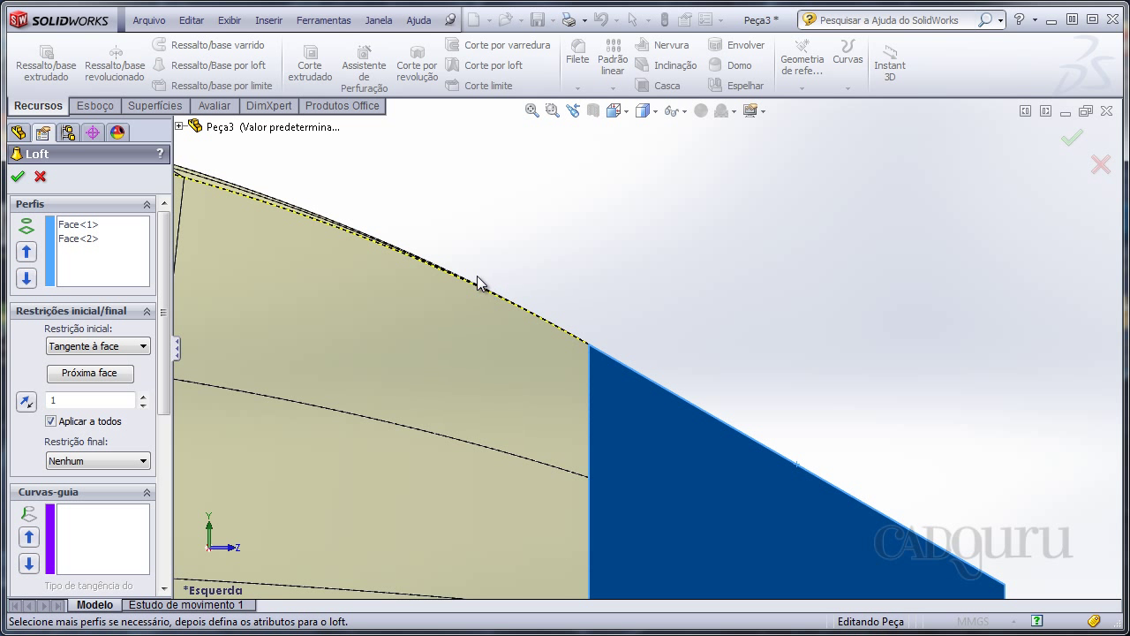
scroll(586, 334, up, 3)
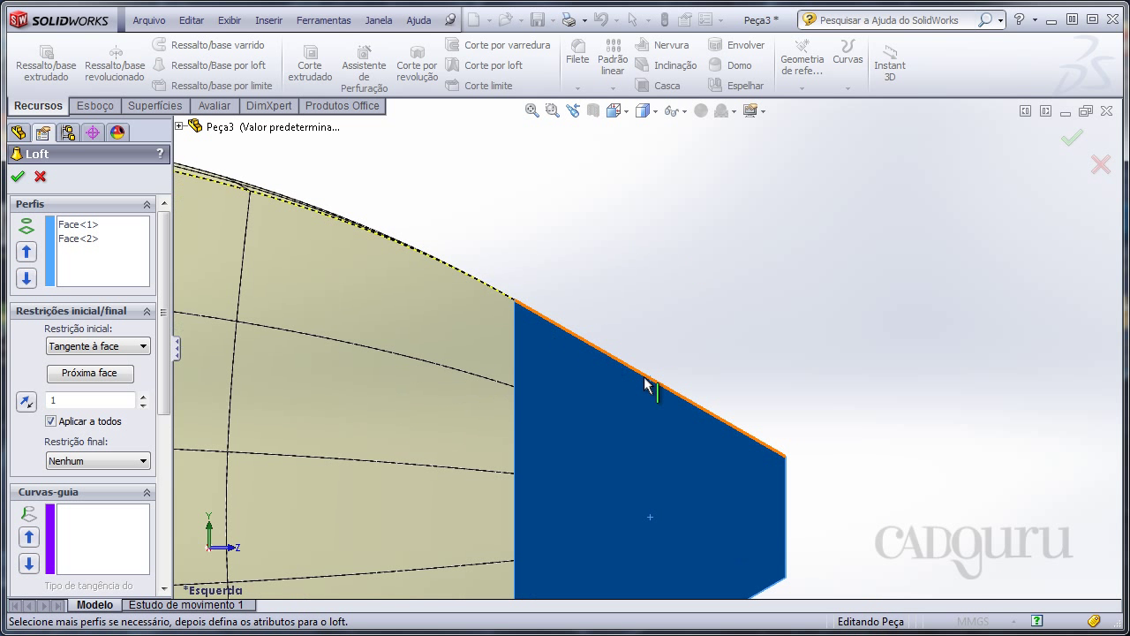
scroll(543, 333, up, 3)
scroll(471, 368, down, 1)
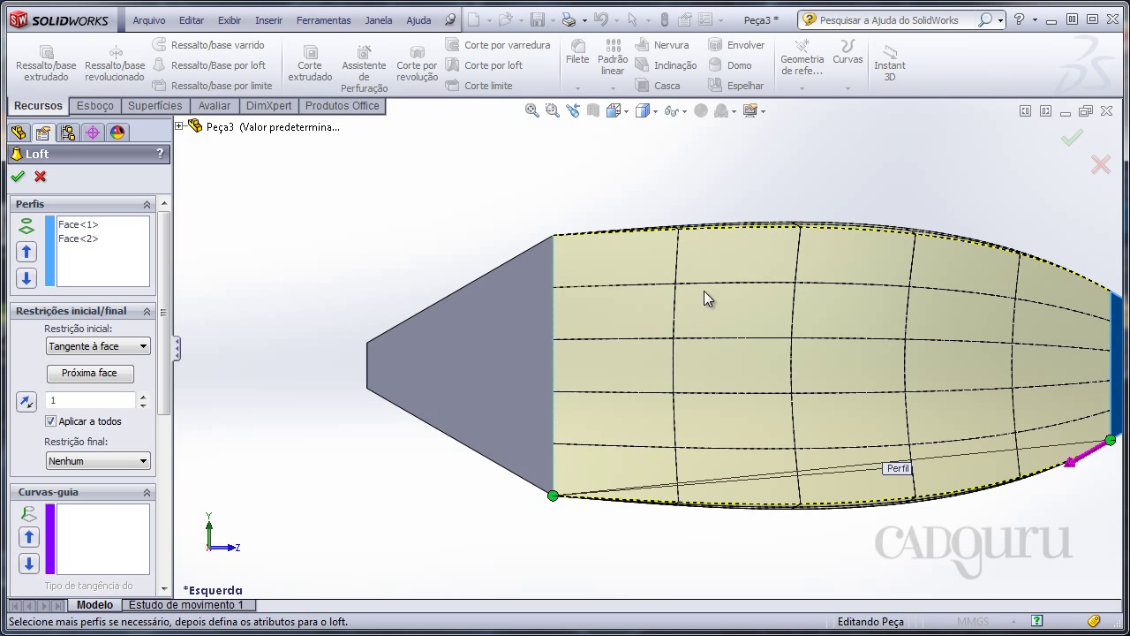
Set the loft end constraint to Tangente à face and zoom to check the blend
click(97, 466)
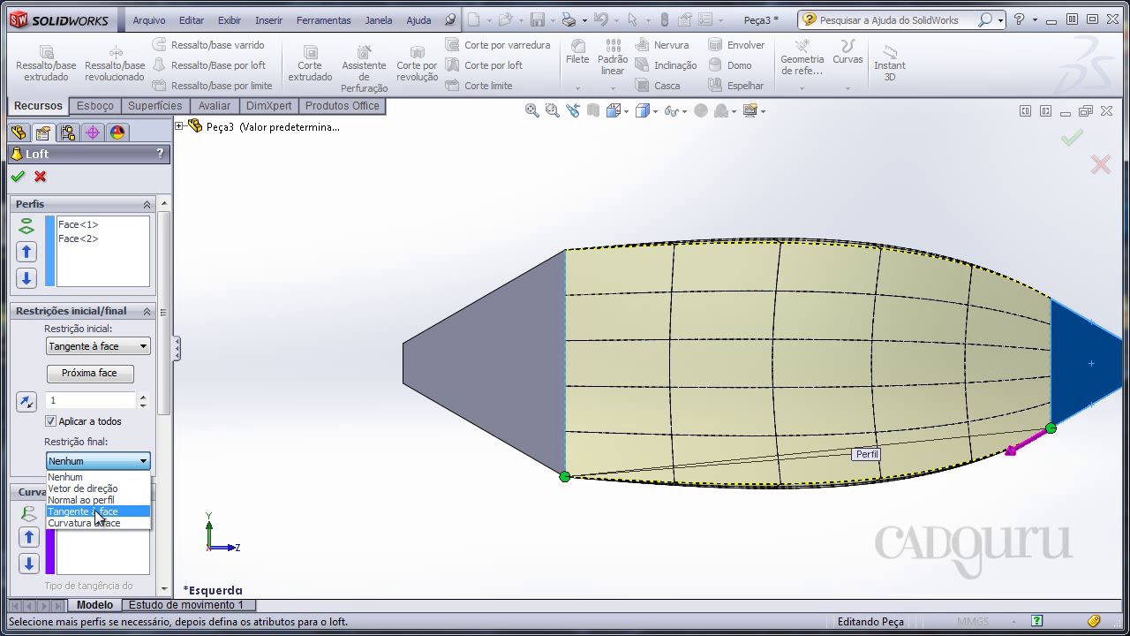
click(104, 514)
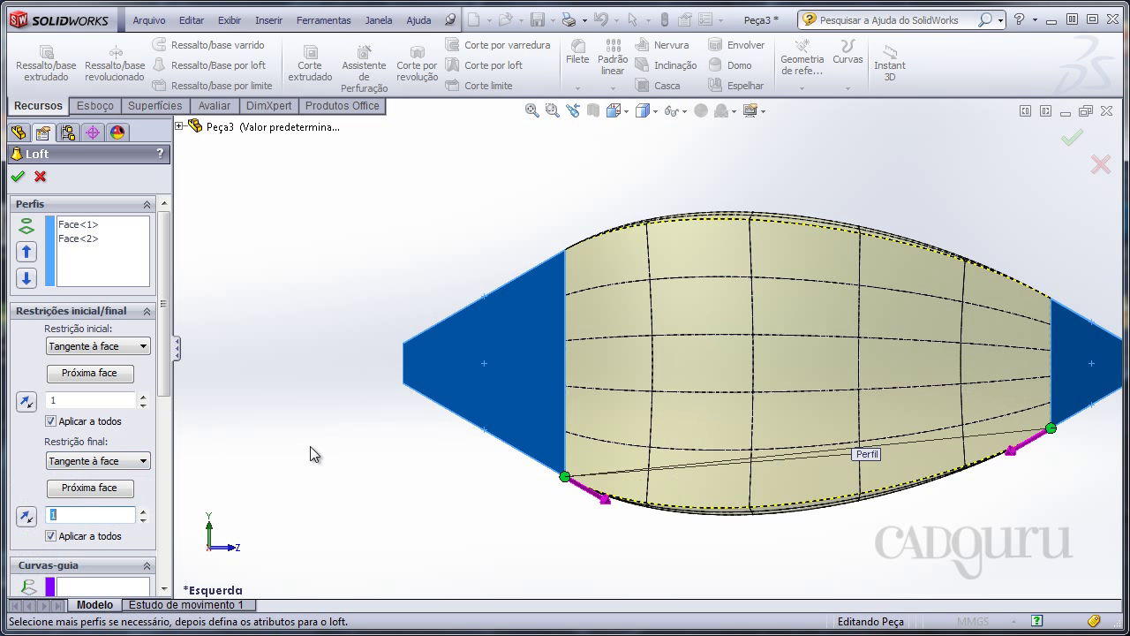
scroll(453, 386, down, 2)
scroll(732, 397, down, 2)
scroll(715, 293, down, 2)
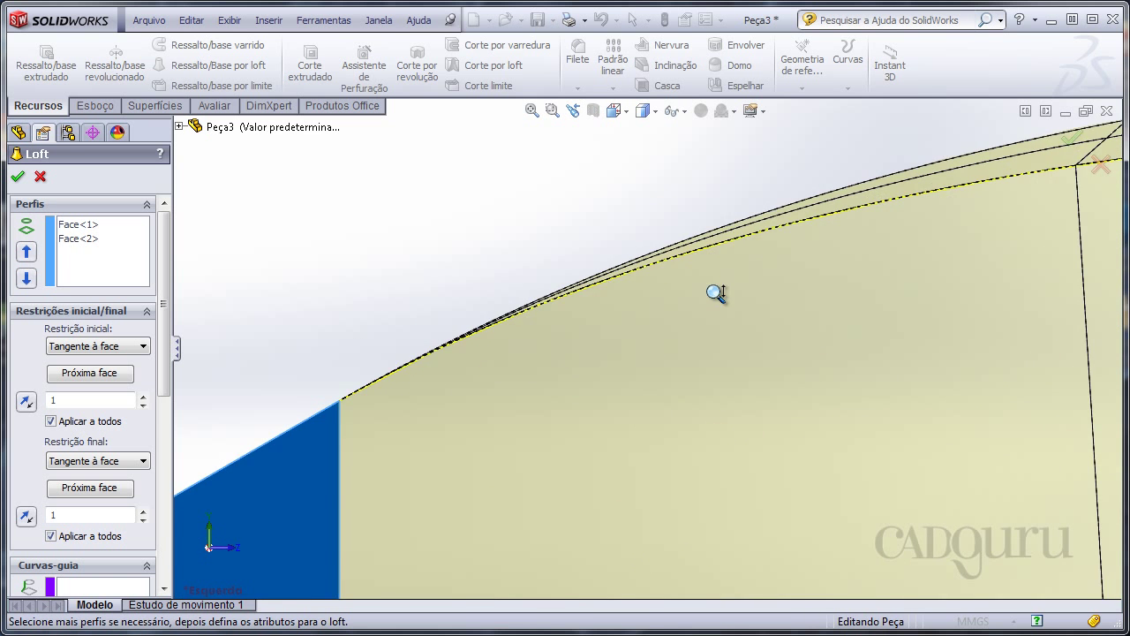
scroll(716, 293, up, 2)
scroll(536, 356, up, 2)
scroll(732, 383, up, 2)
scroll(641, 363, down, 3)
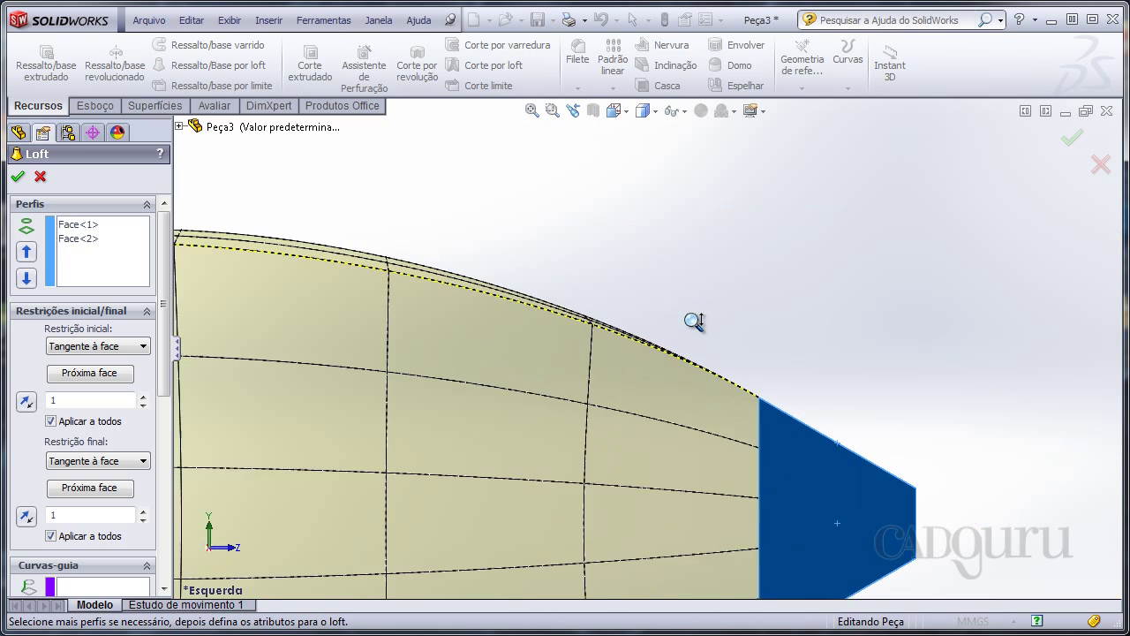
scroll(694, 321, down, 2)
scroll(686, 297, down, 2)
scroll(681, 343, down, 2)
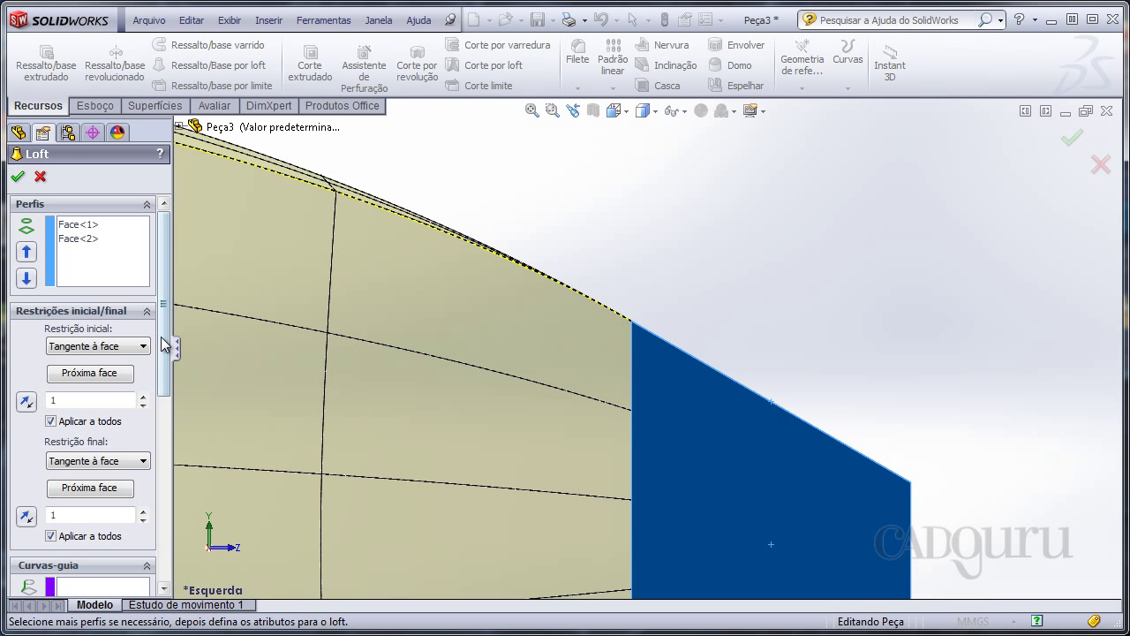
Raise the start tangent length to 1.6 with the spinner
click(143, 397)
click(143, 397)
click(143, 397)
click(143, 397)
click(143, 398)
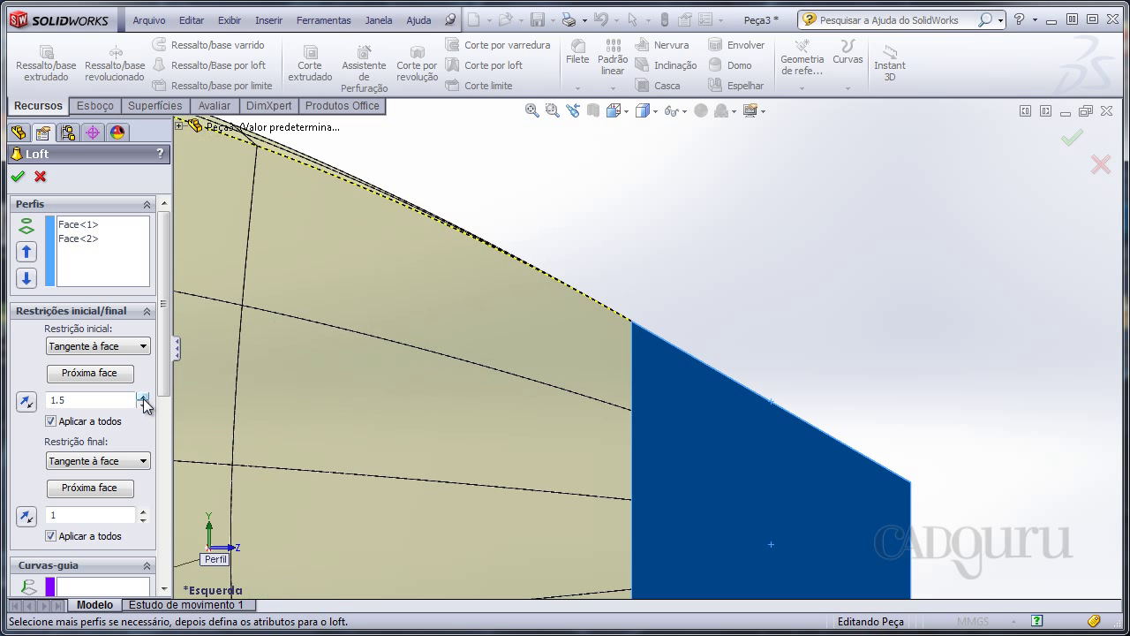
click(143, 398)
scroll(283, 365, up, 3)
scroll(529, 422, down, 2)
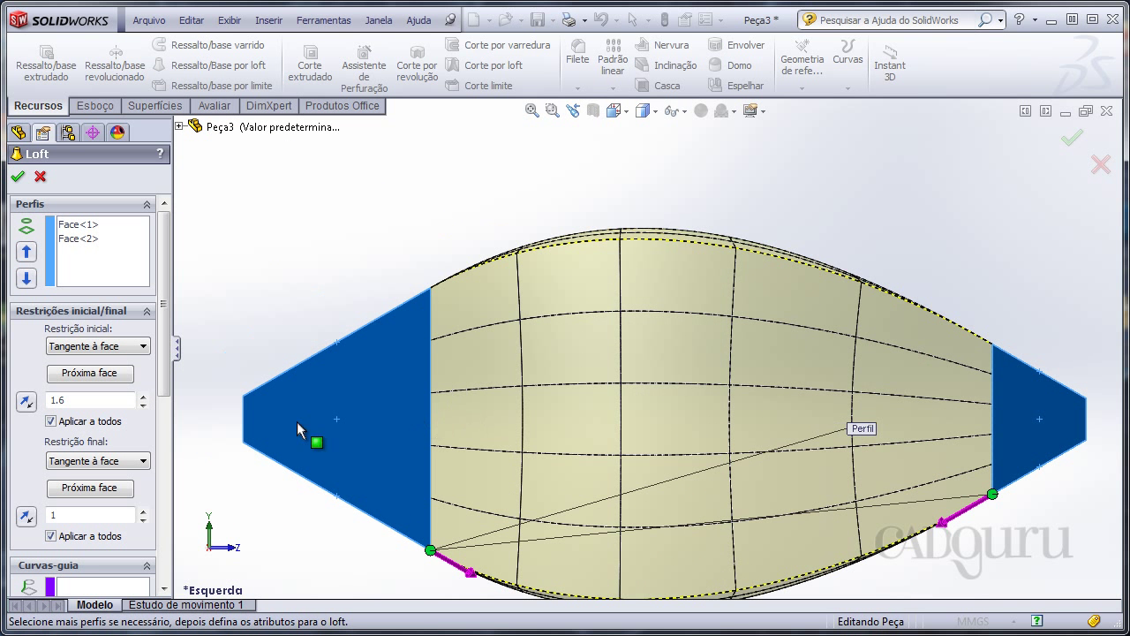
Raise the end tangent length to 1.7 and confirm the loft
click(143, 512)
click(143, 512)
click(143, 511)
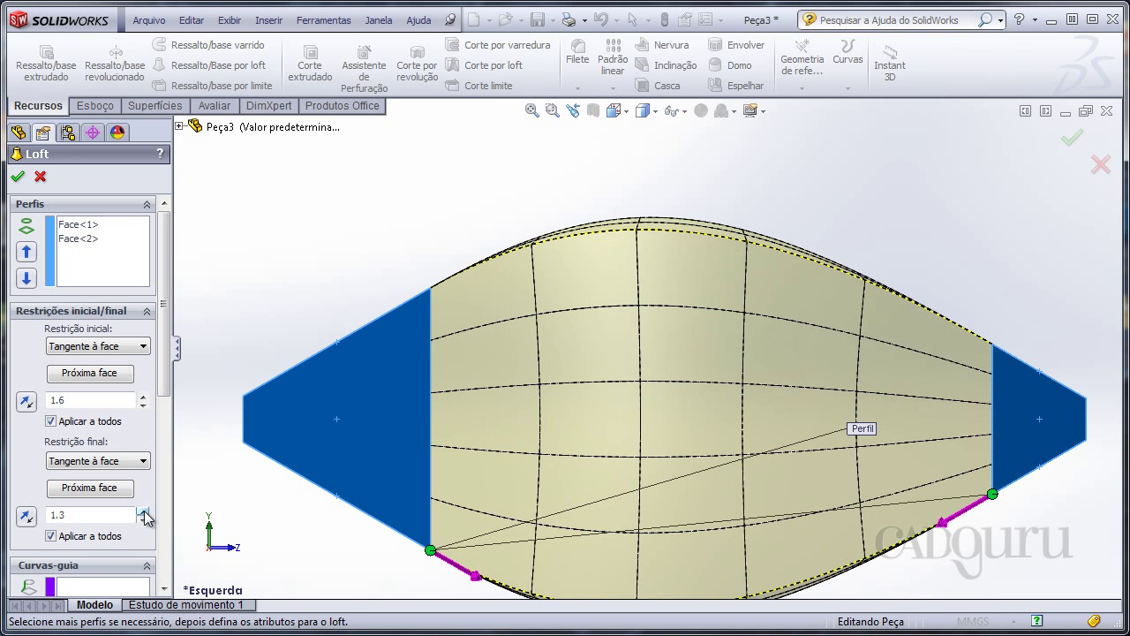
click(143, 511)
click(143, 511)
click(143, 511)
click(143, 511)
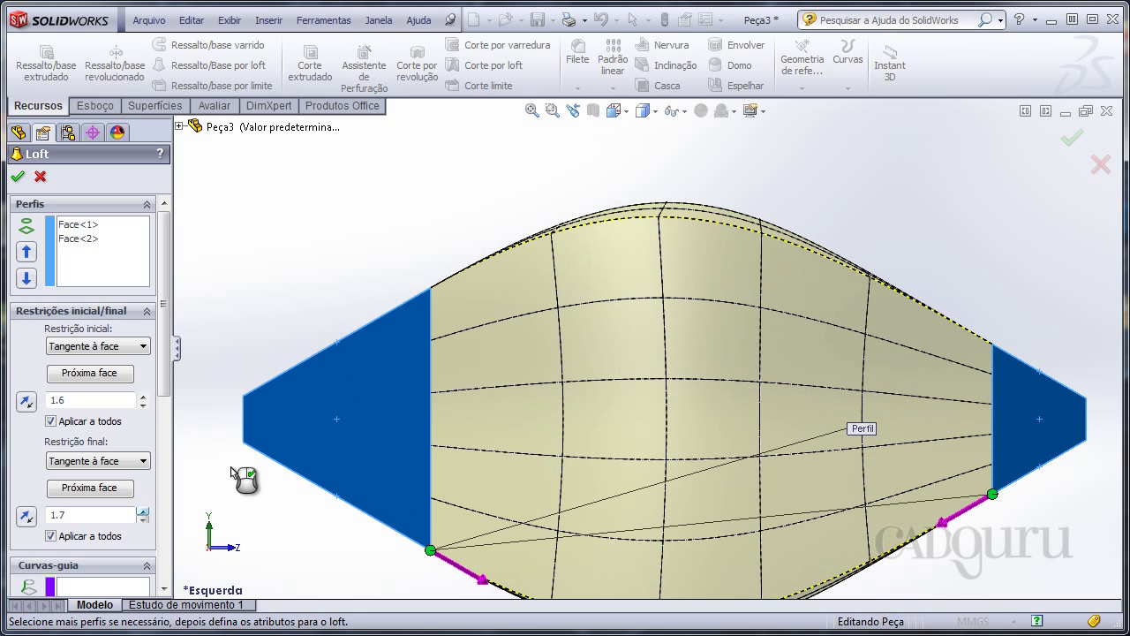
click(1071, 138)
Reopen Loft3 from the feature tree for editing
scroll(909, 183, up, 3)
mouse_move(771, 205)
middle_down()
mouse_move(798, 325)
mouse_move(732, 189)
mouse_move(663, 185)
mouse_move(507, 220)
mouse_move(559, 206)
mouse_move(697, 204)
mouse_move(756, 361)
mouse_move(800, 317)
mouse_move(789, 323)
middle_up()
click(56, 344)
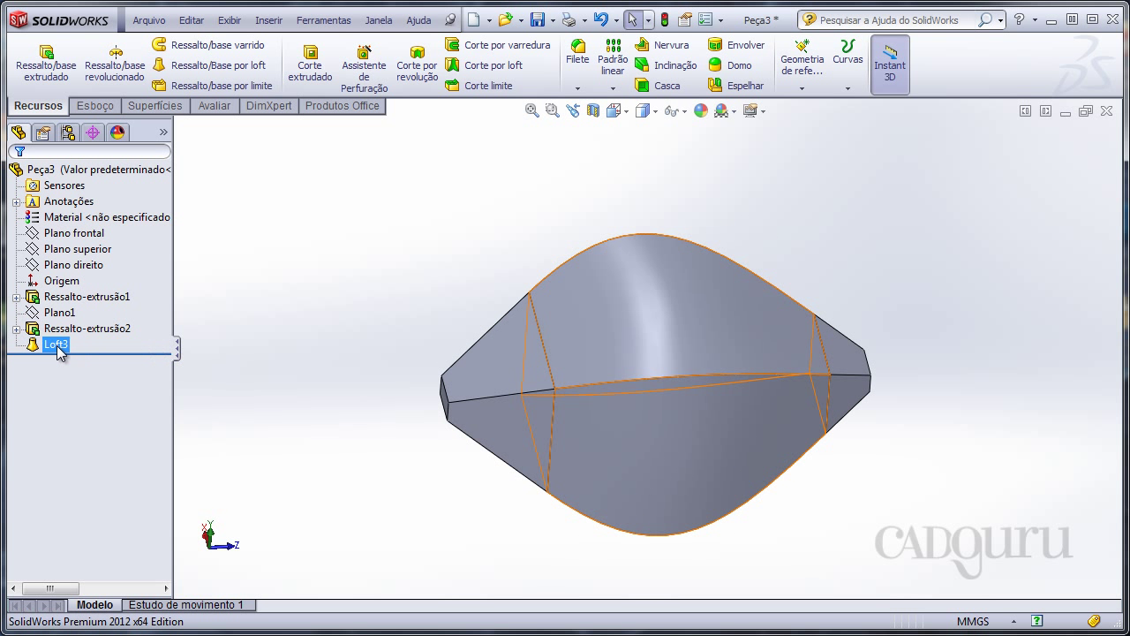
click(71, 306)
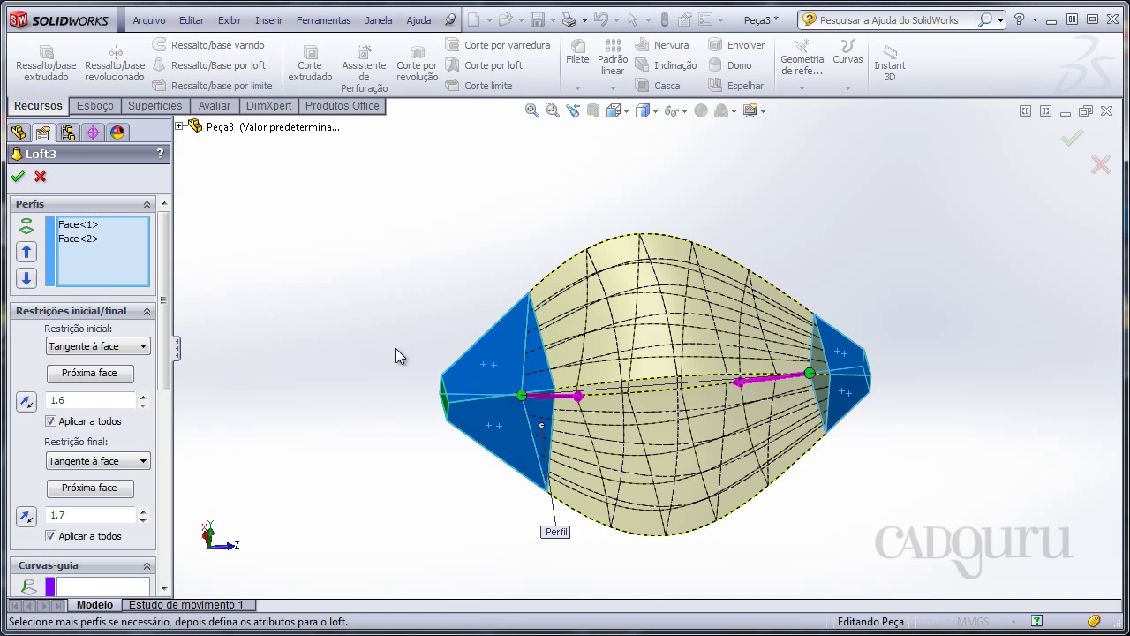
mouse_move(395, 355)
middle_down()
mouse_move(321, 315)
mouse_move(318, 272)
middle_up()
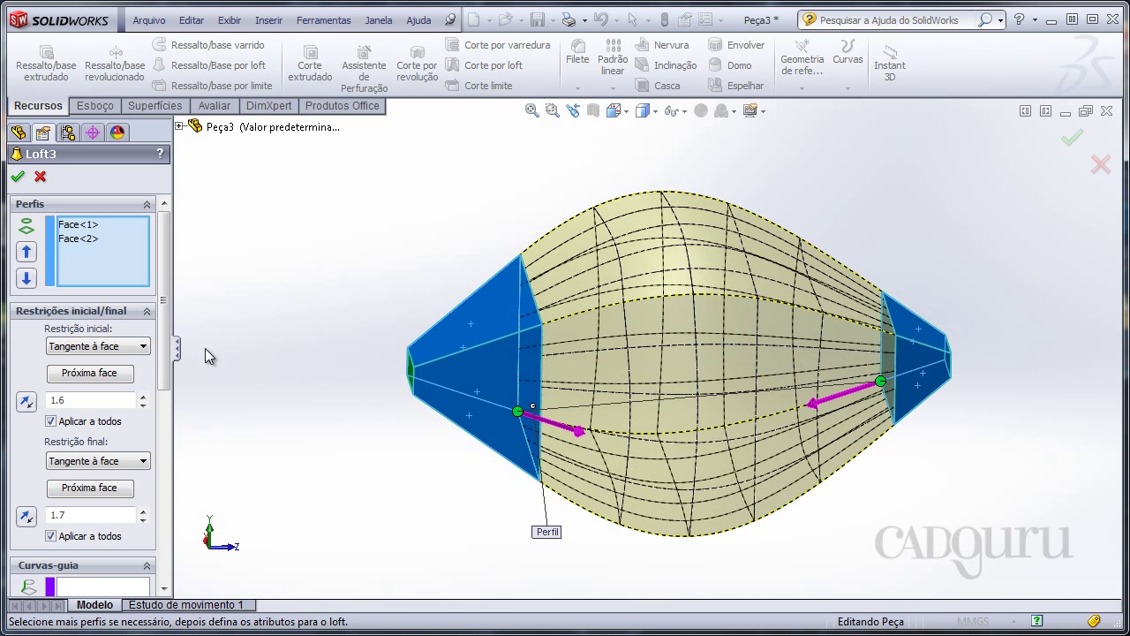
Set both start and end constraints to Curvatura à face
click(129, 351)
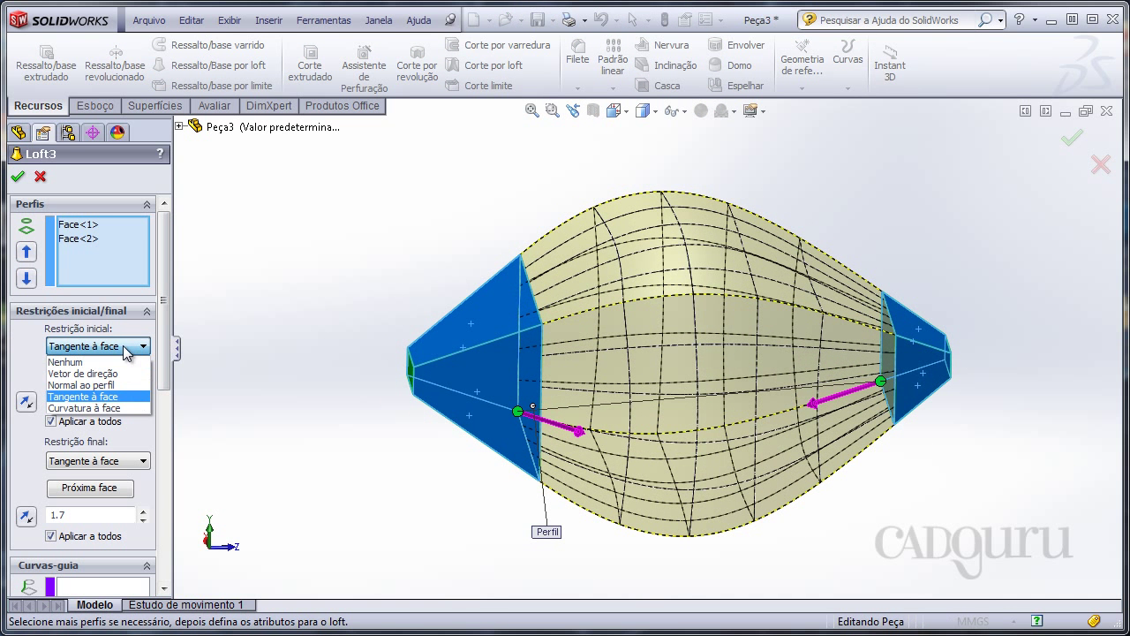
click(112, 409)
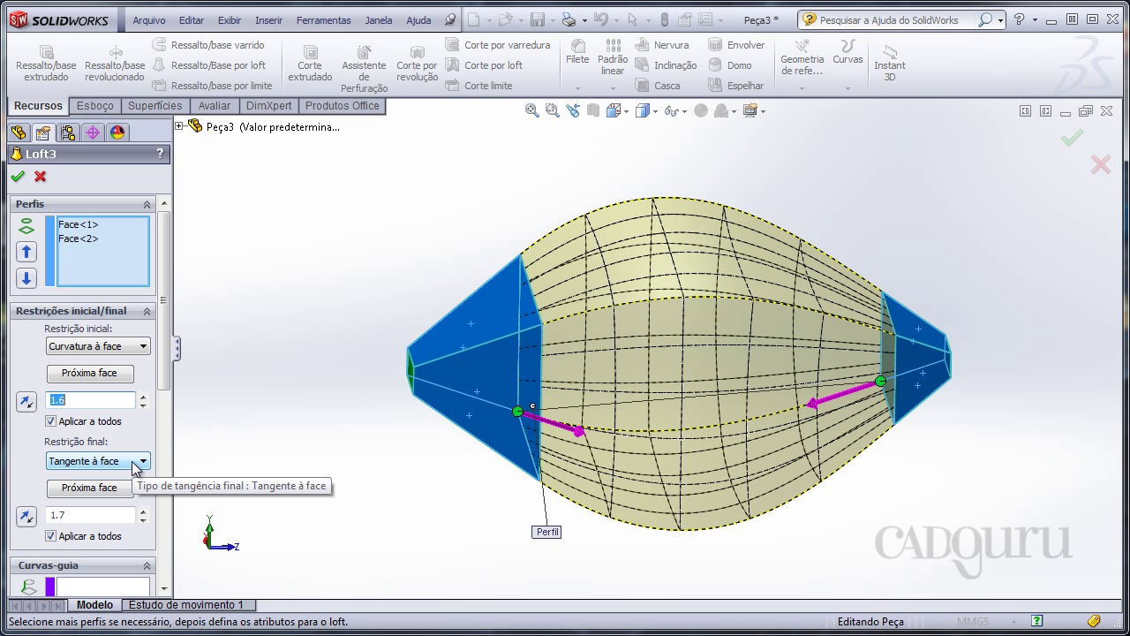
click(119, 490)
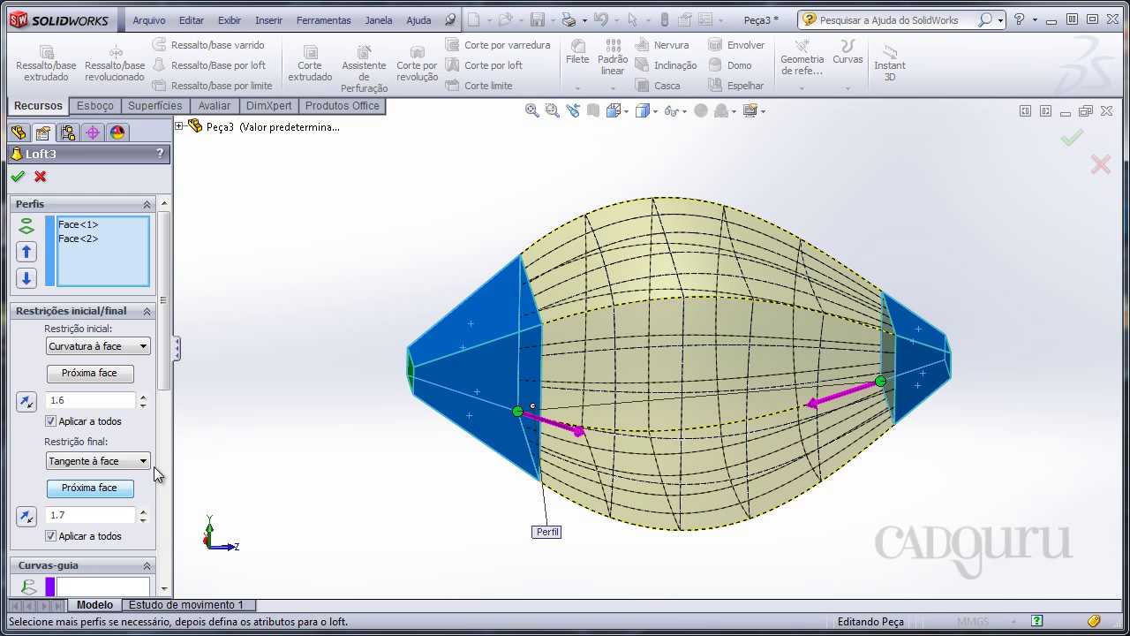
click(143, 461)
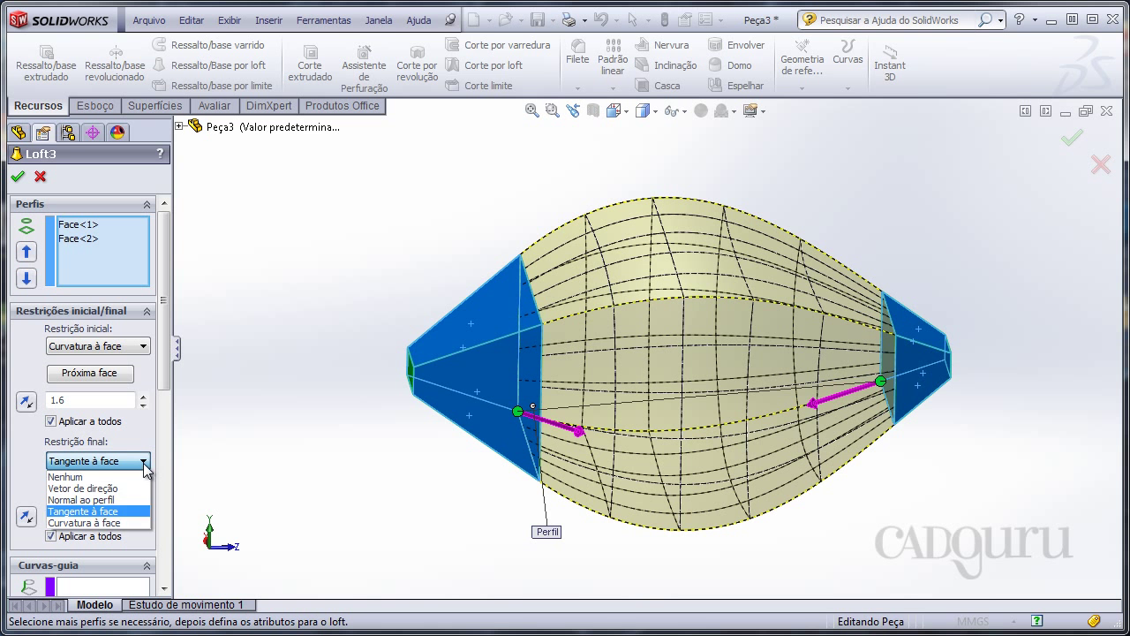
click(117, 524)
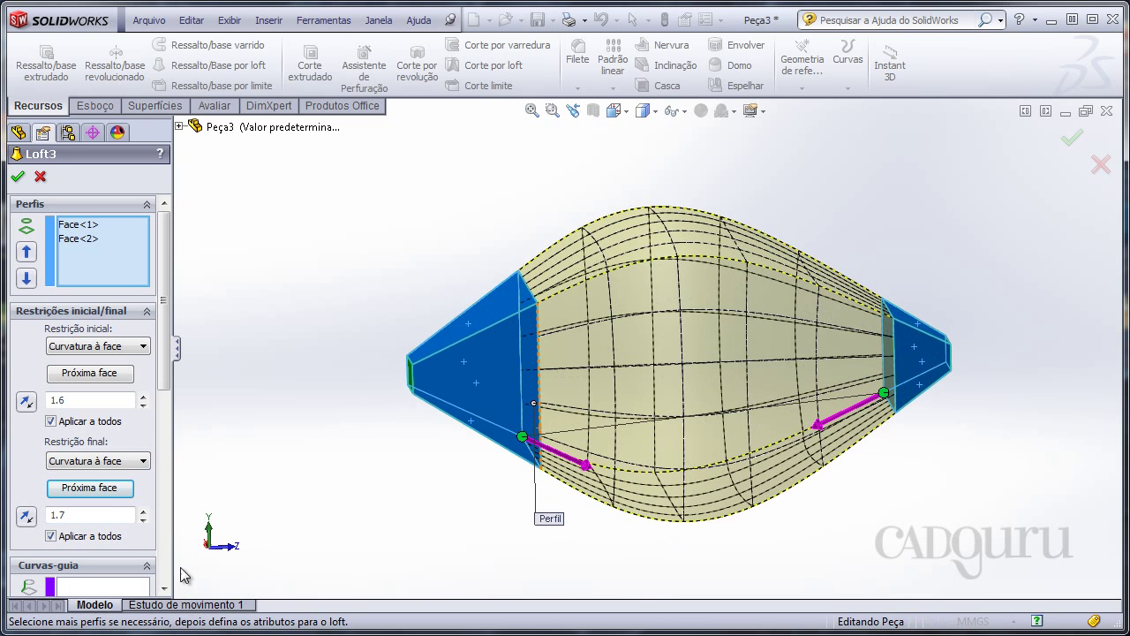
Raise Loft3's start curvature length to 1.7 and end length to 1.8, checking the preview from the Left view
key(f)
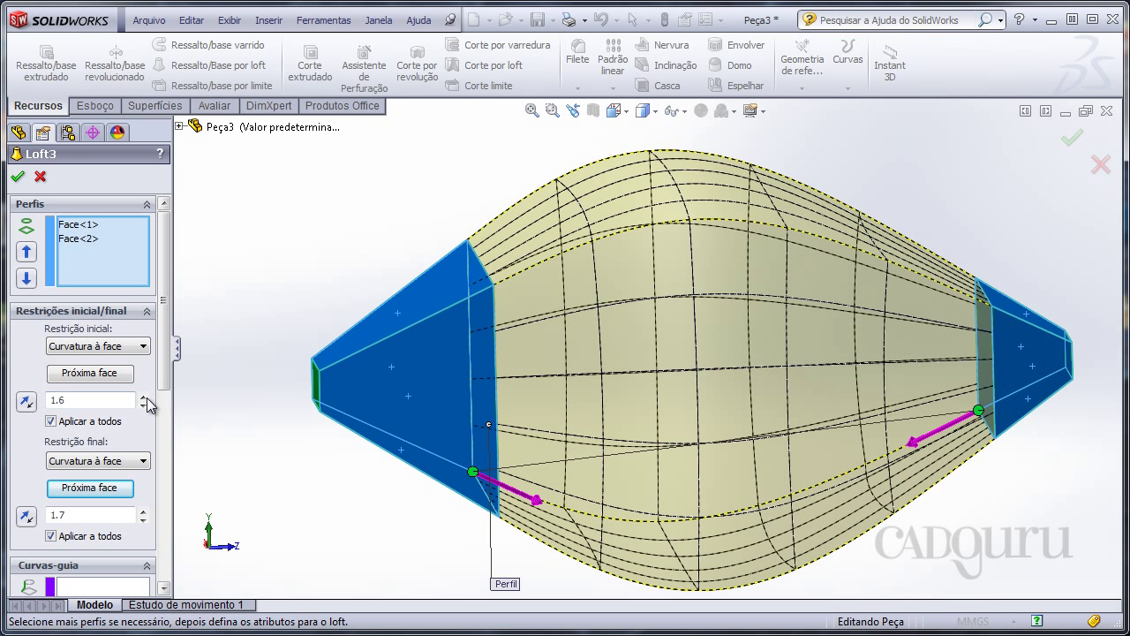
click(144, 397)
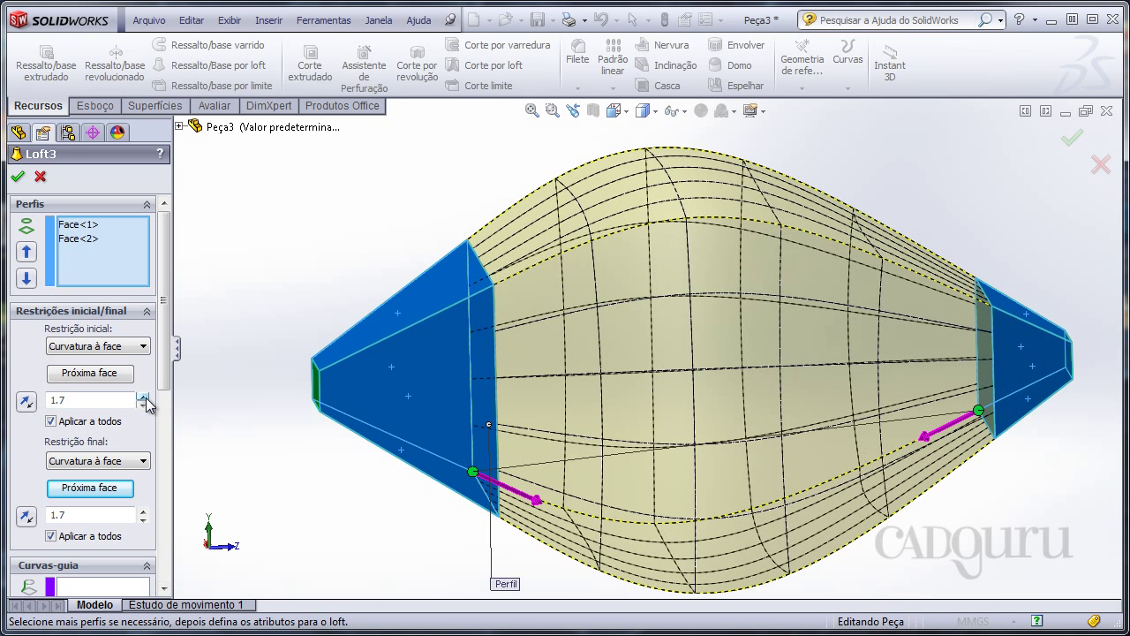
click(143, 510)
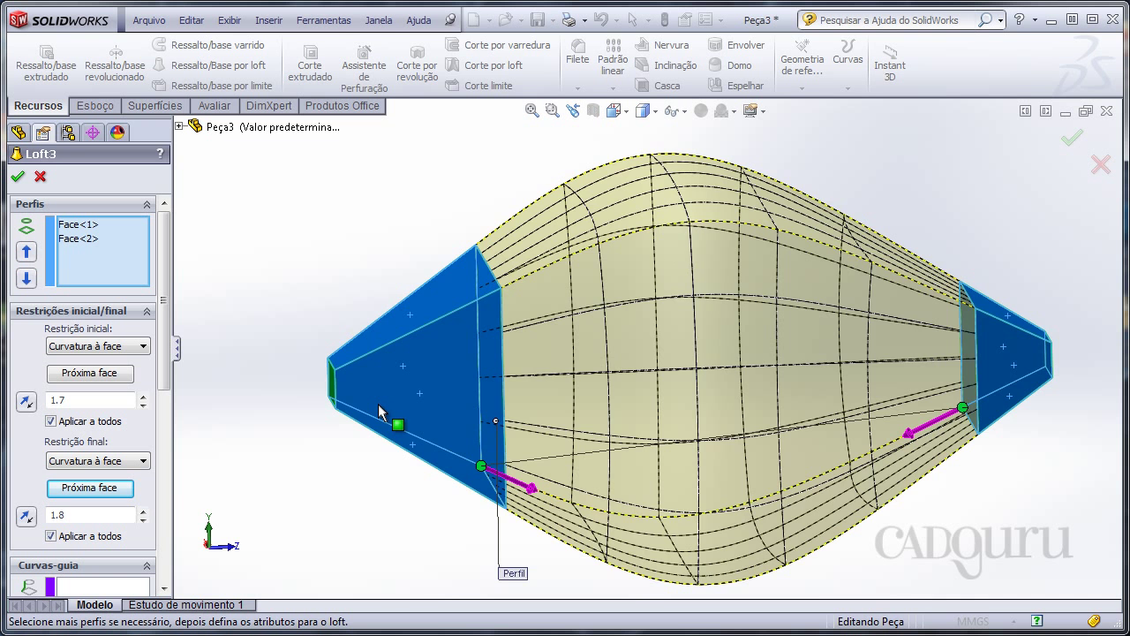
key(ctrl+3)
scroll(524, 354, down, 3)
scroll(636, 277, down, 5)
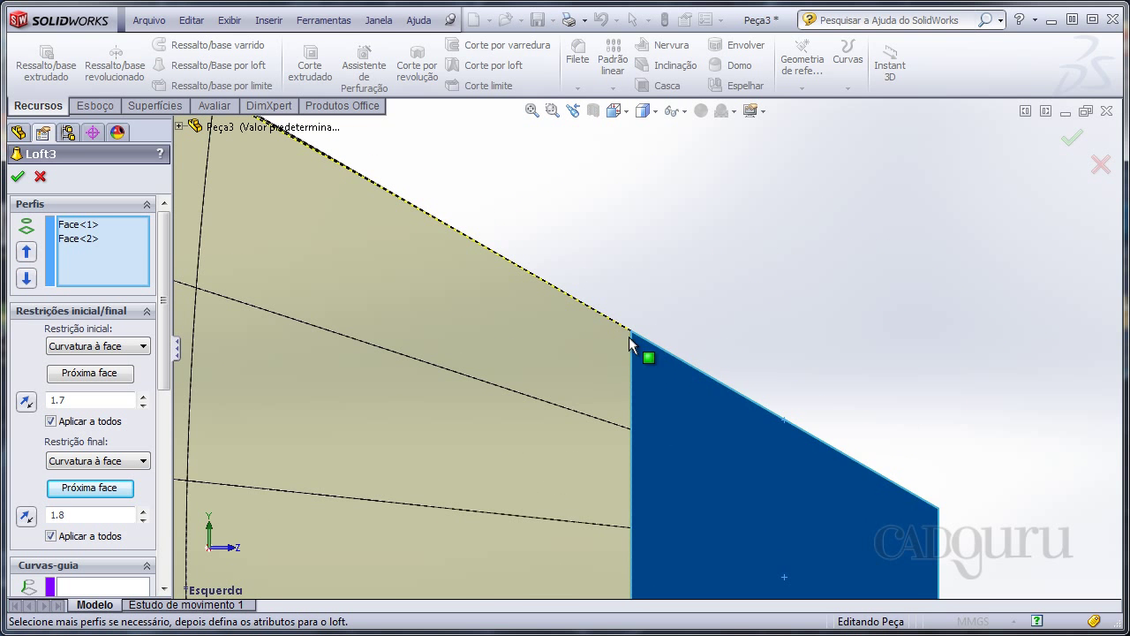
scroll(618, 335, up, 1)
scroll(660, 277, up, 3)
scroll(618, 379, up, 2)
scroll(645, 349, down, 2)
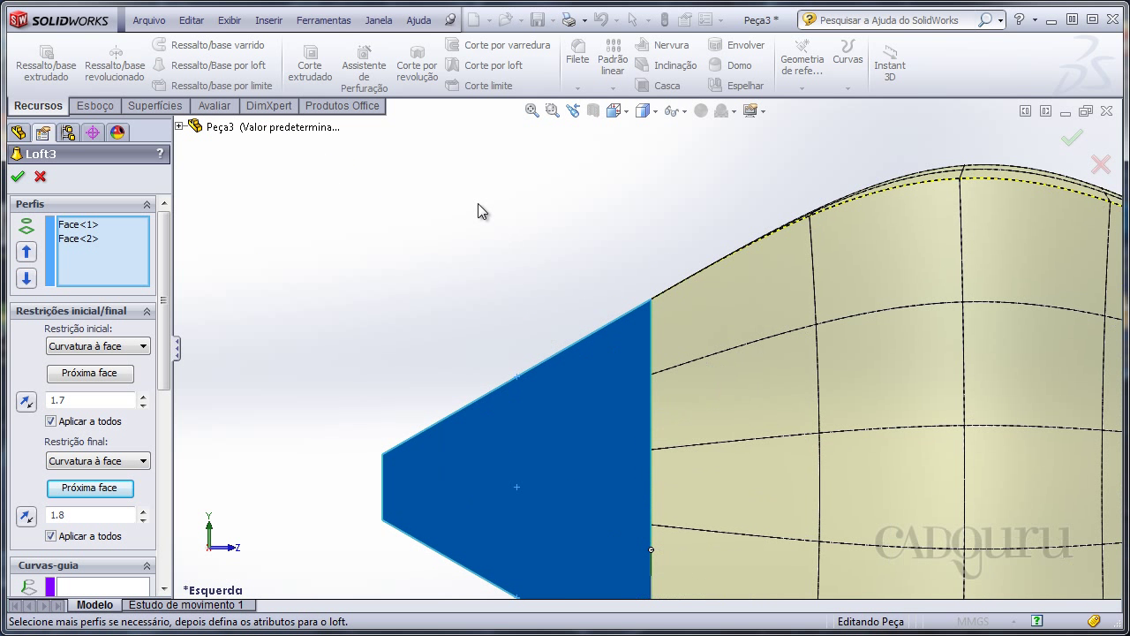
key(f)
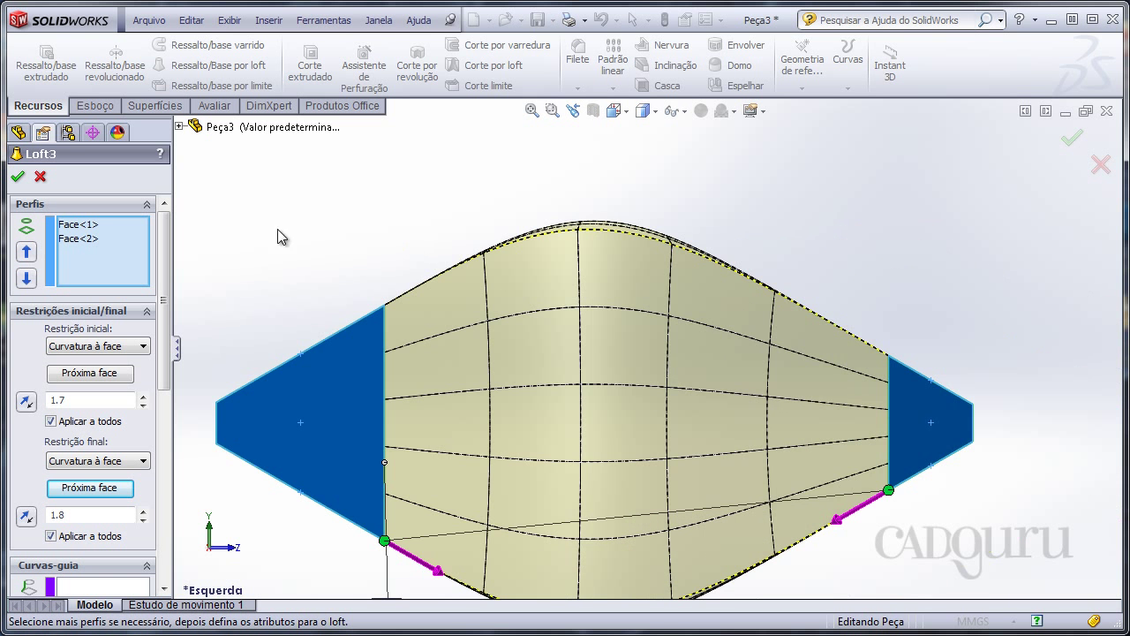
Confirm the edited Loft3 and orbit the part to view the bulging solid joining both blocks
click(1073, 141)
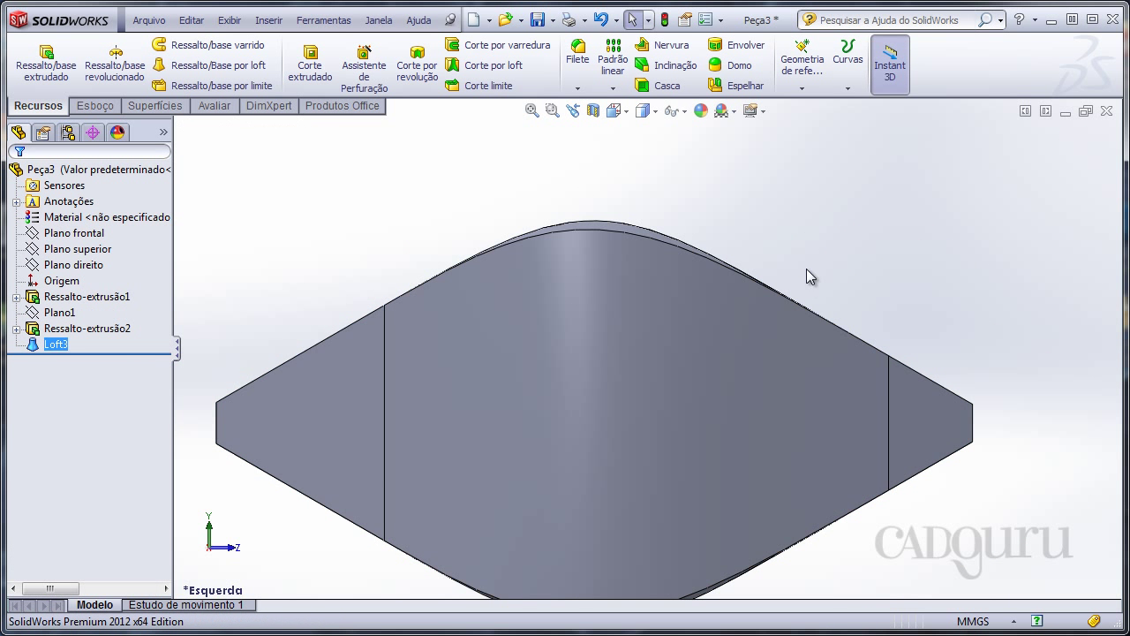
mouse_move(807, 262)
middle_down()
mouse_move(848, 250)
mouse_move(814, 363)
mouse_move(789, 370)
mouse_move(801, 341)
mouse_move(713, 308)
mouse_move(724, 224)
mouse_move(721, 260)
mouse_move(698, 286)
mouse_move(677, 272)
mouse_move(709, 257)
mouse_move(701, 280)
middle_up()
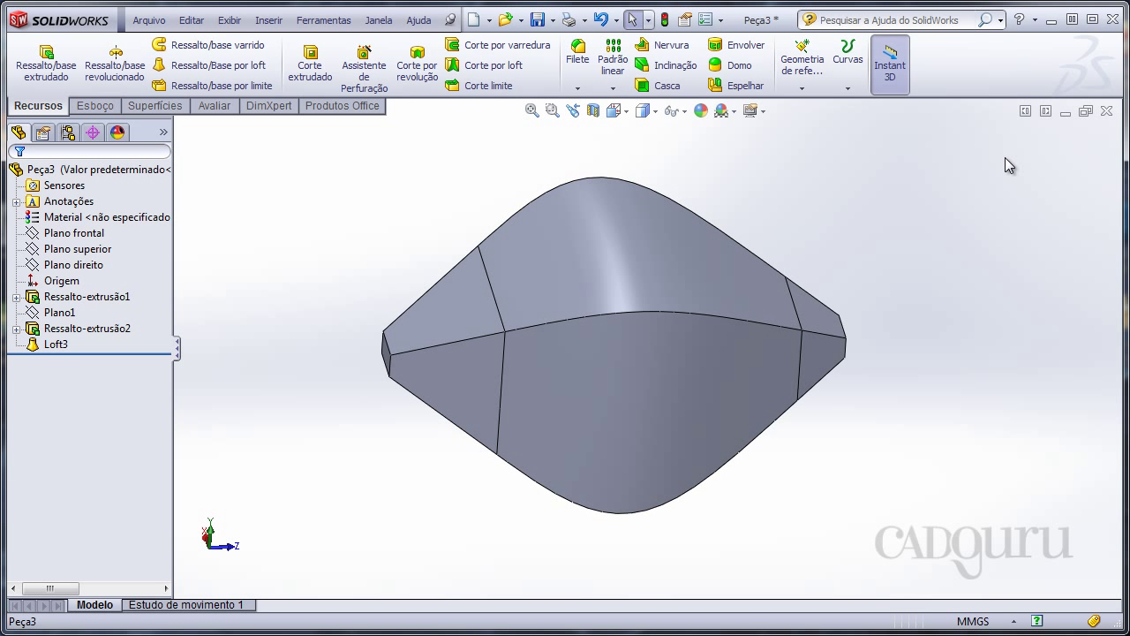